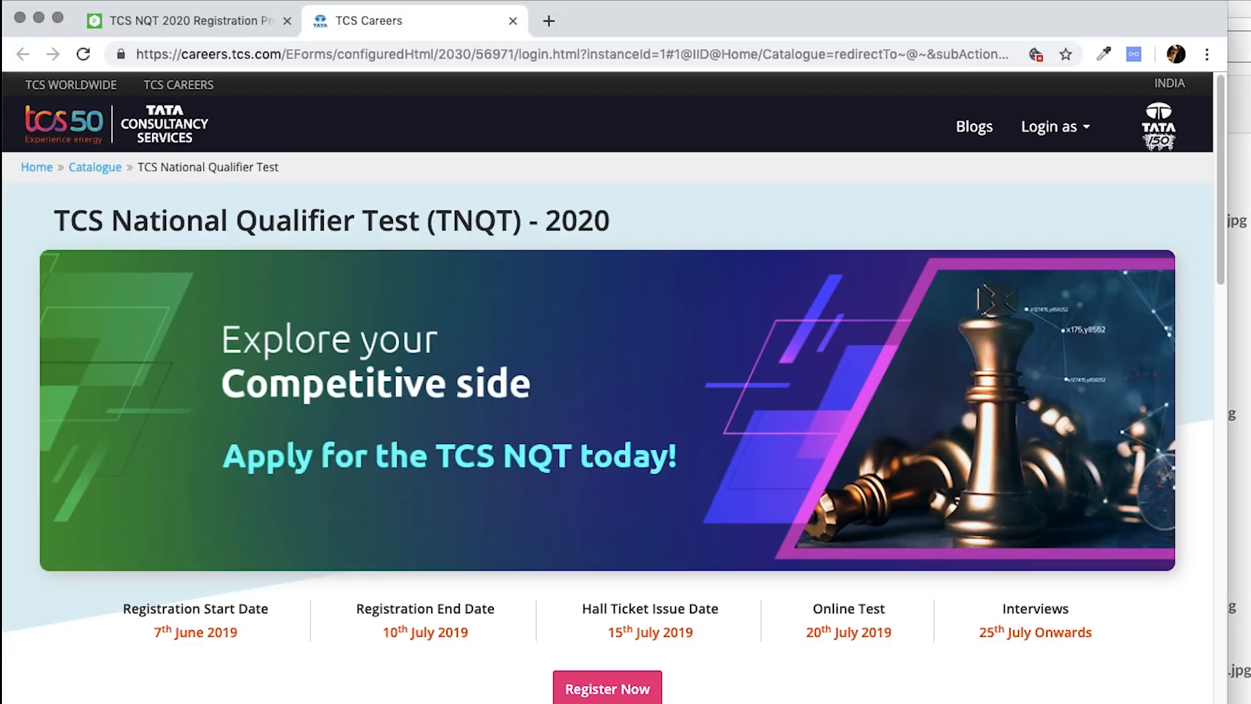
# - Underline the registration, hall ticket and online test dates and the careers URL, then clear the annotations
pyautogui.rightClick(937, 233)
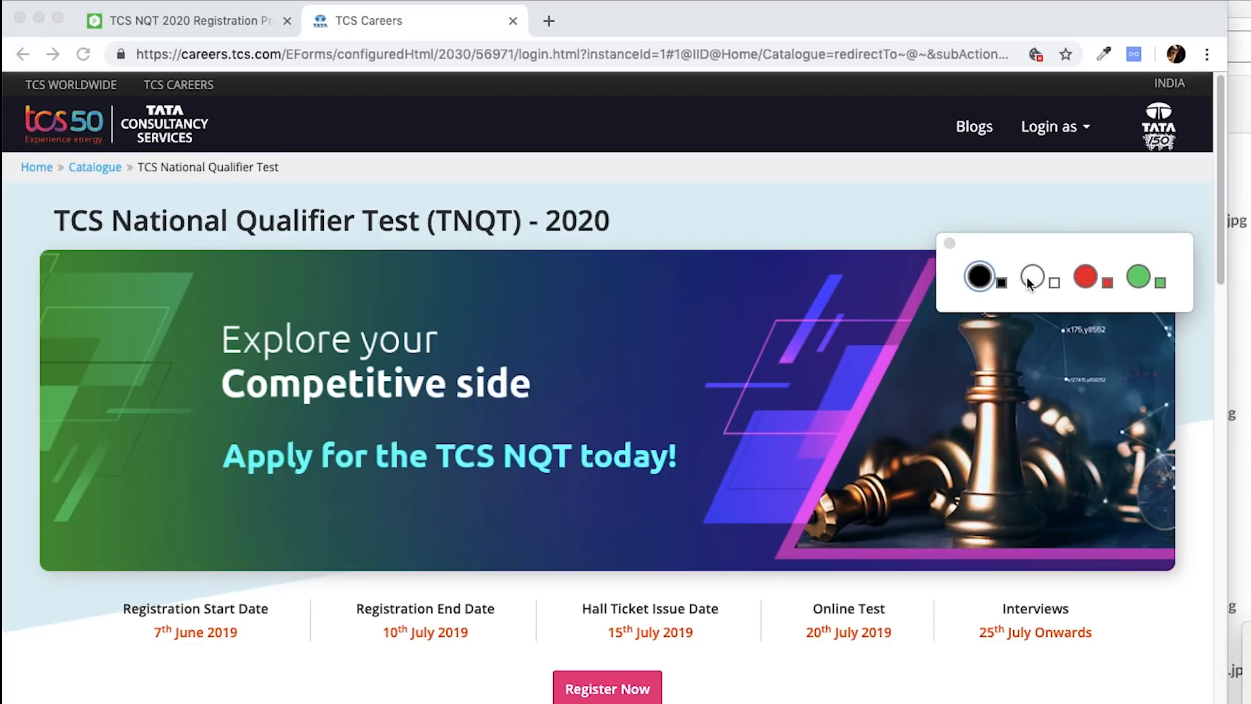
pyautogui.moveTo(1014, 236); pyautogui.dragTo(1250, 243)
pyautogui.moveTo(139, 655); pyautogui.dragTo(153, 660)
pyautogui.moveTo(600, 648); pyautogui.dragTo(701, 649)
pyautogui.moveTo(792, 647); pyautogui.dragTo(891, 647)
pyautogui.moveTo(214, 62); pyautogui.dragTo(949, 74)
pyautogui.moveTo(622, 50)
pyautogui.mouseDown()
pyautogui.moveTo(606, 58)
pyautogui.moveTo(926, 71)
pyautogui.mouseUp()
pyautogui.press('Escape')
# - In the PrepInsta guide, read the TCS NQT Registration Steps 2020 and highlight the key claims
pyautogui.click(270, 25)
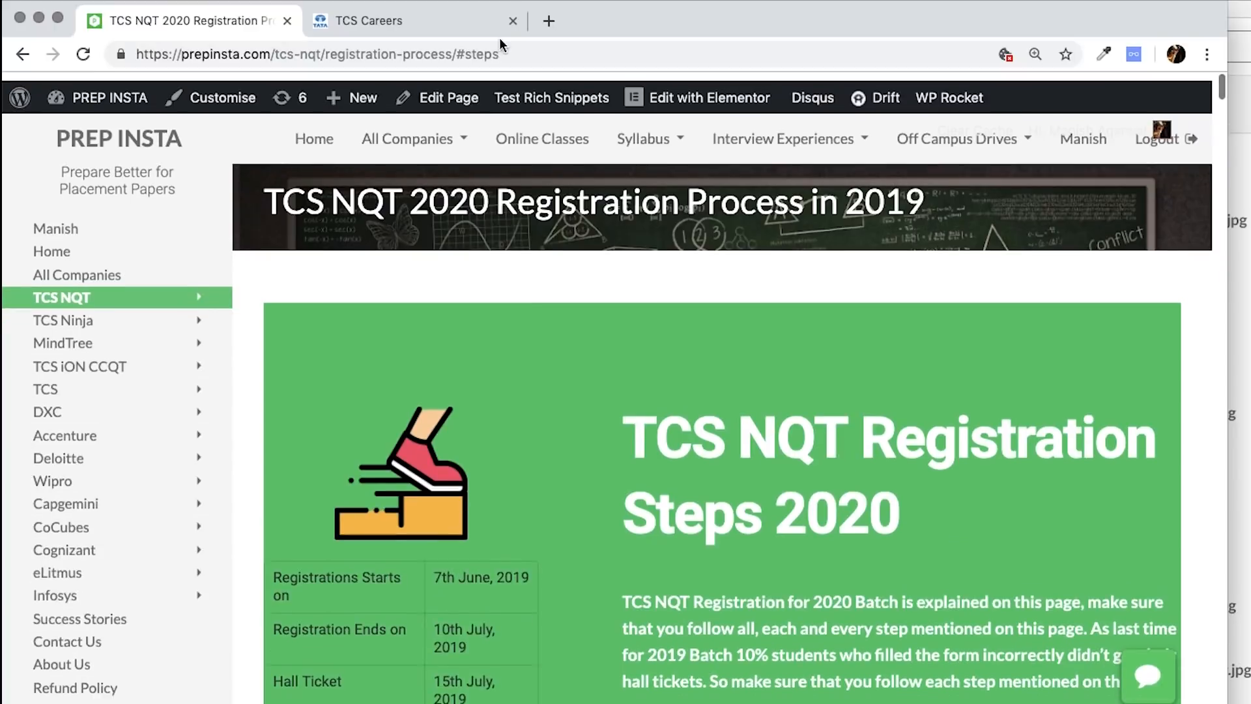
pyautogui.click(136, 54)
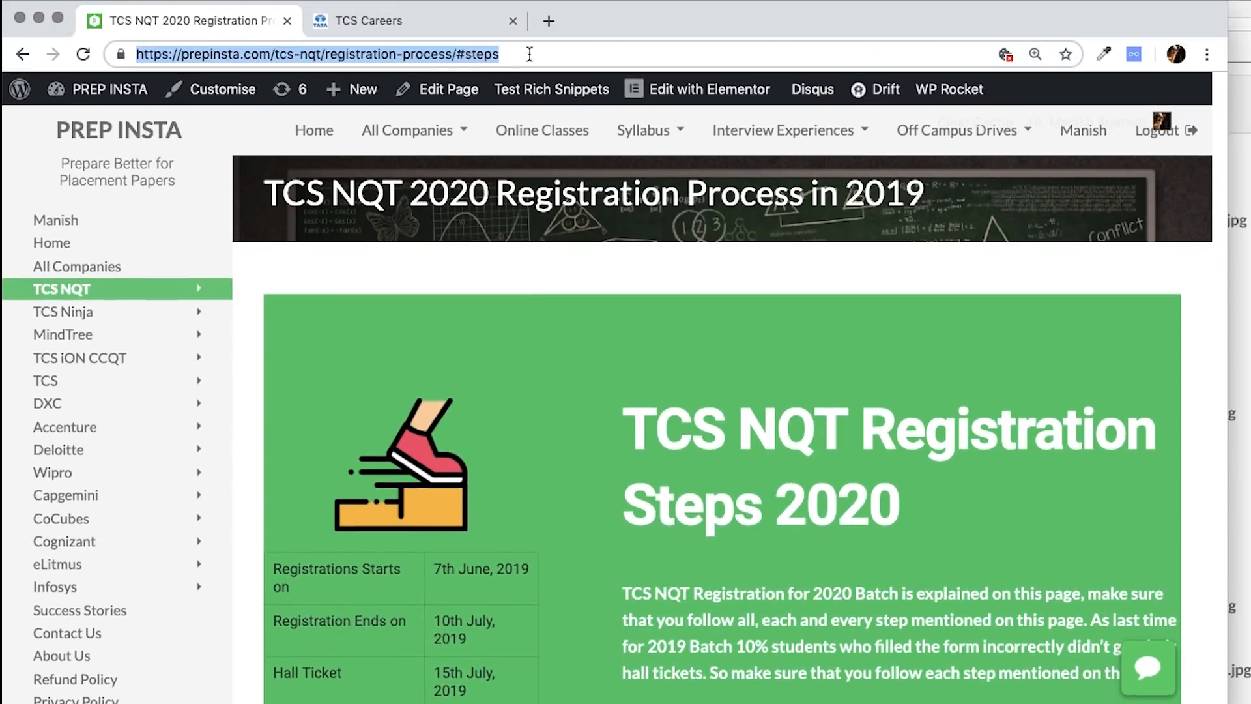
pyautogui.tripleClick(721, 441)
pyautogui.click(981, 483)
pyautogui.scroll(-5, 755, 494)
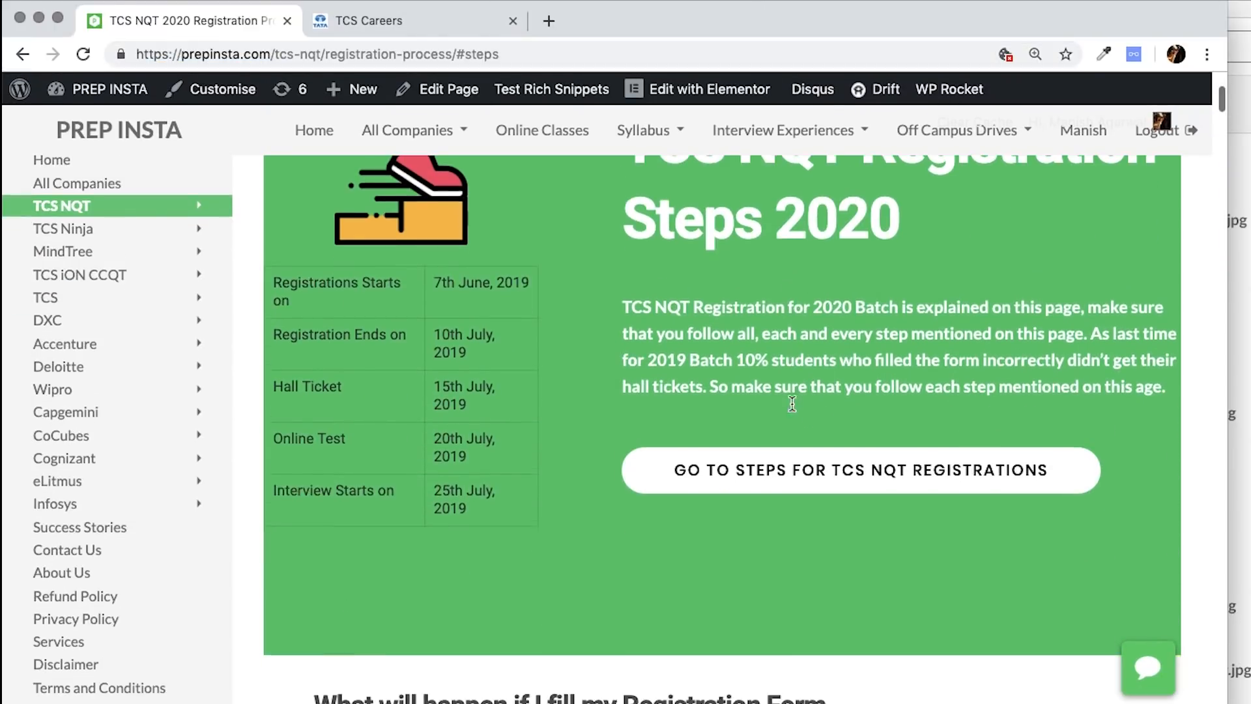
pyautogui.scroll(-7, 792, 403)
pyautogui.moveTo(267, 398); pyautogui.dragTo(733, 507)
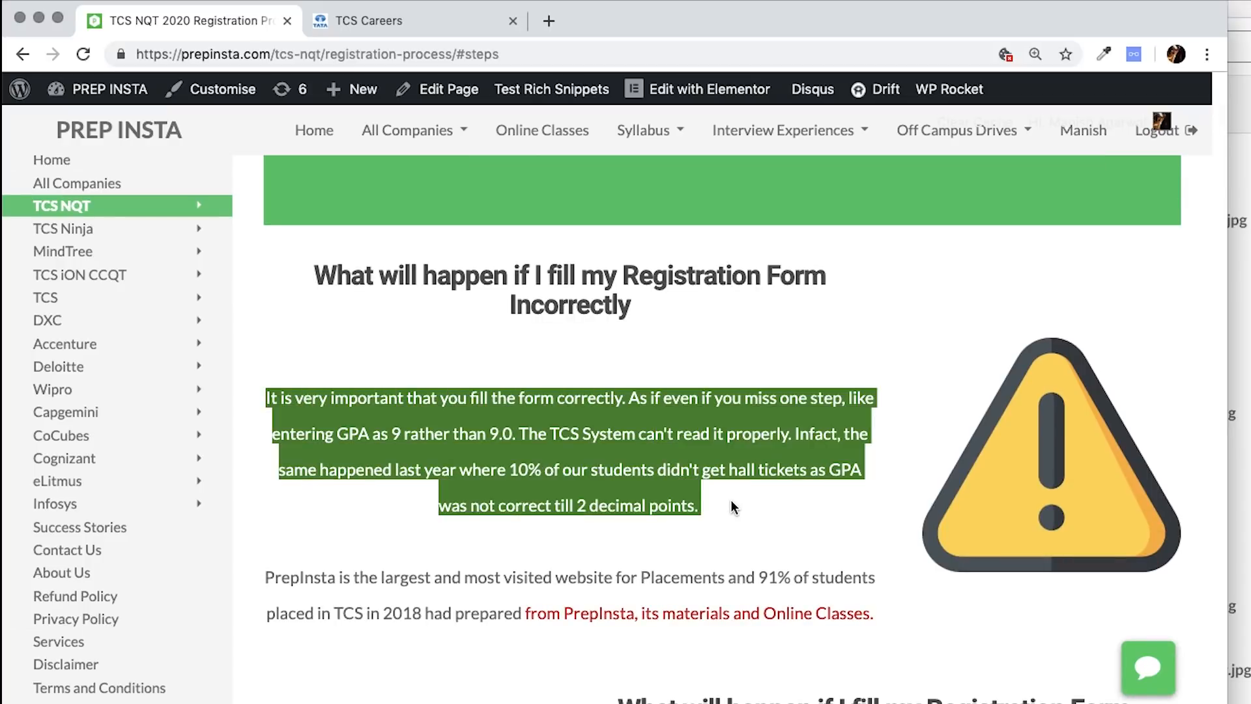
pyautogui.click(733, 507)
pyautogui.moveTo(509, 471); pyautogui.dragTo(807, 479)
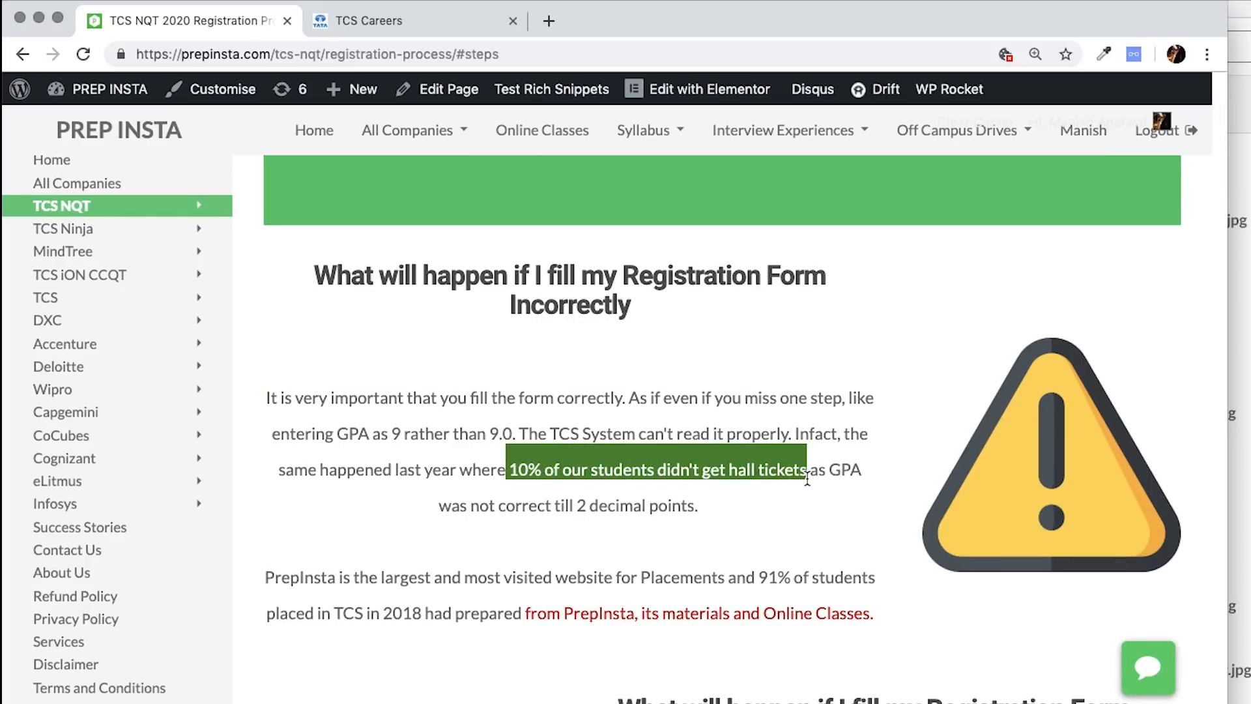
pyautogui.moveTo(467, 584); pyautogui.dragTo(855, 578)
pyautogui.click(638, 503)
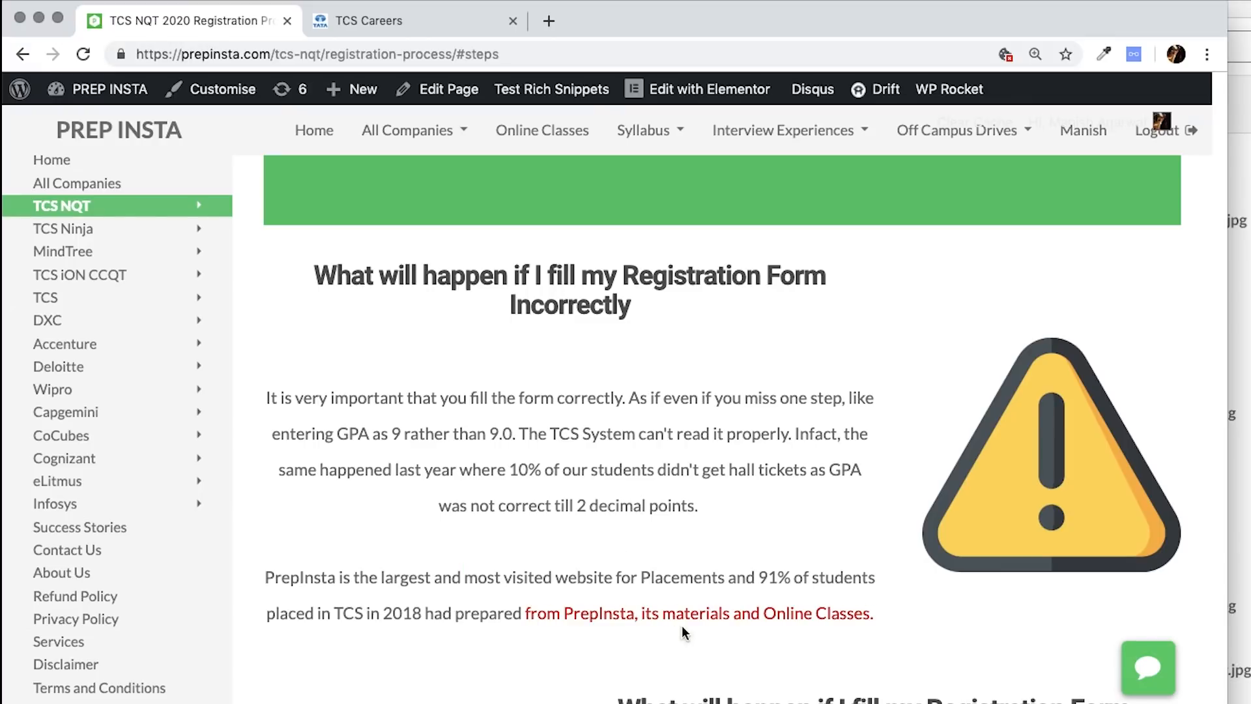
# - From Step 1, open the TCS NQT Registration Link in a new tab
pyautogui.click(716, 619)
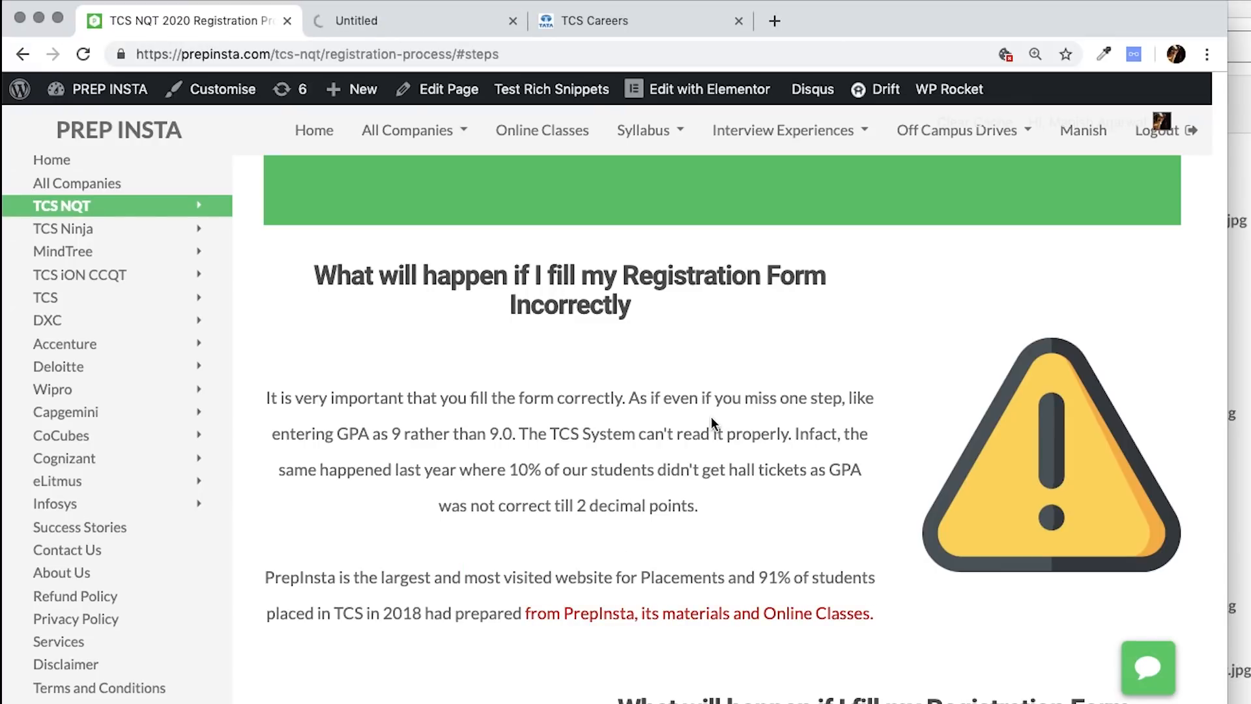
pyautogui.scroll(-6, 710, 417)
pyautogui.click(513, 21)
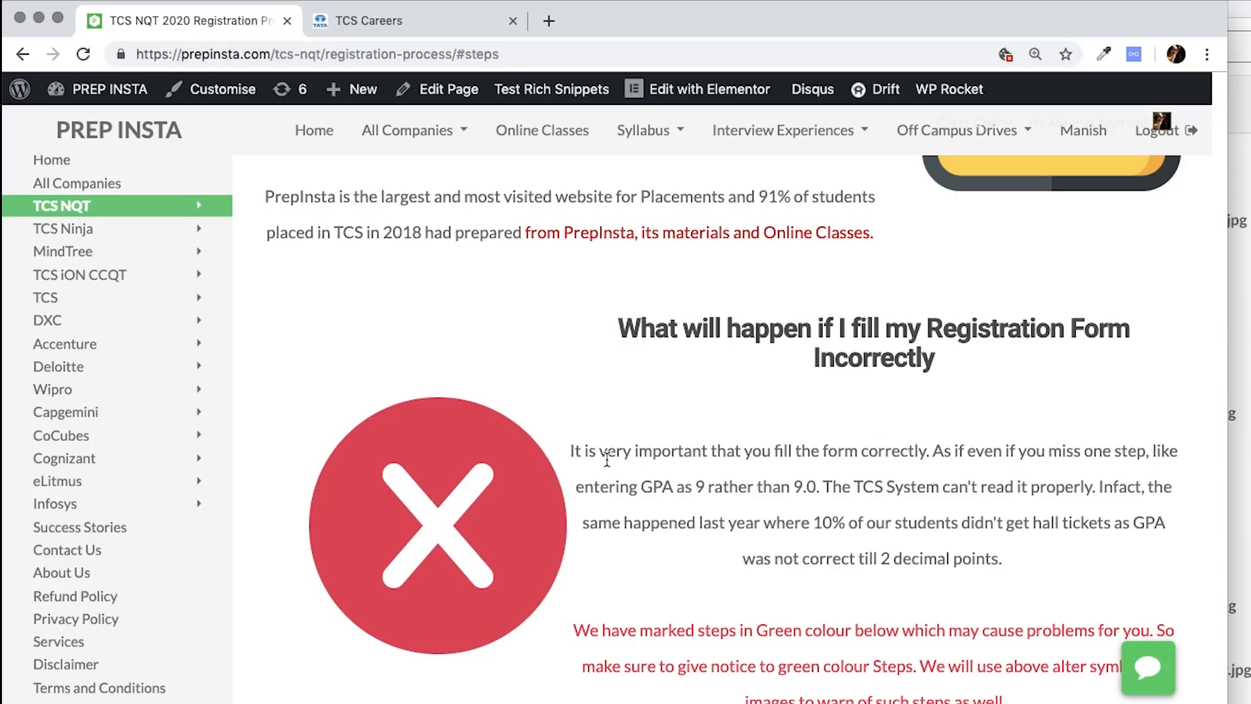
pyautogui.moveTo(575, 630); pyautogui.dragTo(1026, 699)
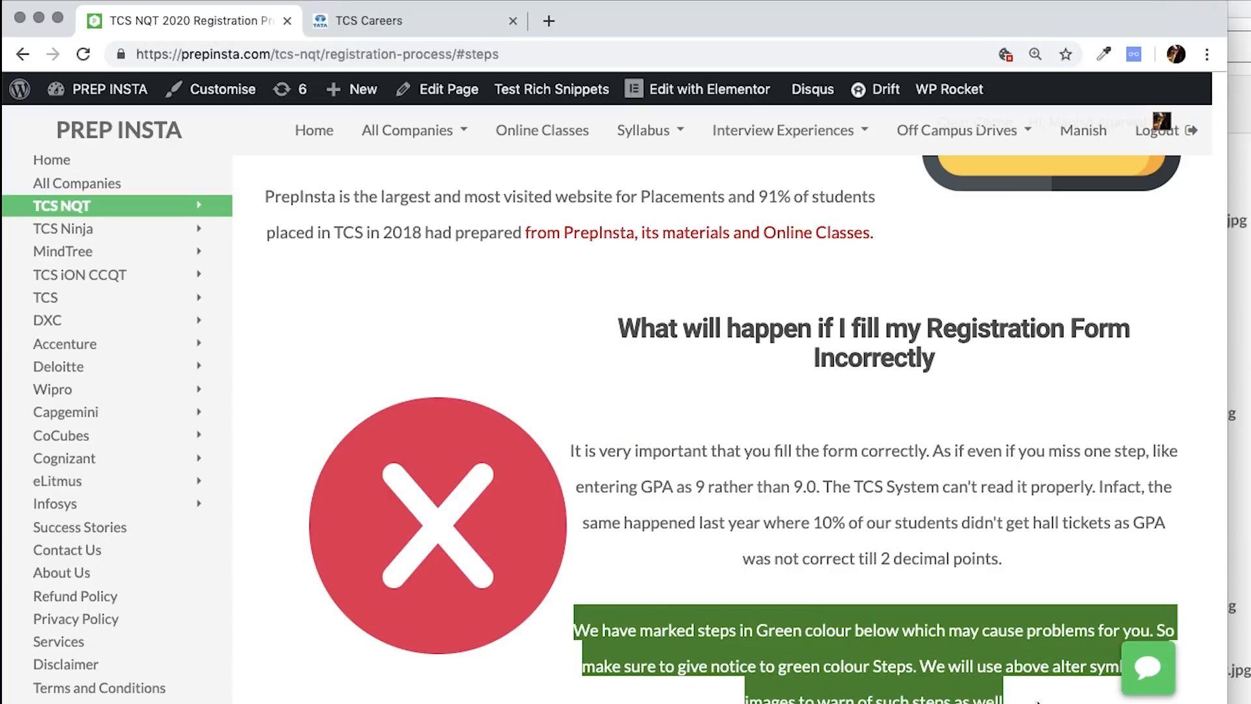
pyautogui.scroll(-12, 949, 469)
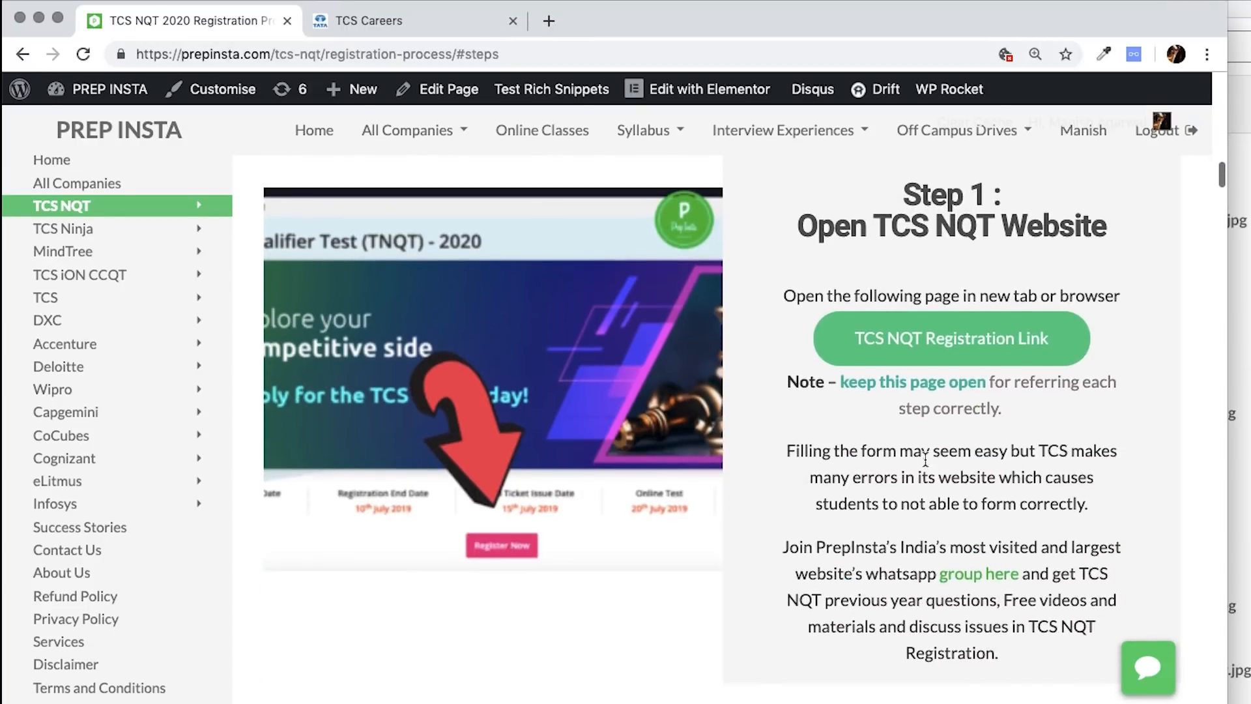
pyautogui.scroll(-20, 729, 476)
pyautogui.scroll(-5, 729, 474)
pyautogui.scroll(20, 728, 474)
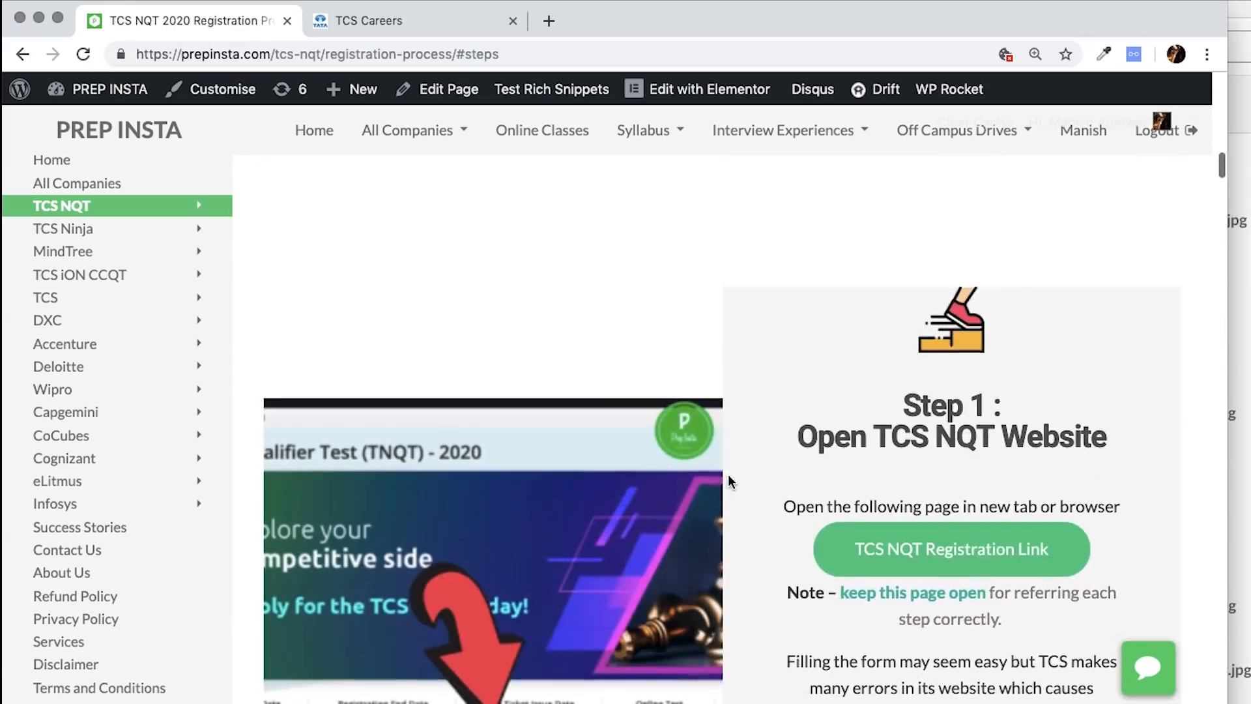
pyautogui.click(958, 549)
pyautogui.click(335, 53)
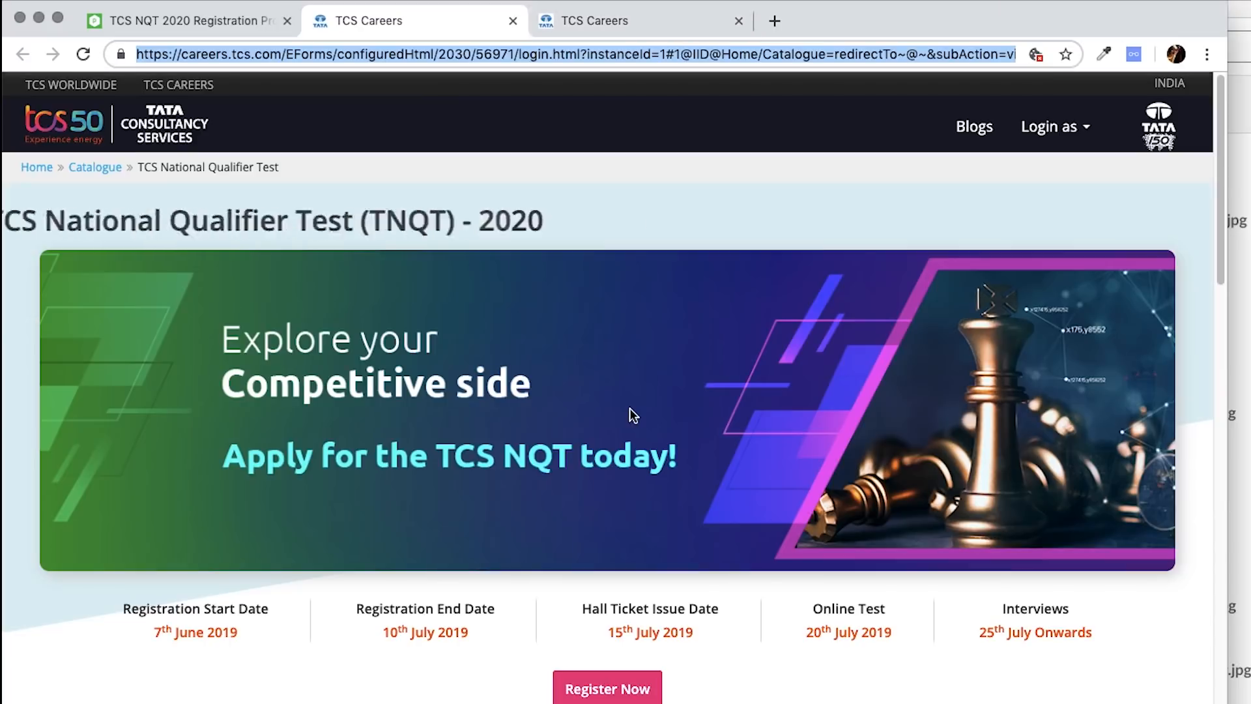
pyautogui.scroll(-3, 630, 408)
pyautogui.scroll(-15, 391, 563)
pyautogui.scroll(9, 391, 563)
pyautogui.scroll(-1, 391, 563)
pyautogui.scroll(-2, 89, 531)
pyautogui.click(183, 386)
pyautogui.moveTo(183, 390); pyautogui.dragTo(939, 550)
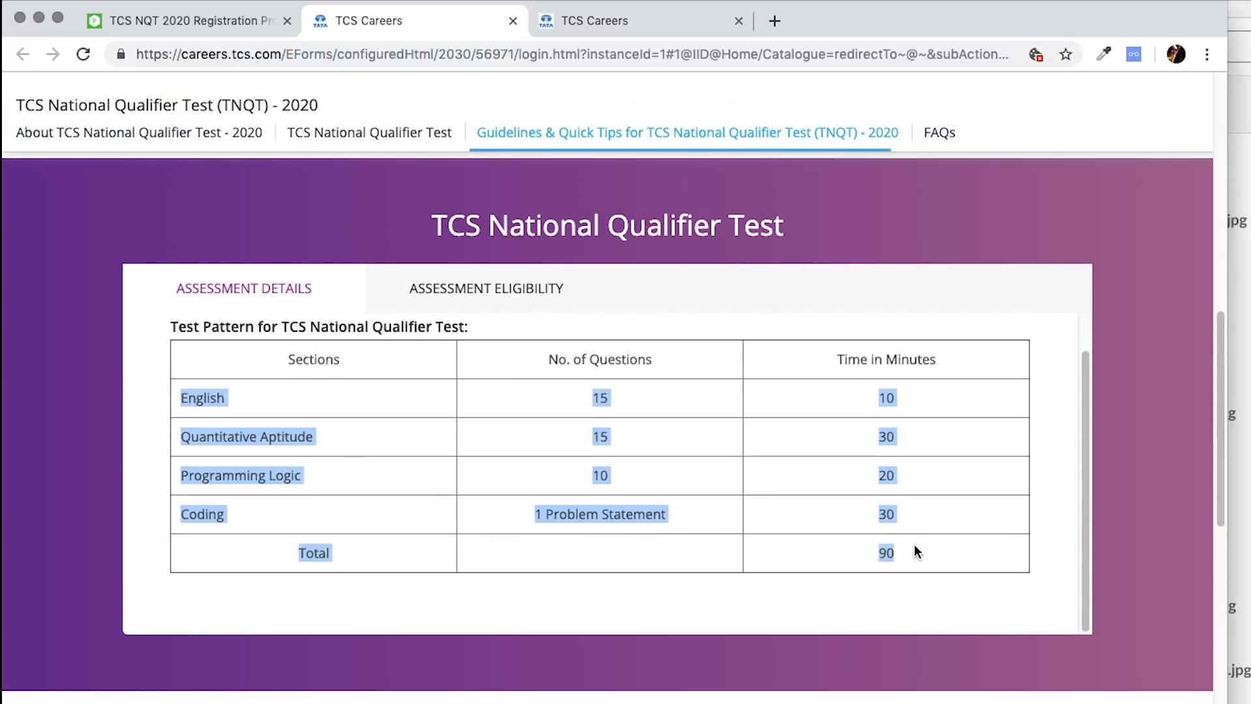
pyautogui.click(189, 21)
pyautogui.scroll(-3, 557, 476)
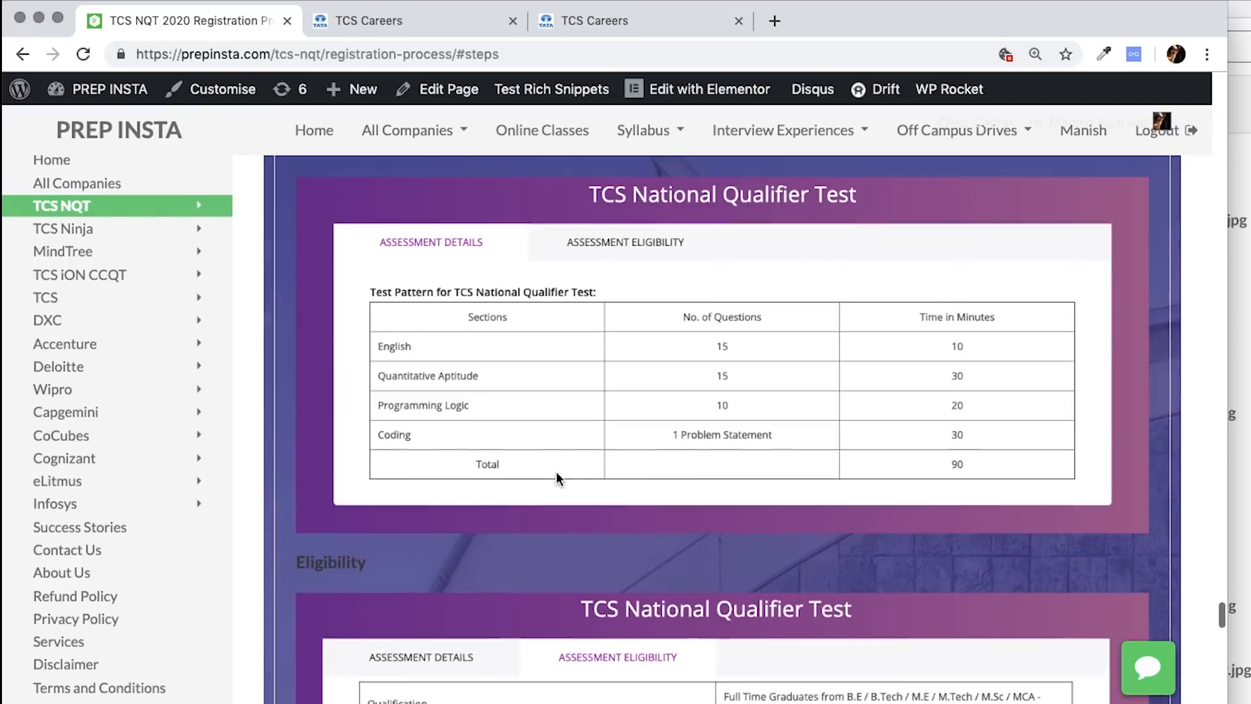
pyautogui.scroll(-2, 472, 501)
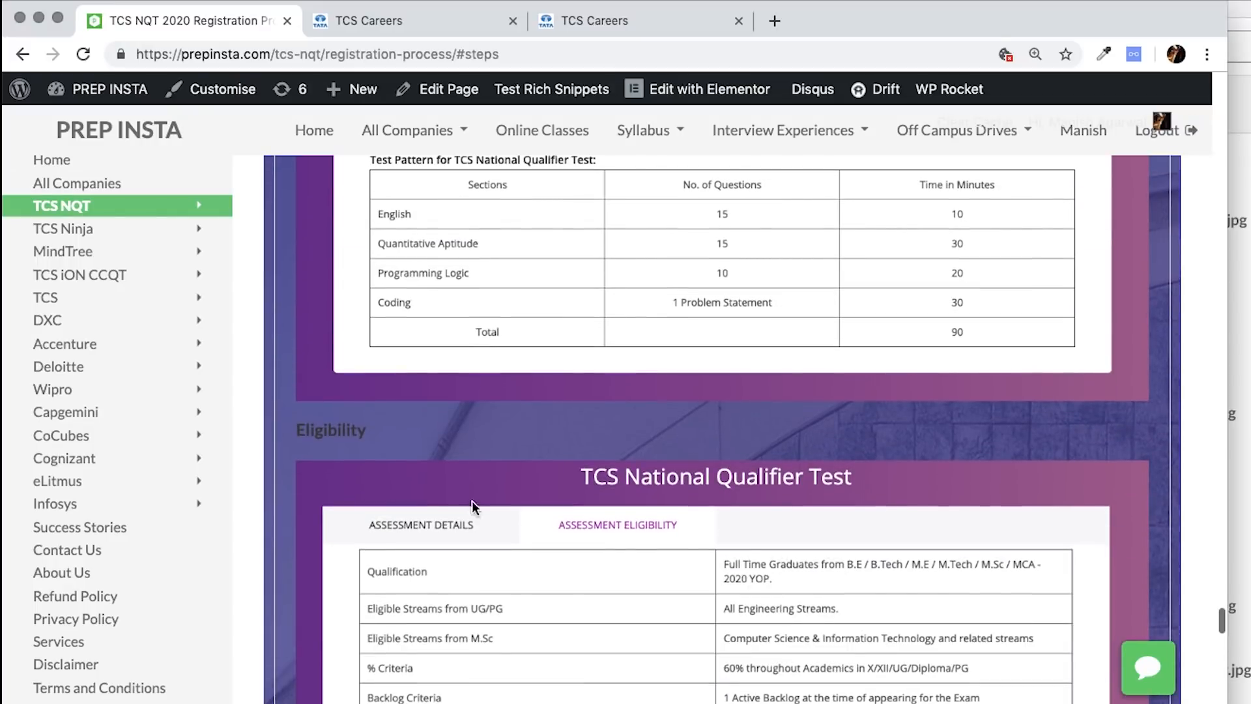
pyautogui.click(428, 33)
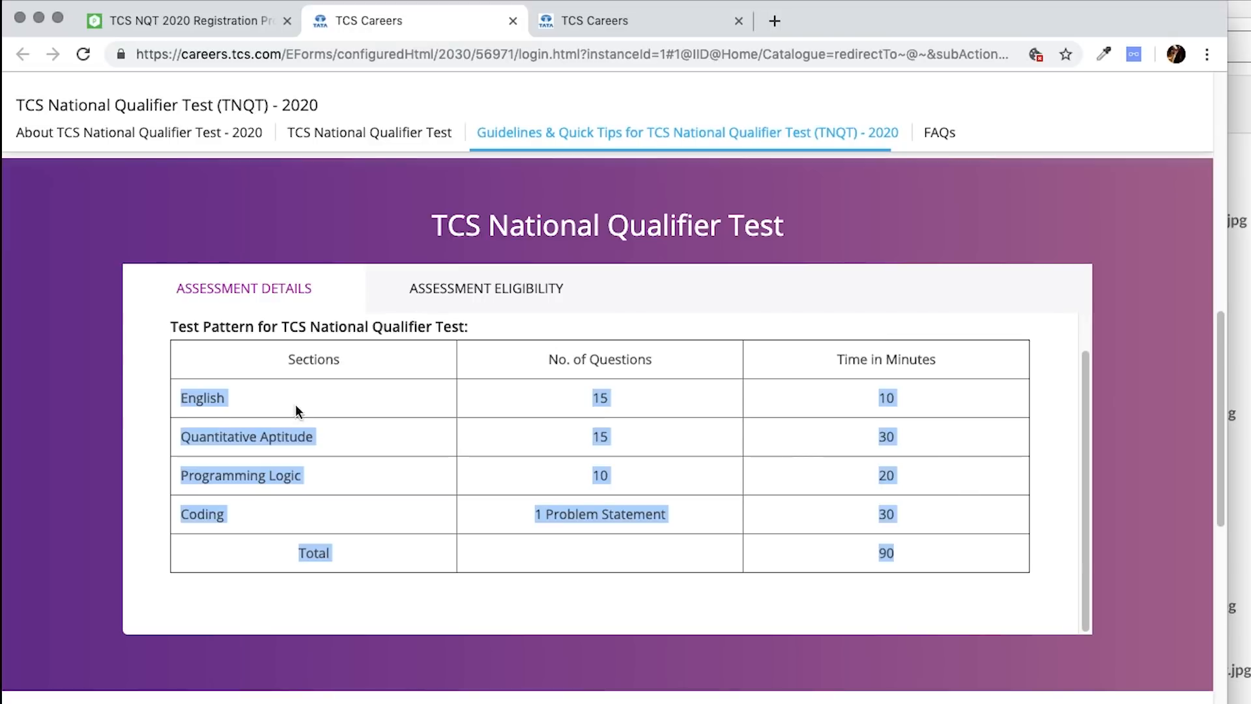
pyautogui.click(194, 411)
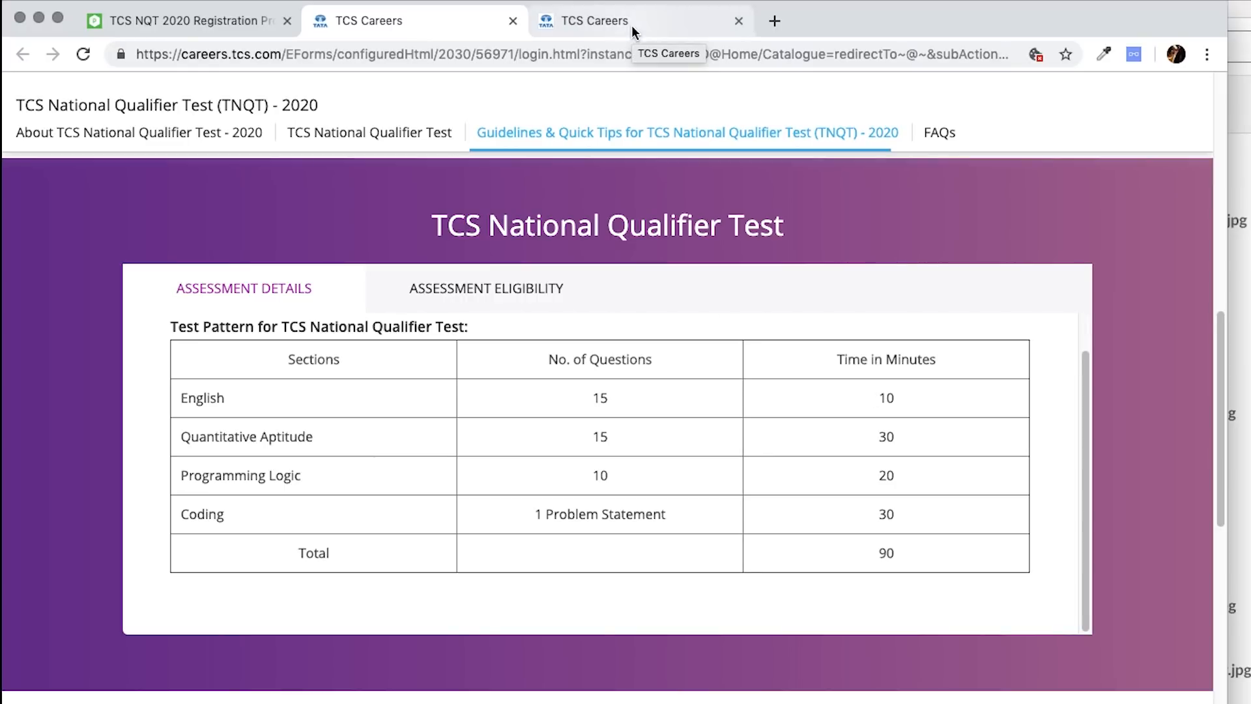
pyautogui.scroll(10, 679, 378)
pyautogui.scroll(-4, 651, 397)
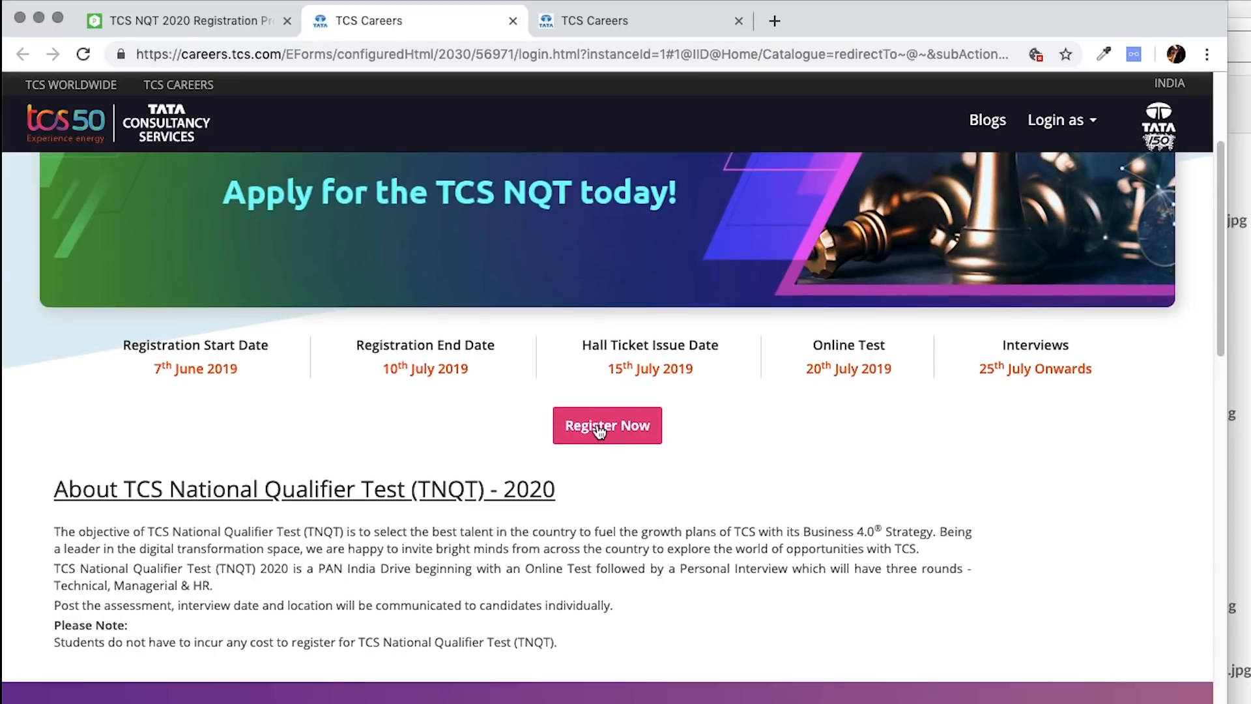
# - Start the NQT registration under the IT category and enter the first name and surname
pyautogui.click(599, 432)
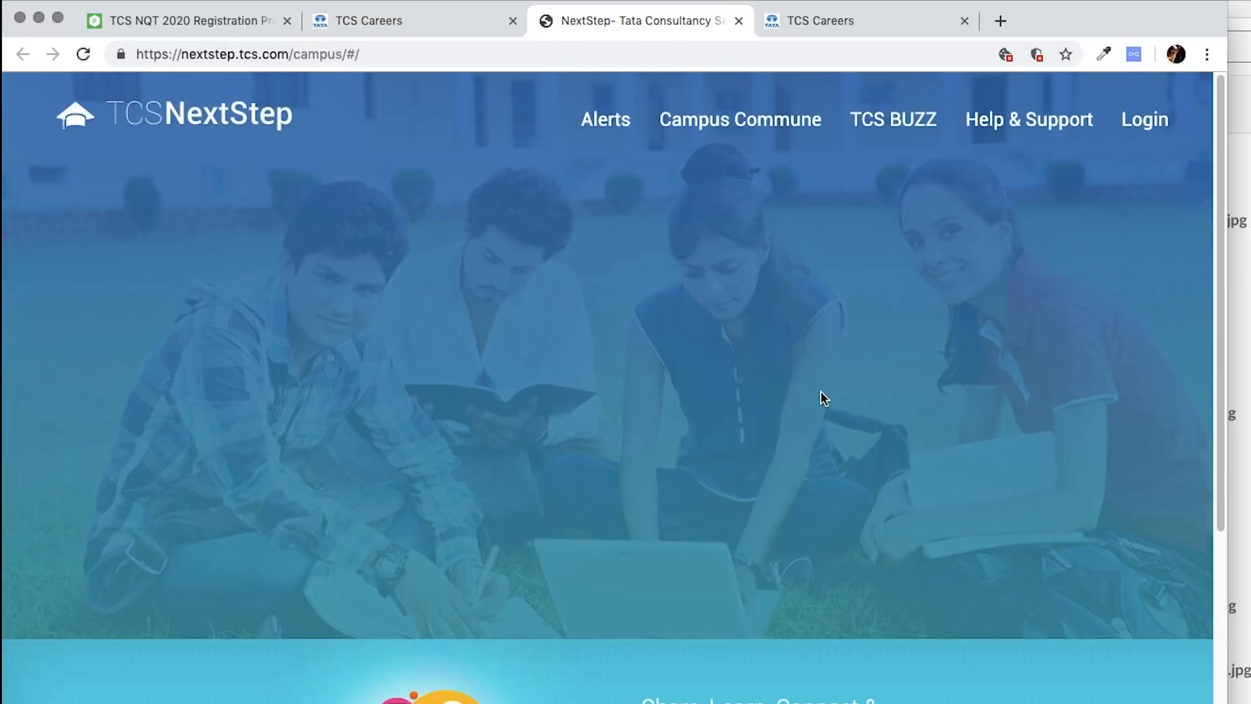
pyautogui.click(619, 492)
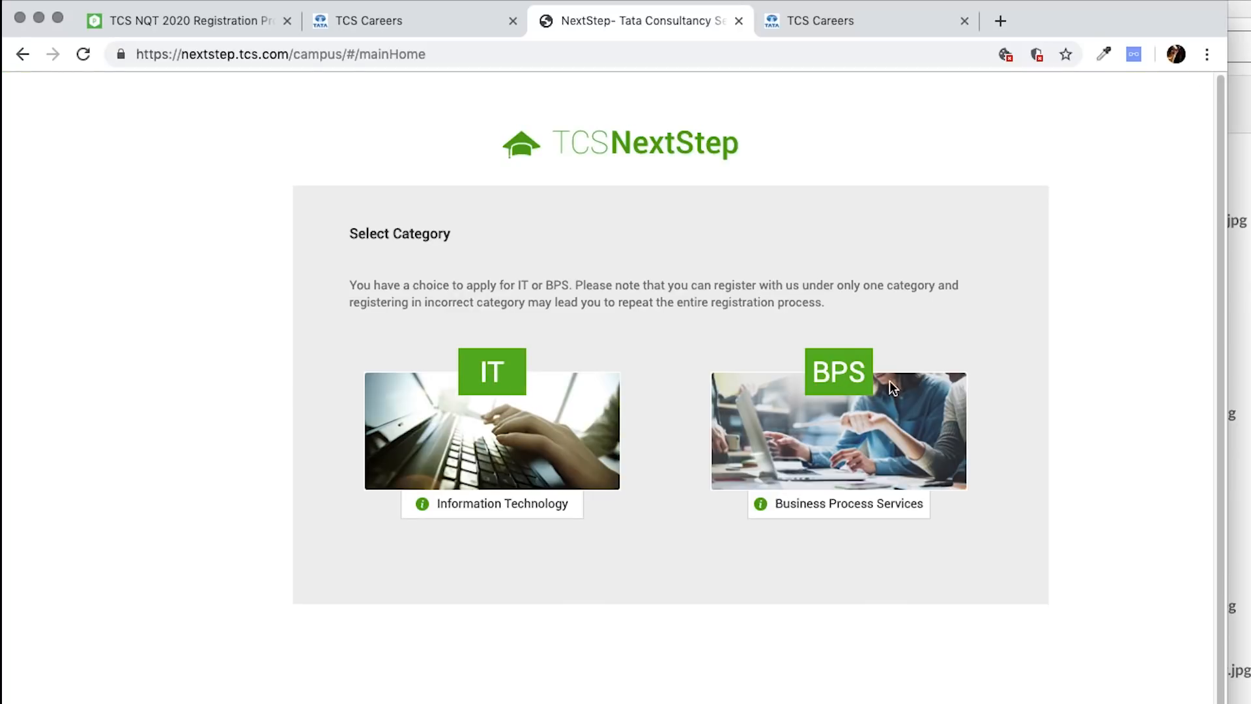
pyautogui.click(498, 377)
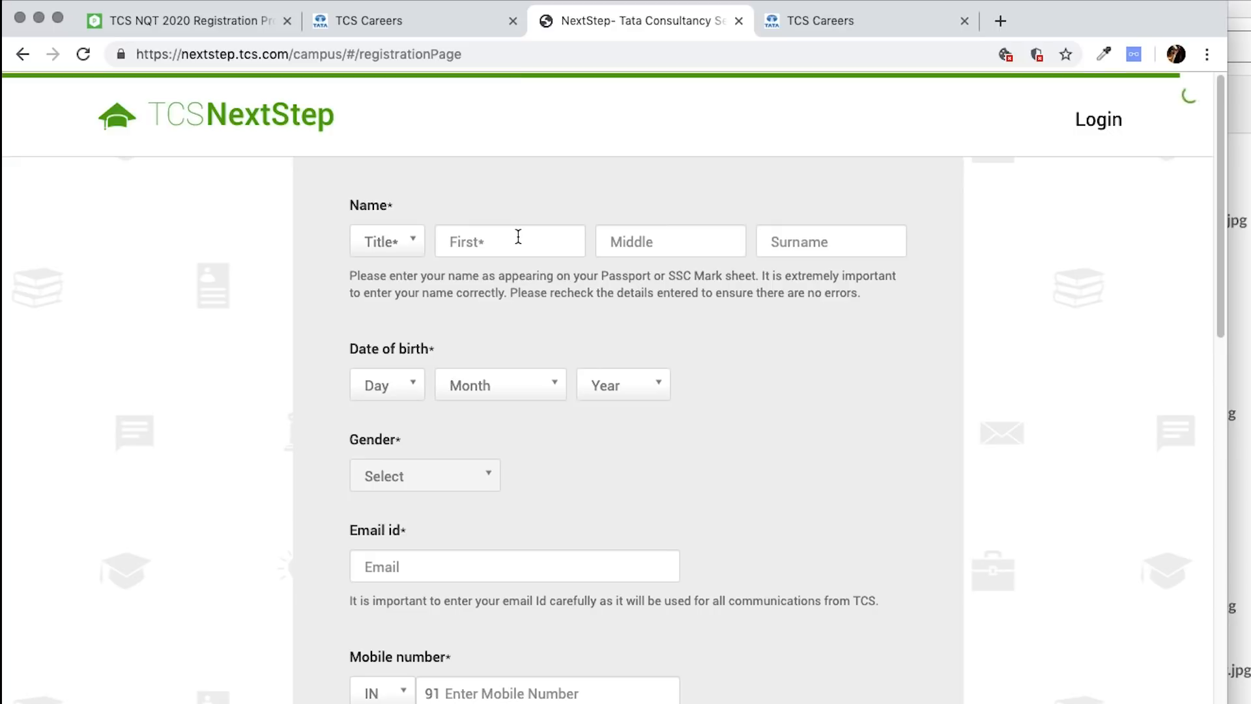
pyautogui.click(518, 237)
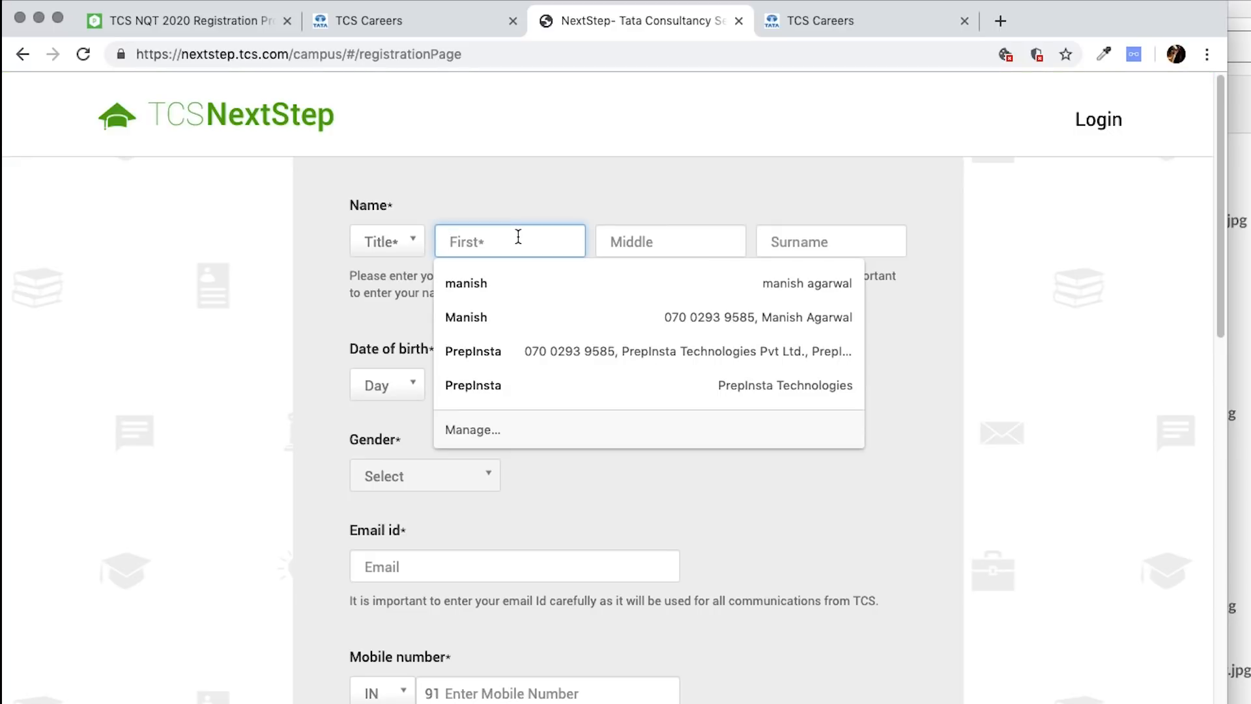
pyautogui.write('K')
pyautogui.press('BackSpace')
pyautogui.press('Tab')
pyautogui.press('Tab')
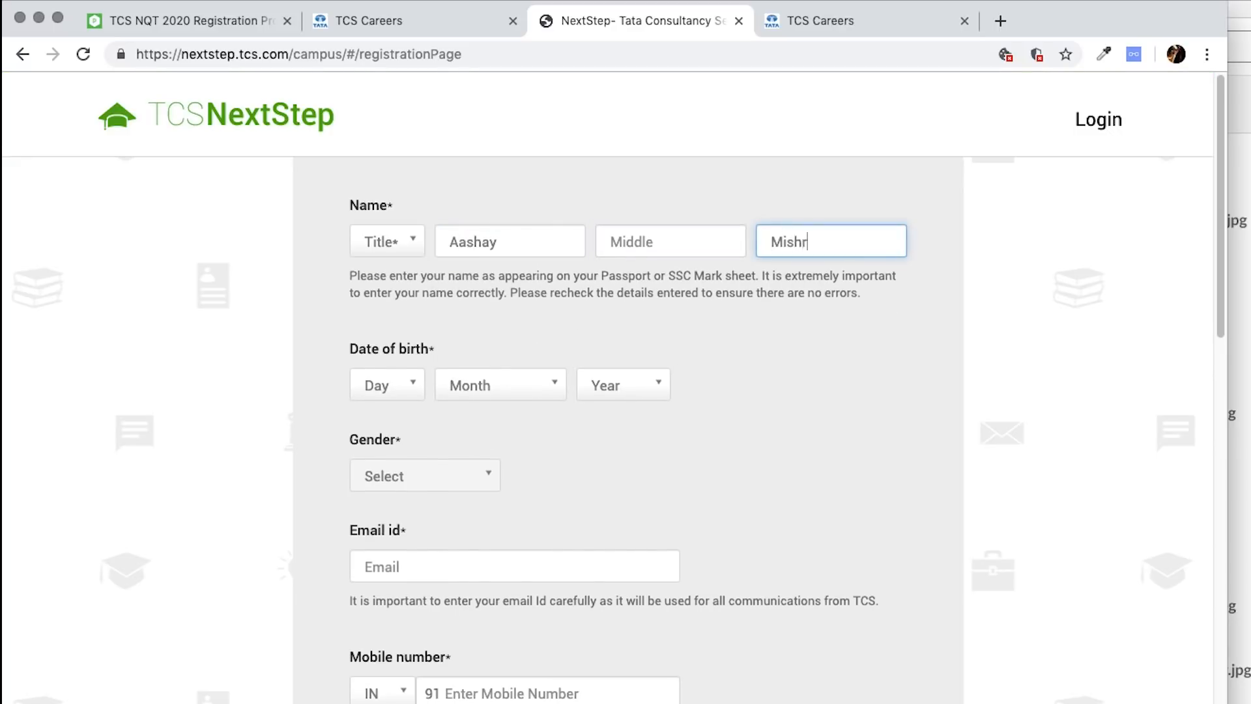
# - Set birth date 3 March 1999, title Mr. and gender Male
pyautogui.click(374, 380)
pyautogui.click(378, 463)
pyautogui.click(515, 387)
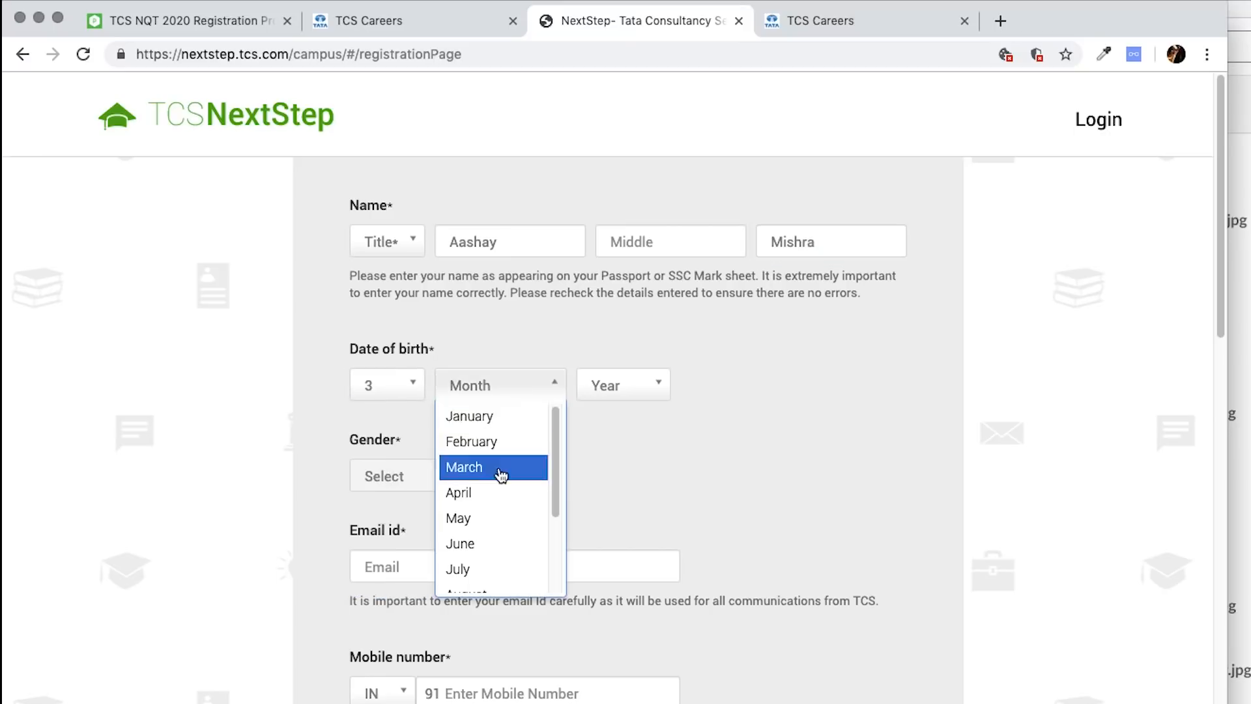
pyautogui.click(502, 463)
pyautogui.click(643, 388)
pyautogui.scroll(-6, 617, 533)
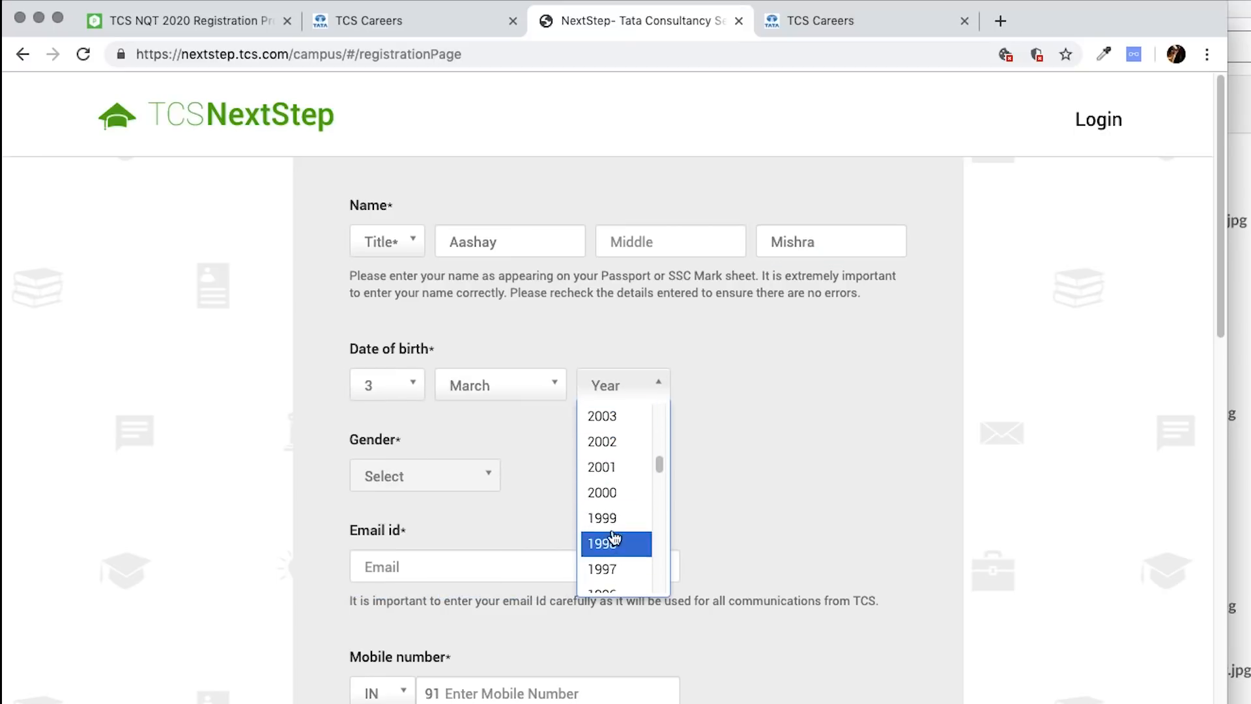
pyautogui.click(617, 533)
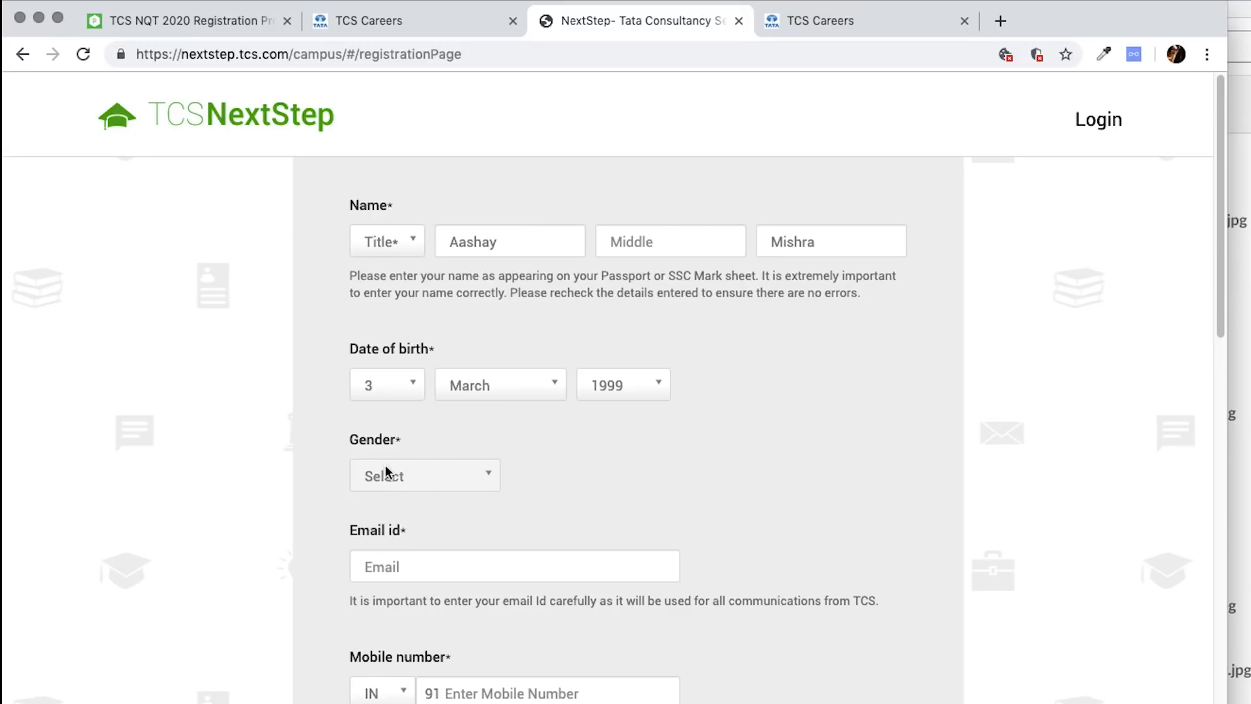
pyautogui.click(384, 241)
pyautogui.click(370, 272)
pyautogui.click(410, 477)
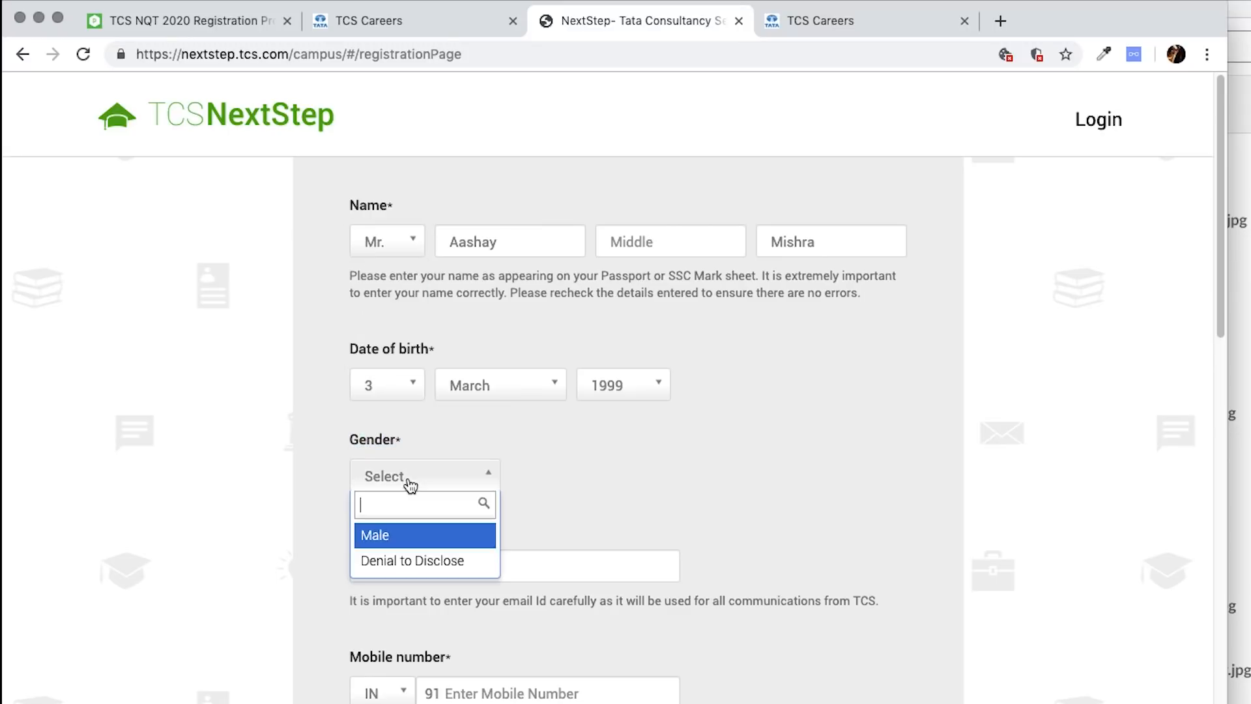
pyautogui.click(407, 535)
# - Enter the e-mail address and begin entering the mobile number
pyautogui.click(458, 558)
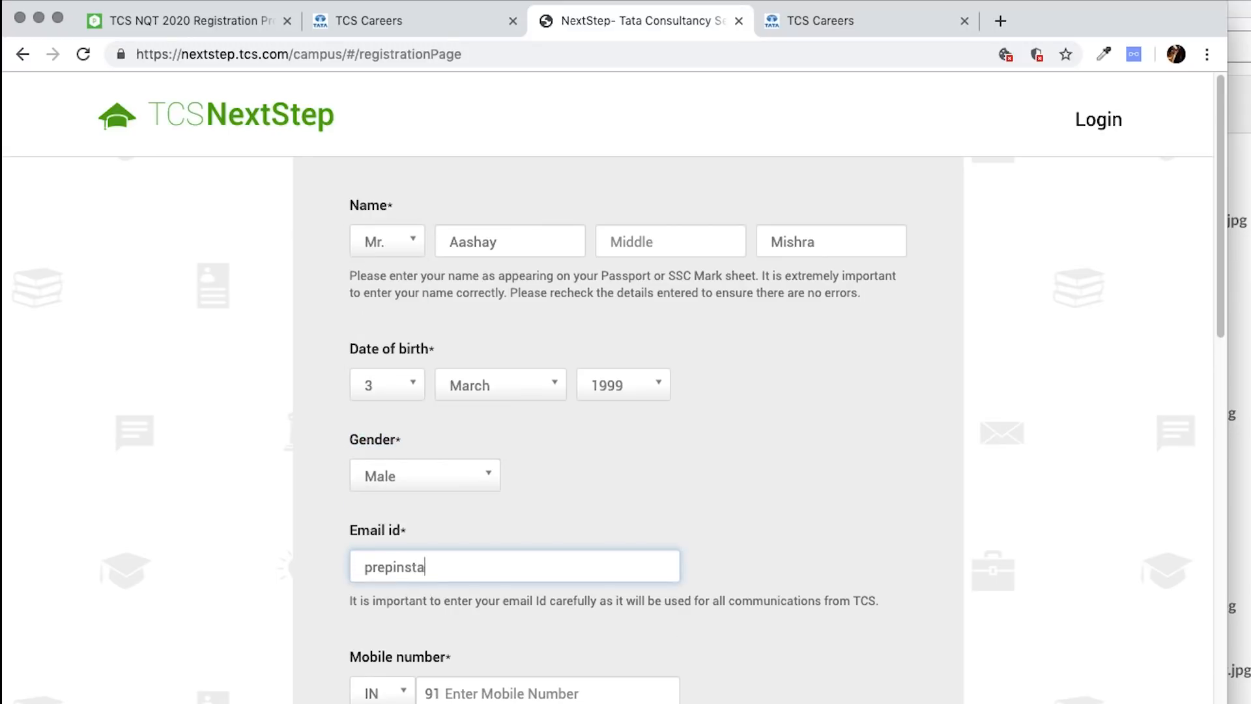
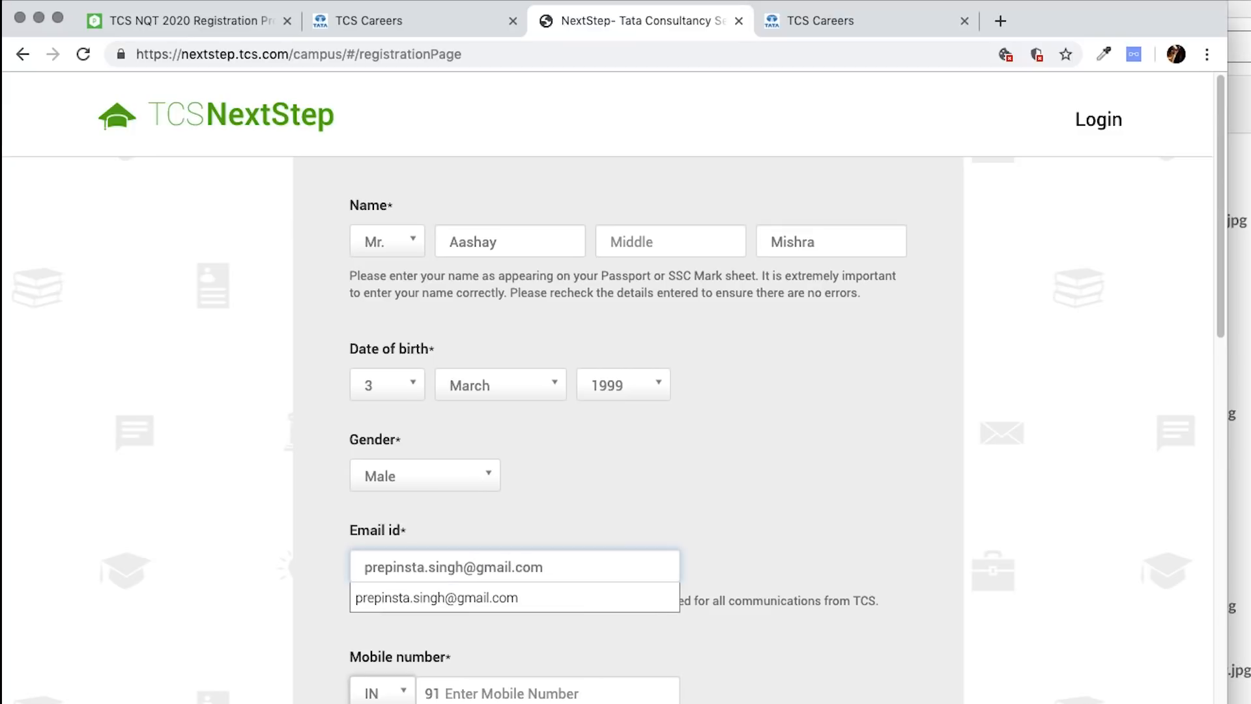
pyautogui.press('Tab')
pyautogui.click(598, 684)
pyautogui.write('915988')
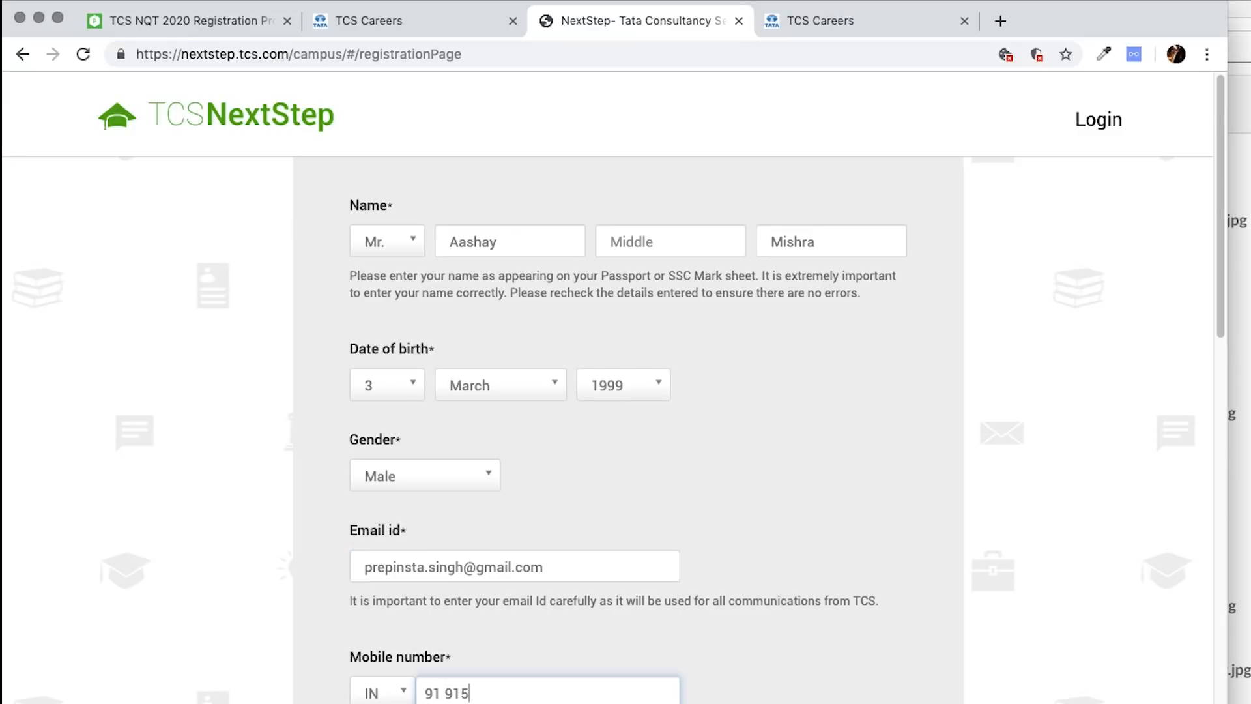
# - Set the institute to Vellore Institute Of Technology and qualification to BACHELOR OF TECHNOLOGY
pyautogui.scroll(-5, 520, 465)
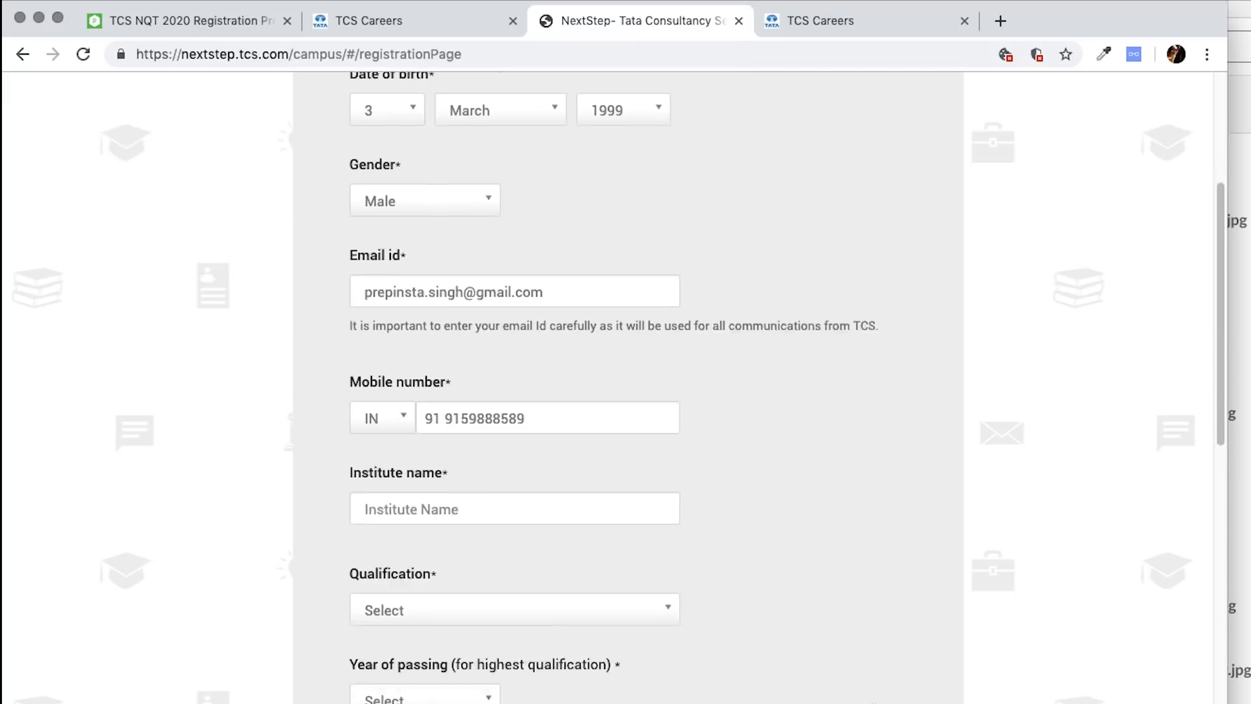
pyautogui.click(520, 481)
pyautogui.write('vellore in')
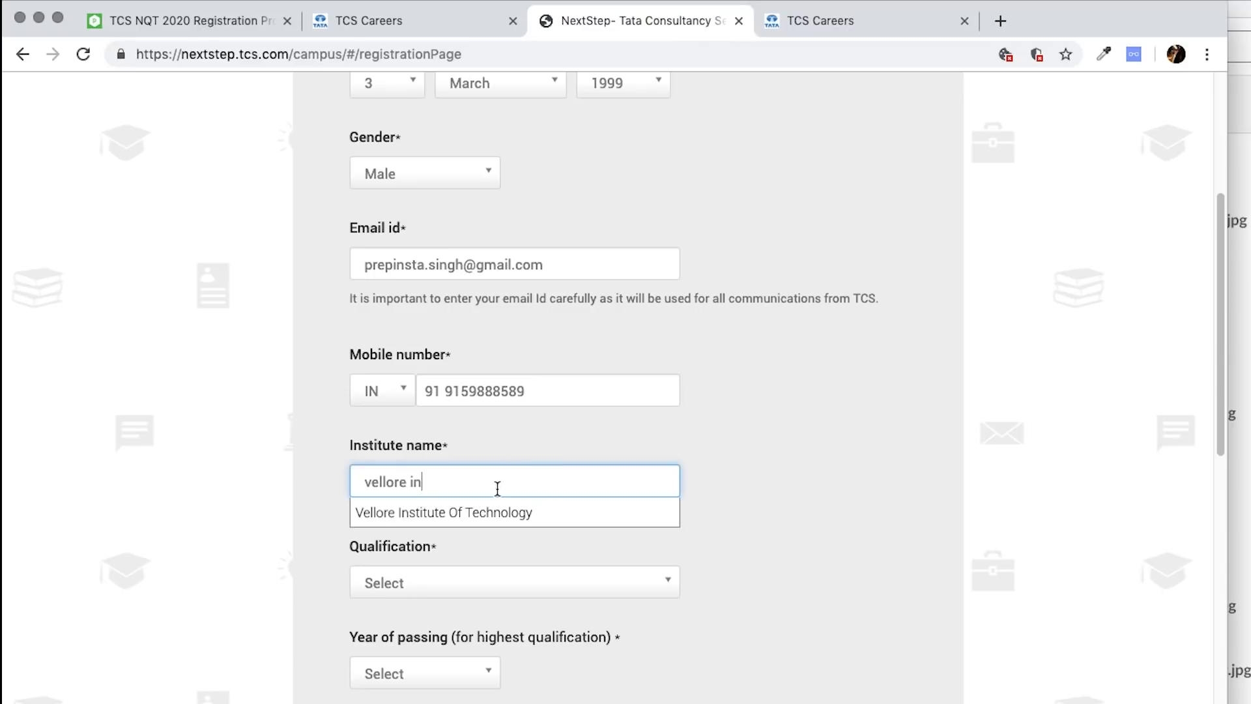
pyautogui.click(503, 510)
pyautogui.click(562, 583)
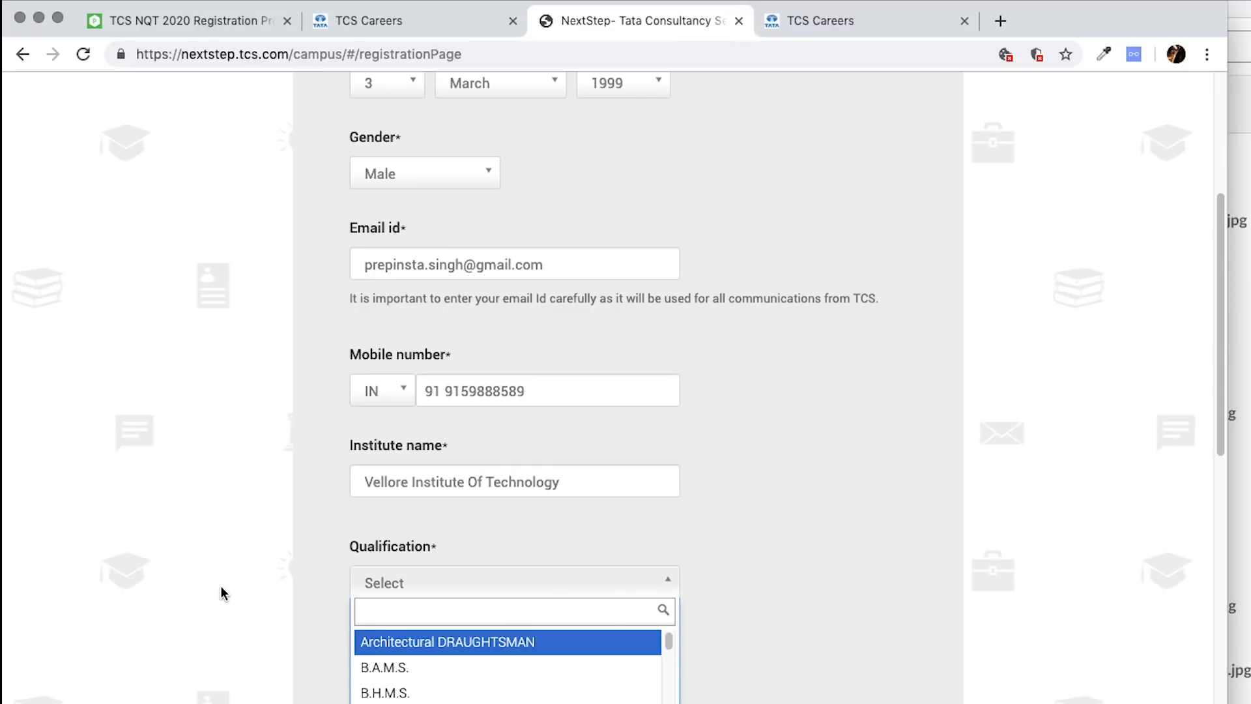
pyautogui.scroll(-5, 221, 589)
pyautogui.scroll(-5, 495, 424)
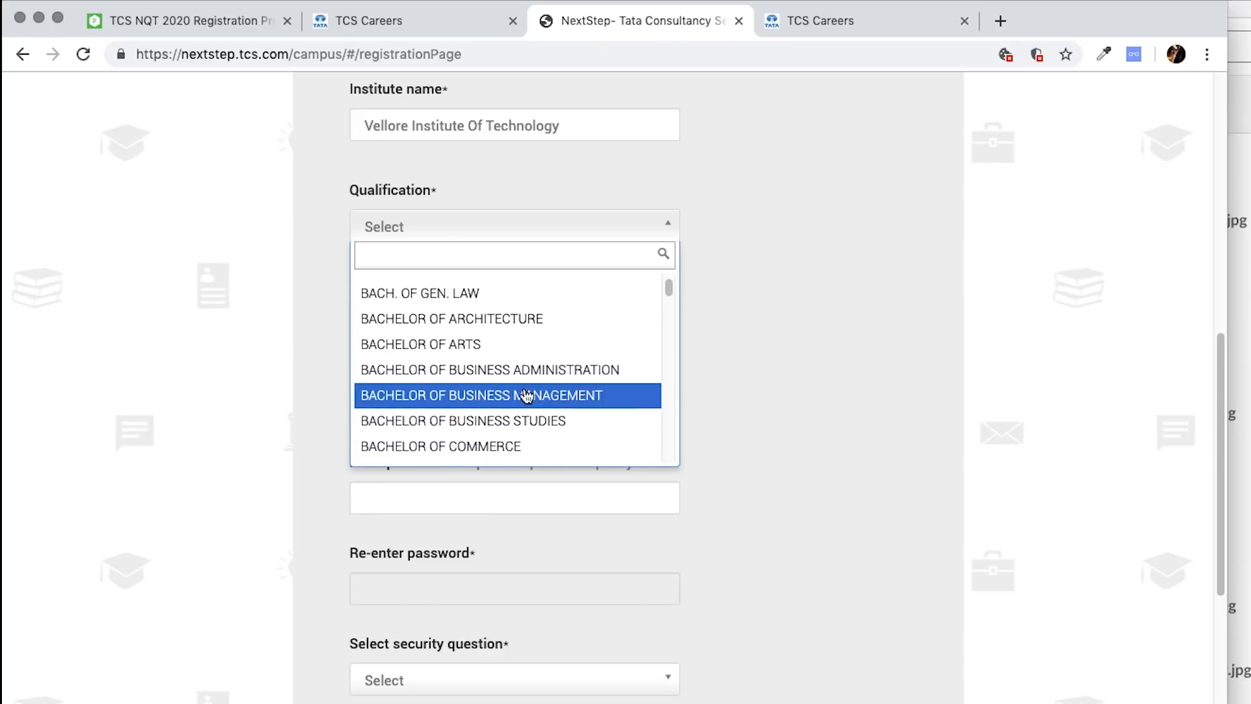
pyautogui.scroll(-15, 480, 404)
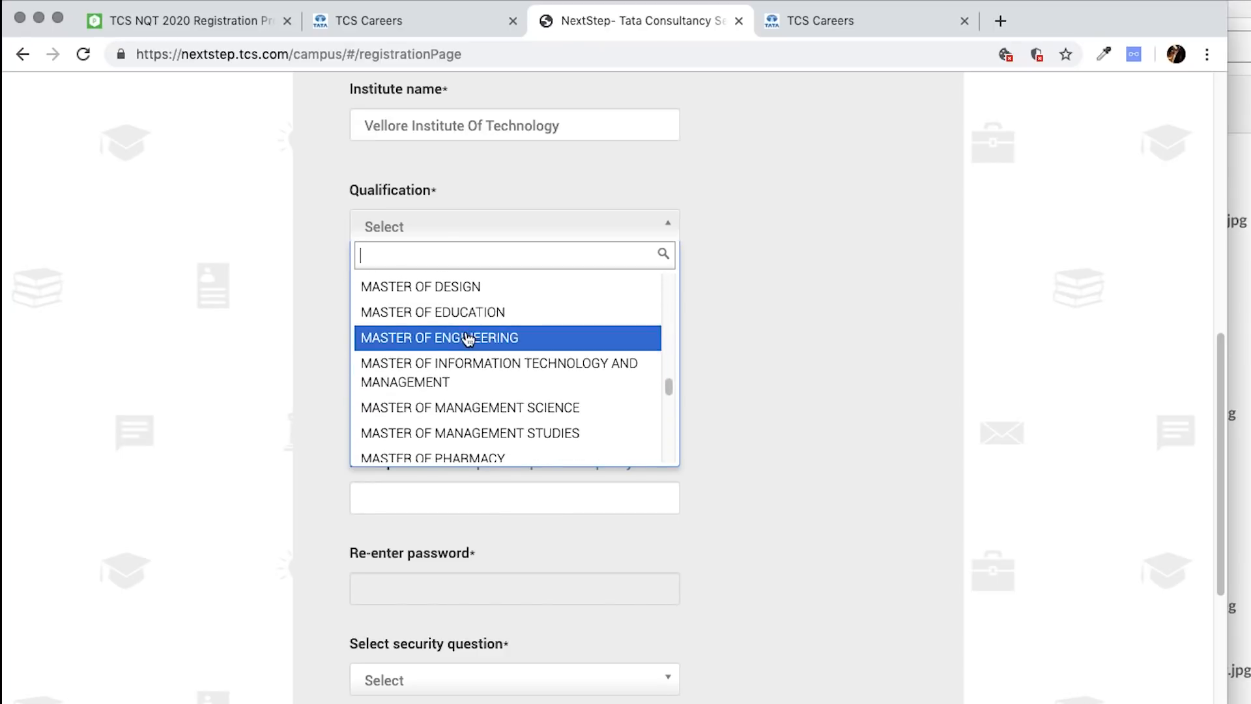
pyautogui.scroll(3, 496, 365)
pyautogui.scroll(20, 518, 380)
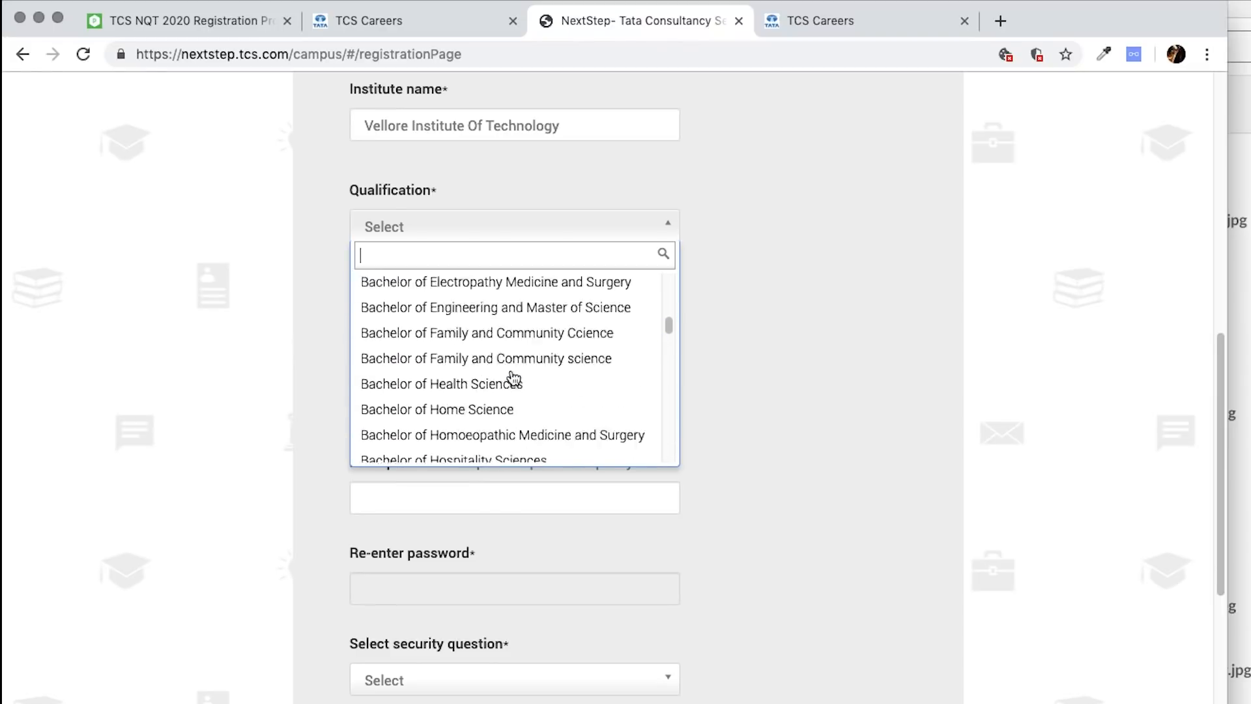
pyautogui.scroll(-1, 502, 362)
pyautogui.scroll(5, 492, 343)
pyautogui.scroll(-4, 492, 346)
pyautogui.scroll(-1, 485, 411)
pyautogui.click(443, 391)
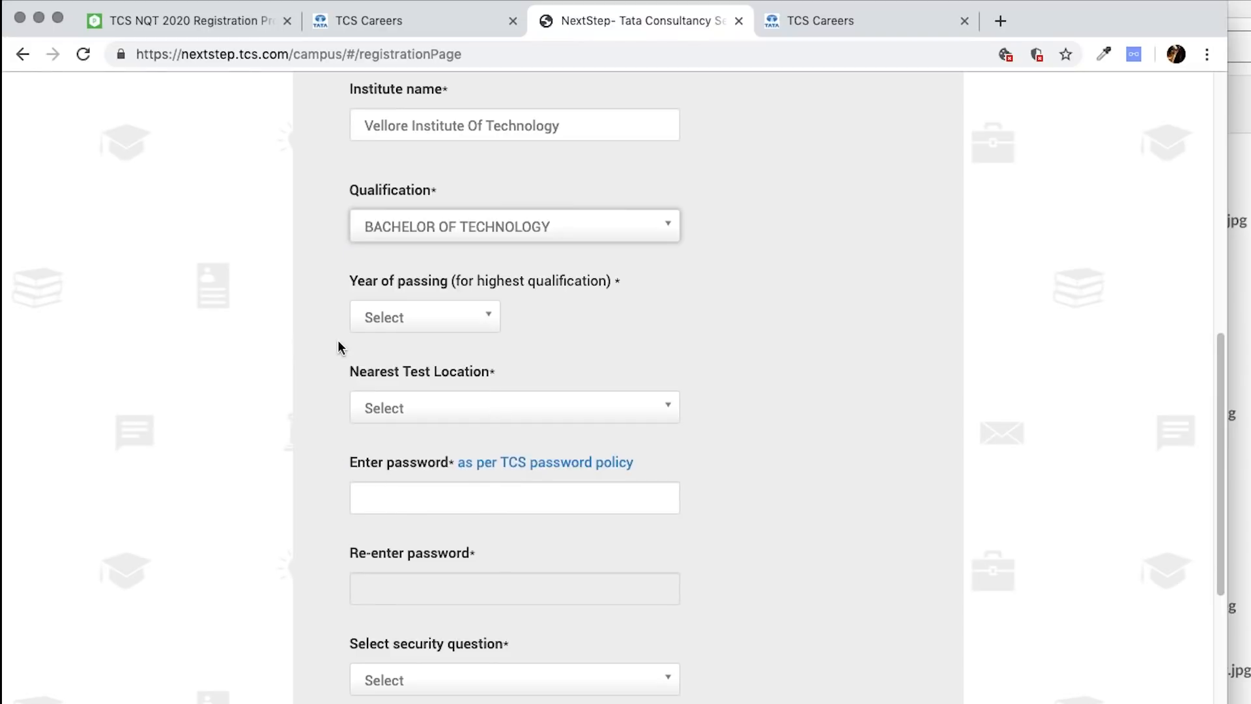
# - Choose passing year 2020 and test location CHENNAI, and show the TCS password policy
pyautogui.click(437, 318)
pyautogui.click(396, 479)
pyautogui.click(432, 410)
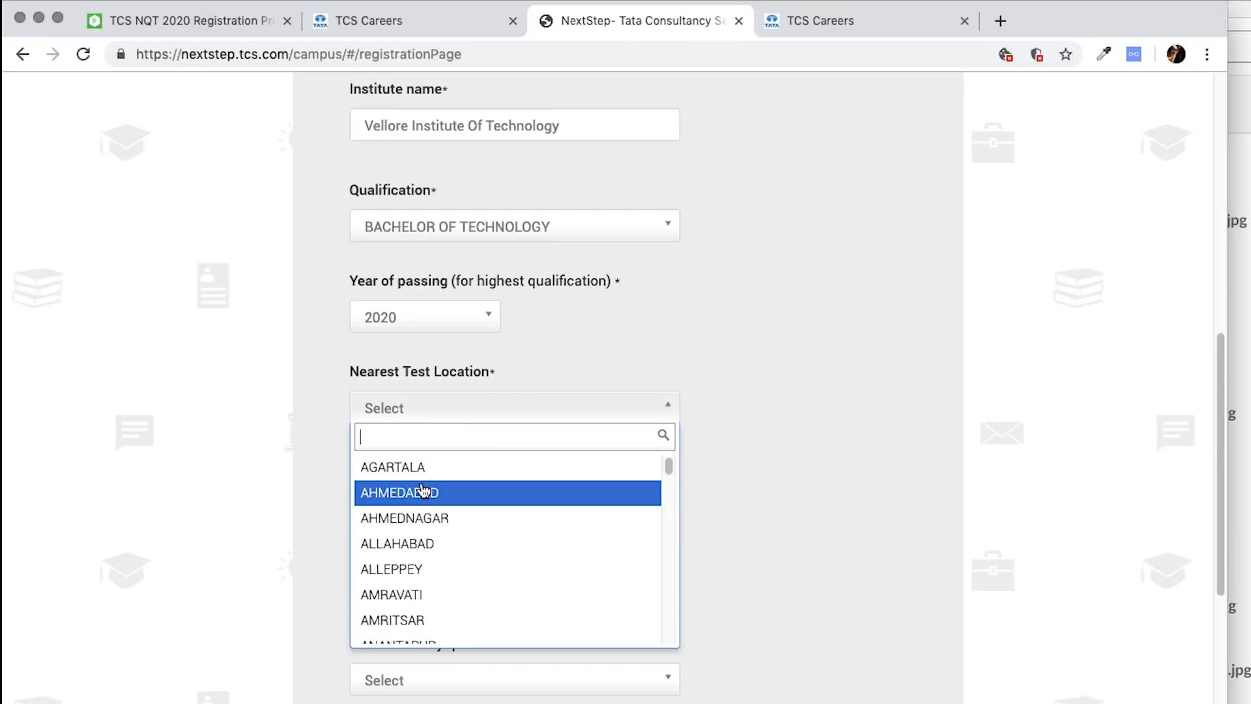
pyautogui.write('chen')
pyautogui.click(385, 466)
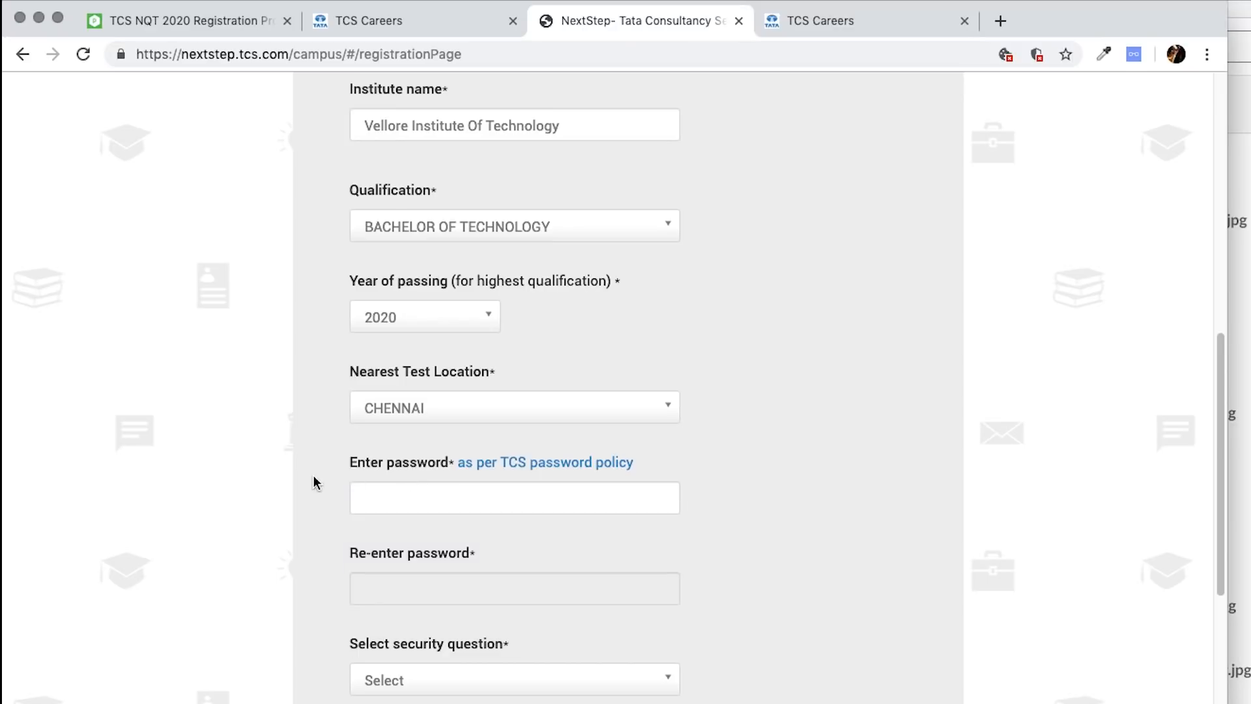
pyautogui.click(567, 463)
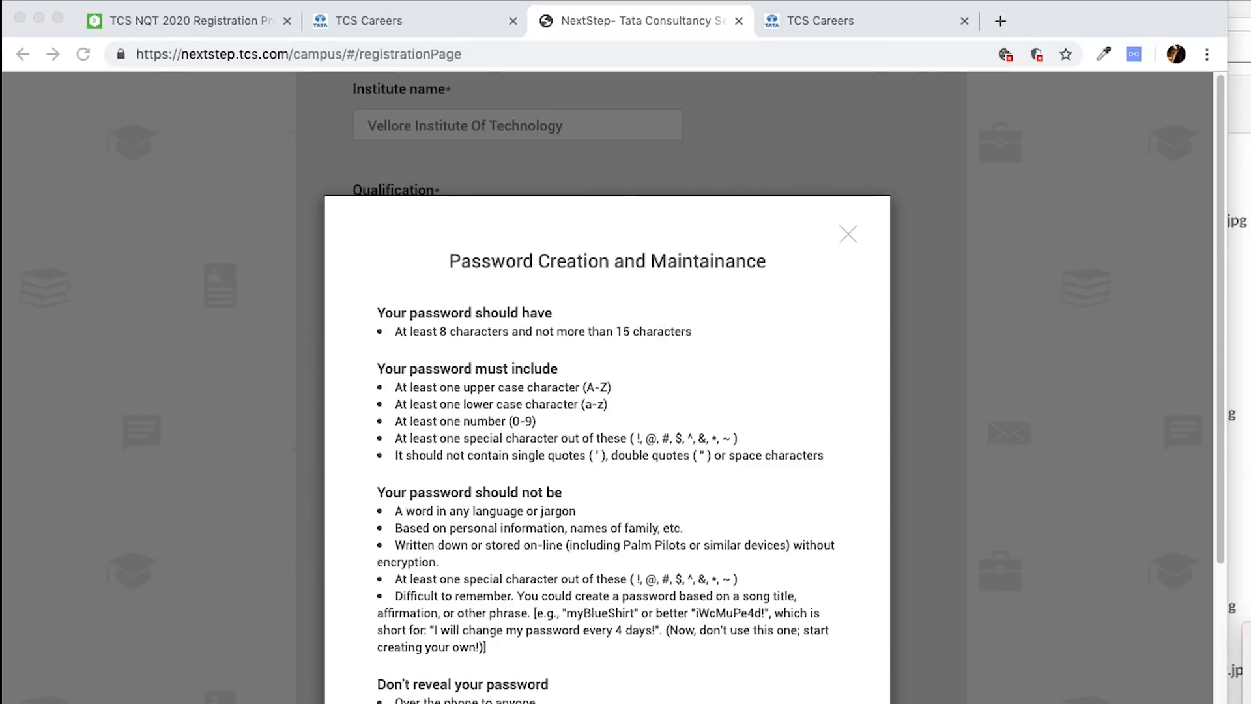
# - Read the Password Creation and Maintainance rules, then close the policy dialog
pyautogui.moveTo(376, 220); pyautogui.dragTo(402, 237)
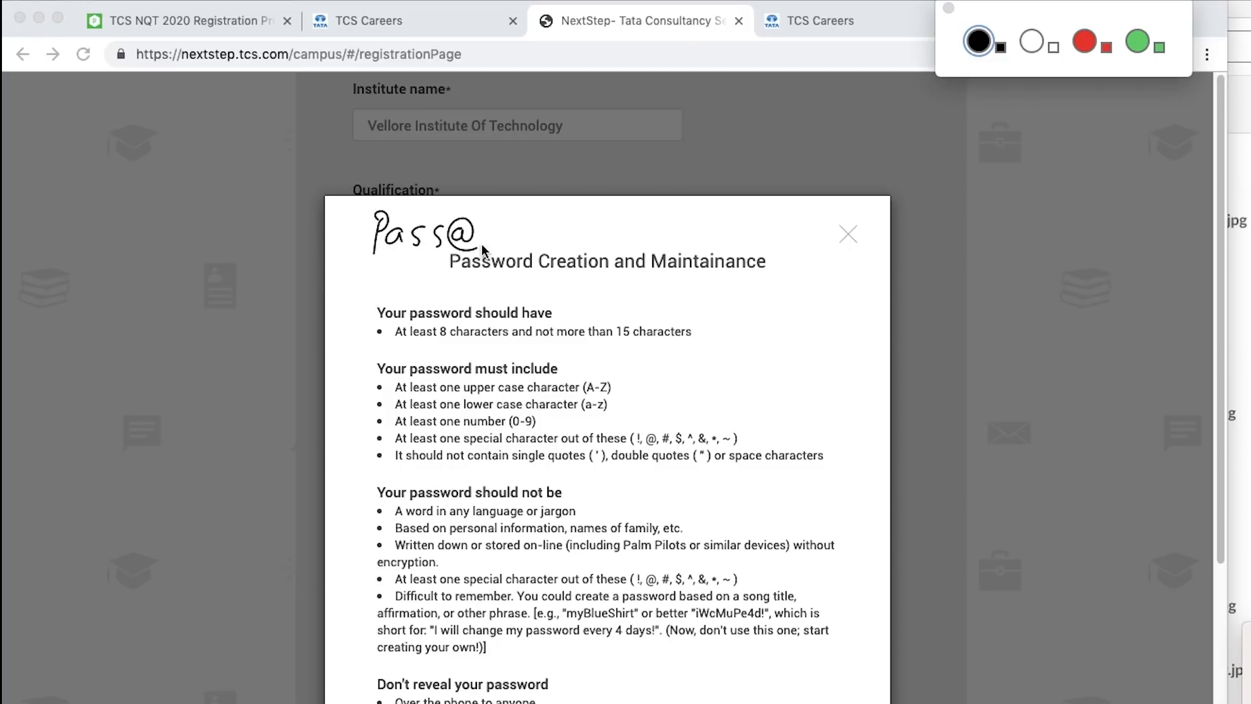
pyautogui.moveTo(498, 217); pyautogui.dragTo(536, 246)
pyautogui.moveTo(554, 229); pyautogui.dragTo(555, 244)
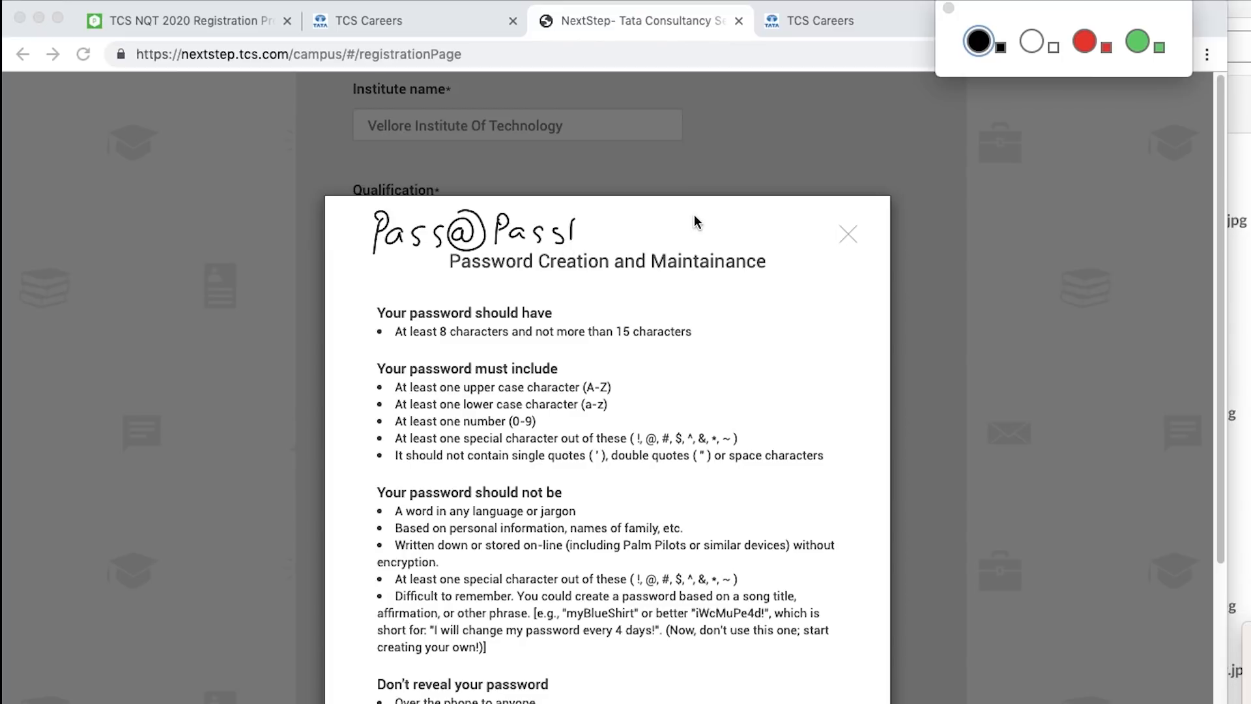
pyautogui.click(949, 8)
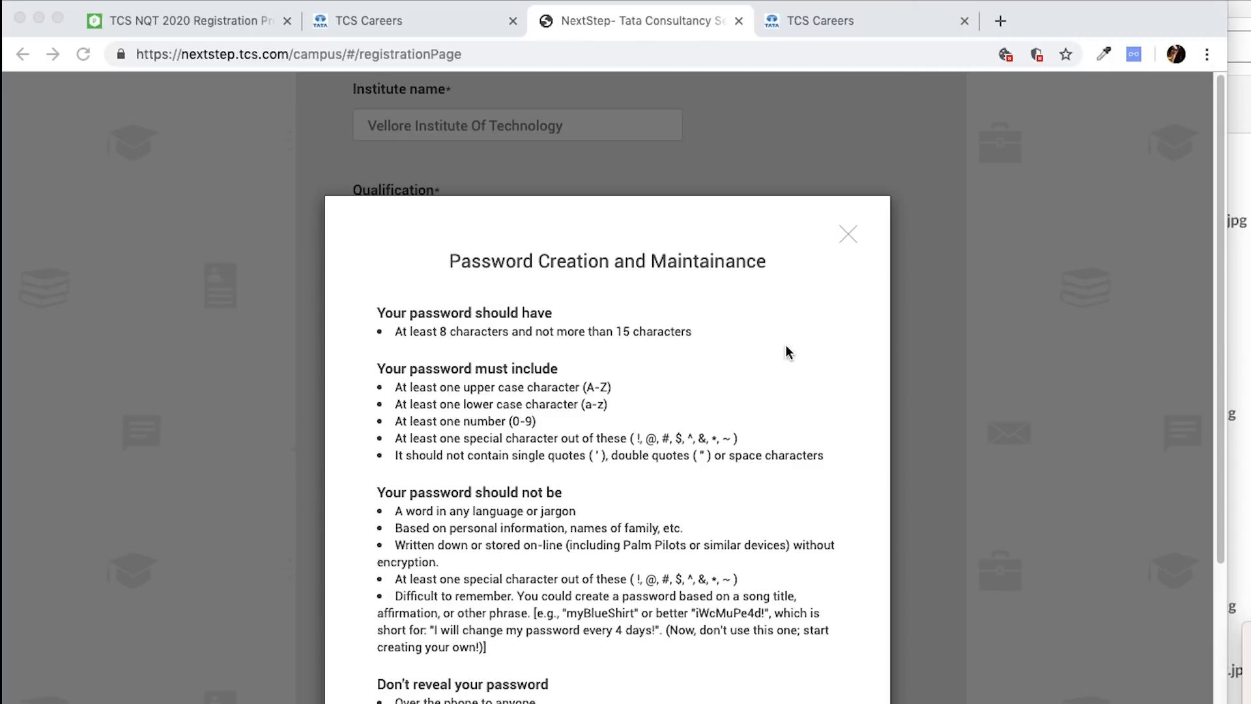
pyautogui.click(848, 234)
# - Enter the account password and re-enter it to confirm
pyautogui.click(450, 499)
pyautogui.write('Pa')
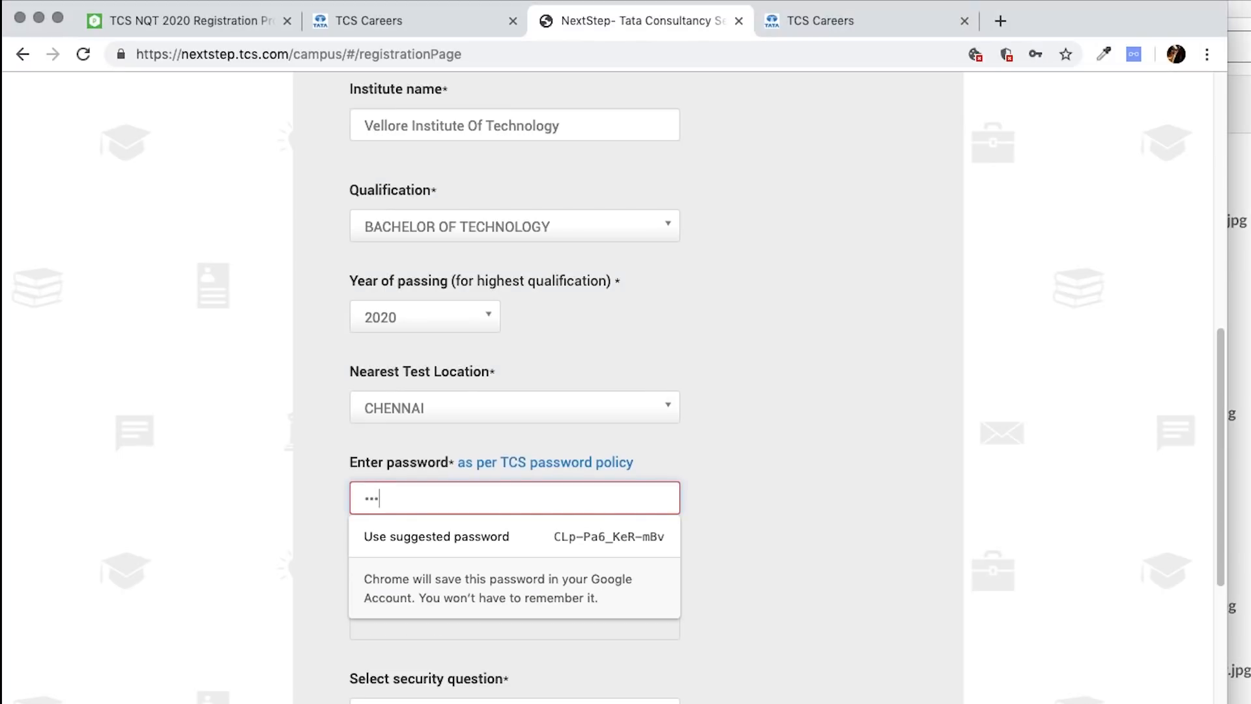
pyautogui.write('••••••')
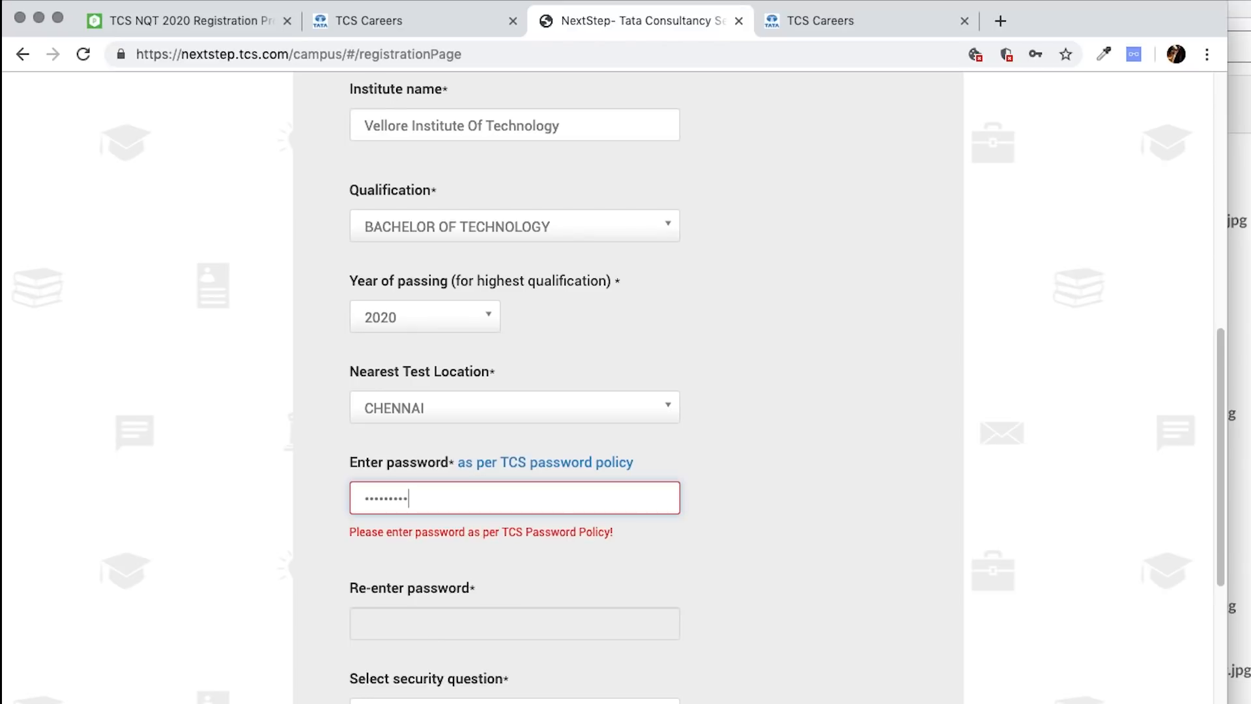
pyautogui.write('•')
pyautogui.click(494, 590)
pyautogui.write('•')
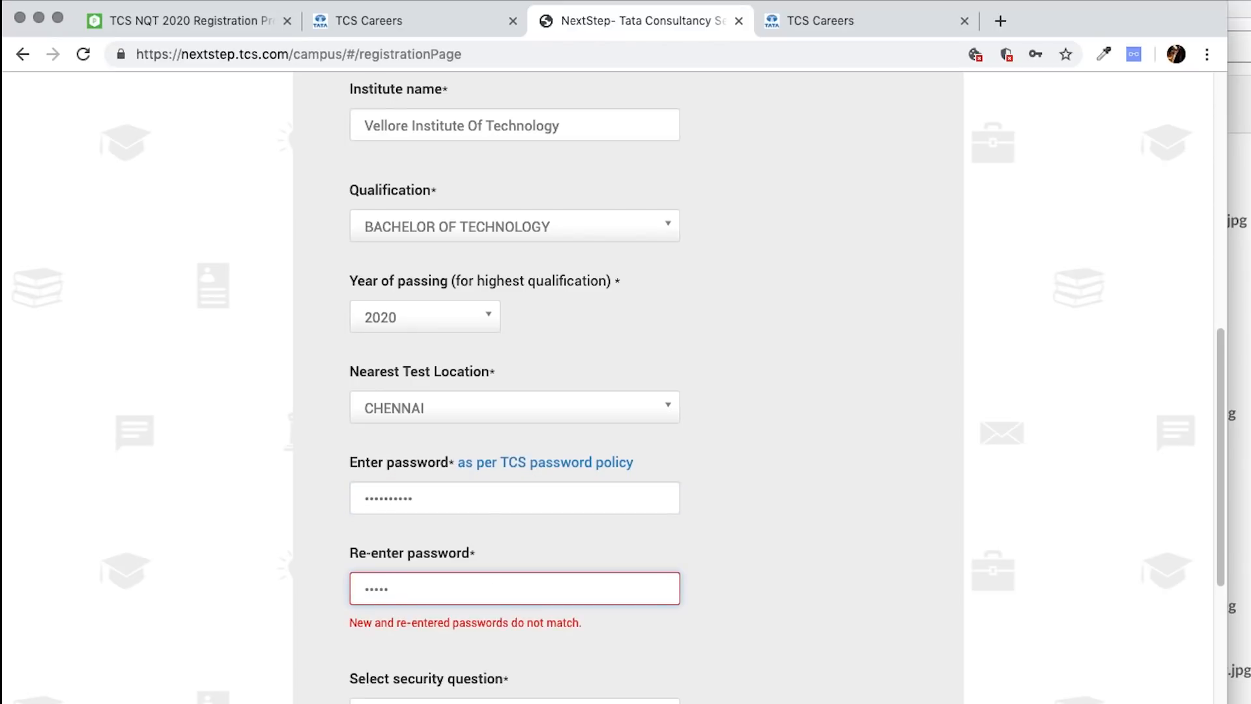
pyautogui.write('•')
# - Choose the security question 'What is your pet's name?', enter its answer and the captcha, and submit
pyautogui.scroll(-6, 815, 589)
pyautogui.click(447, 280)
pyautogui.click(484, 332)
pyautogui.click(483, 368)
pyautogui.write('petty')
pyautogui.press('Tab')
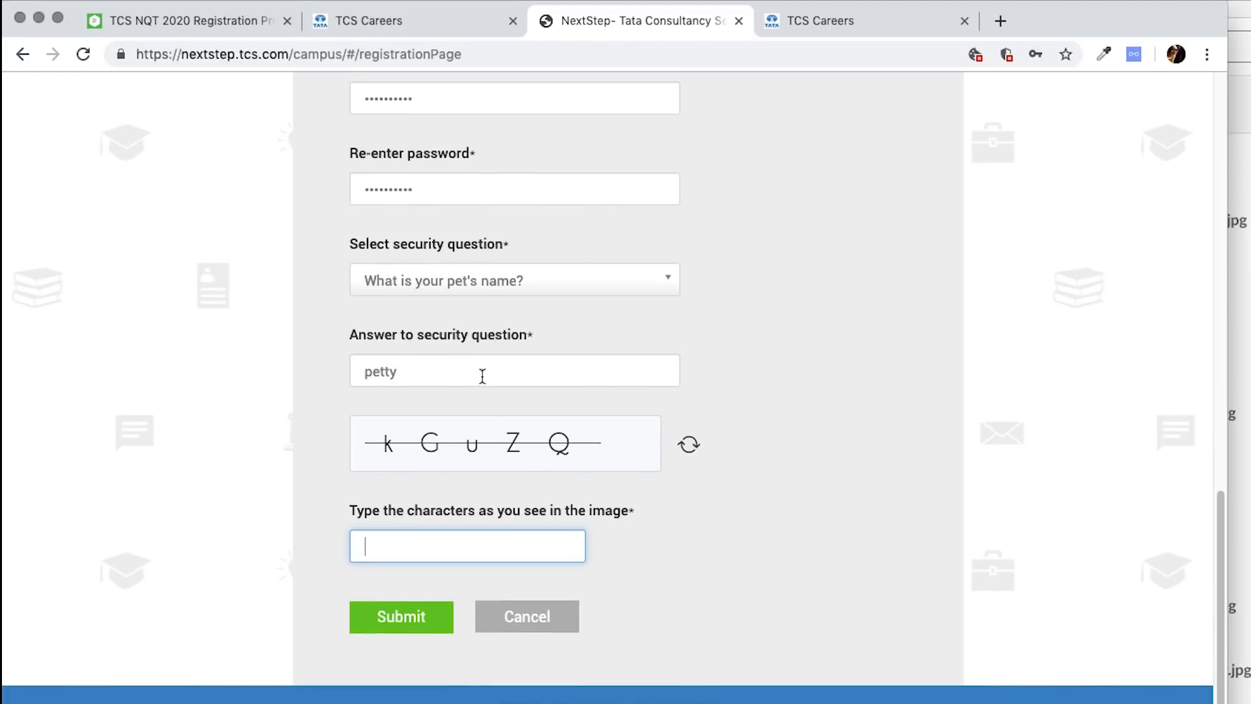
pyautogui.write('kGuZQ')
pyautogui.scroll(15, 674, 351)
pyautogui.scroll(-15, 672, 356)
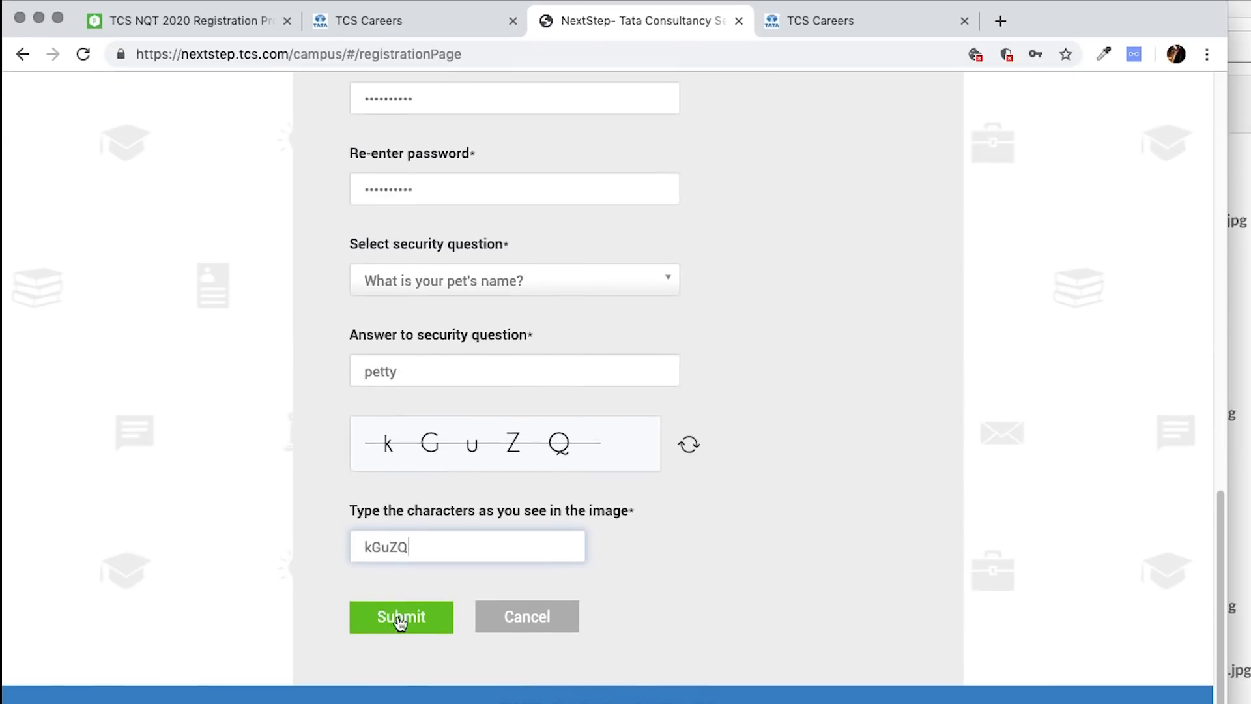
pyautogui.click(394, 618)
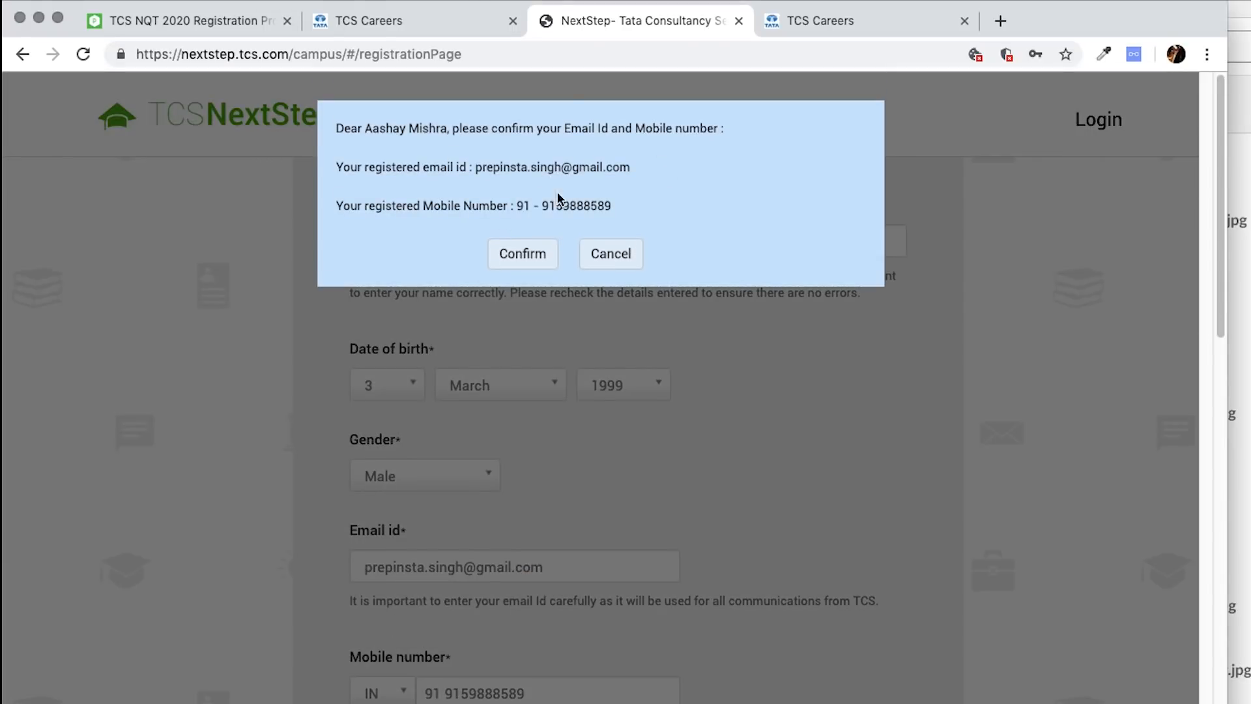
# - Confirm the e-mail and mobile number, save the password in Chrome, and select the confirmation message
pyautogui.click(521, 253)
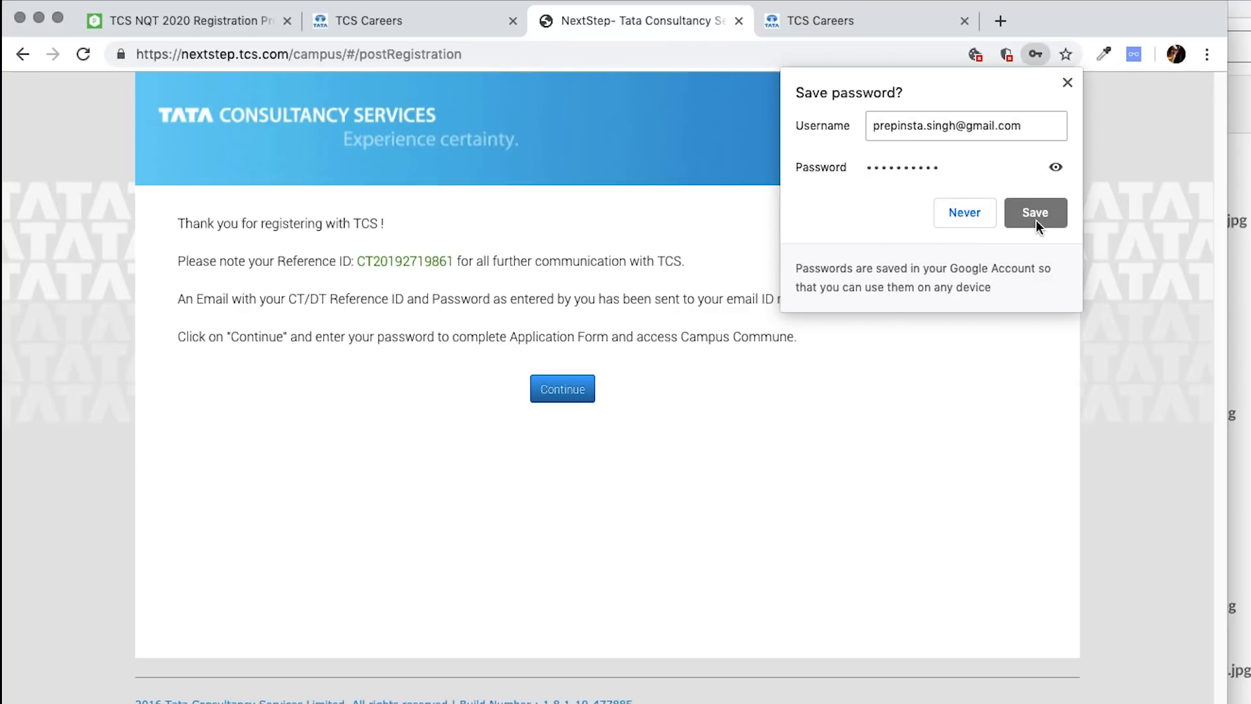
pyautogui.click(1036, 218)
pyautogui.doubleClick(419, 260)
pyautogui.click(418, 261)
pyautogui.doubleClick(398, 263)
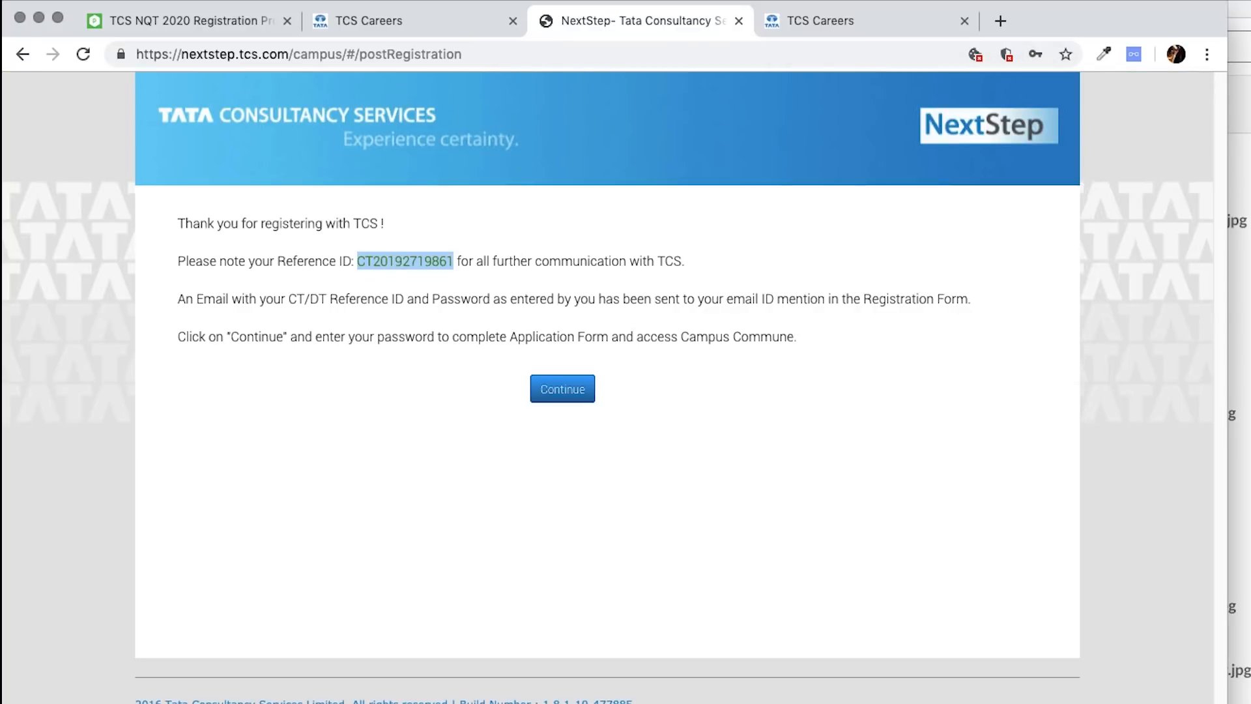
pyautogui.click(420, 271)
pyautogui.click(177, 220)
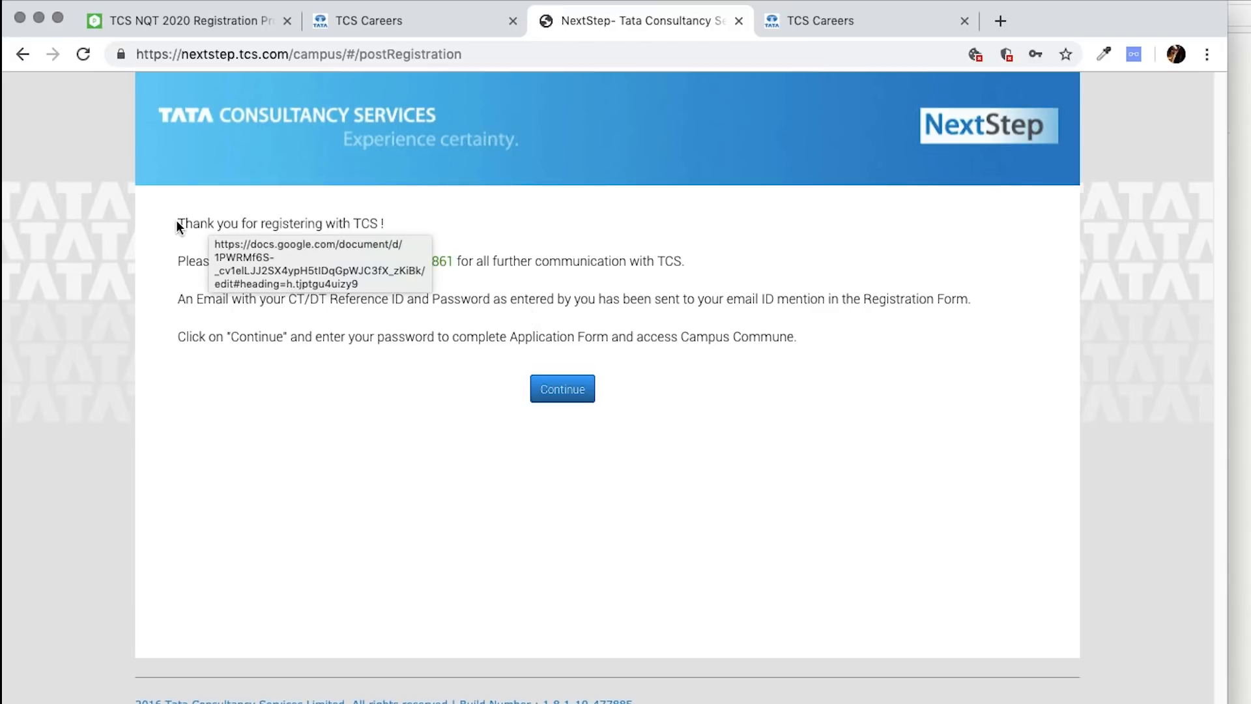
pyautogui.moveTo(183, 223); pyautogui.dragTo(820, 330)
# - Paste the copied registration confirmation text into a new Apple Notes note
pyautogui.press('super+Tab')
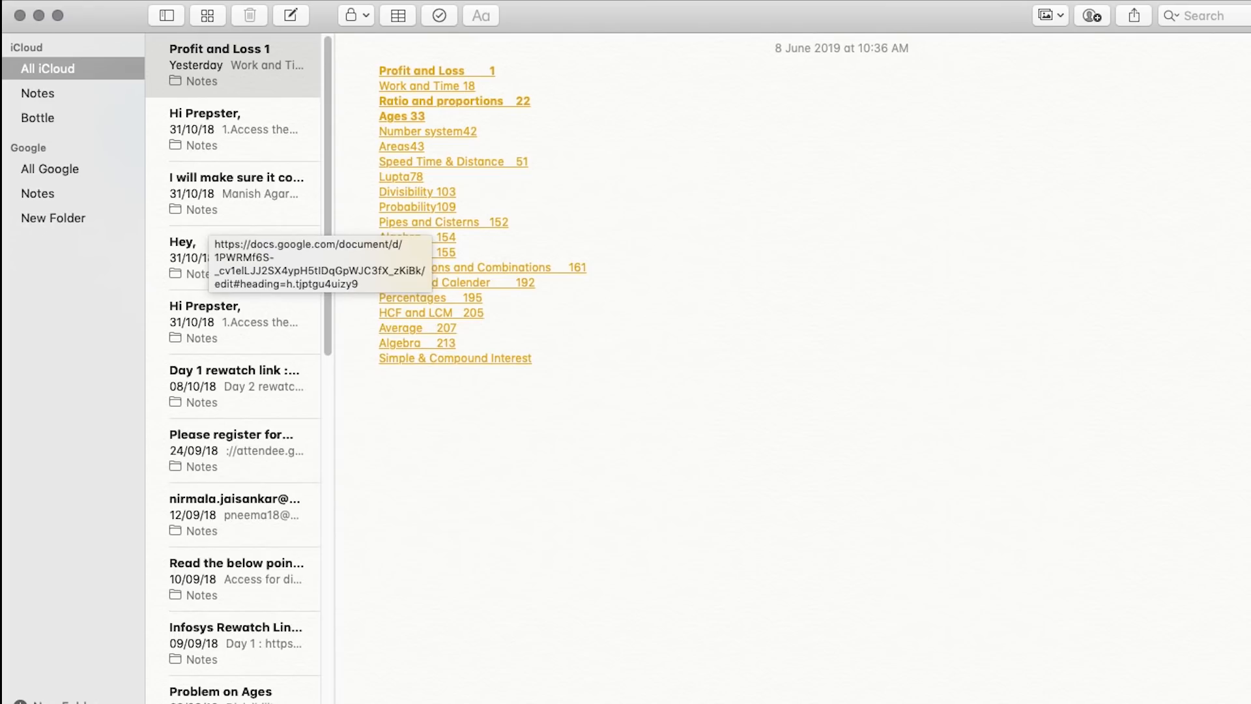
pyautogui.press('super+n')
pyautogui.press('super+v')
pyautogui.press('super+Tab')
pyautogui.click(555, 389)
# - Continue to the application form login and sign in with the account password
pyautogui.click(556, 389)
pyautogui.click(559, 233)
pyautogui.write('•')
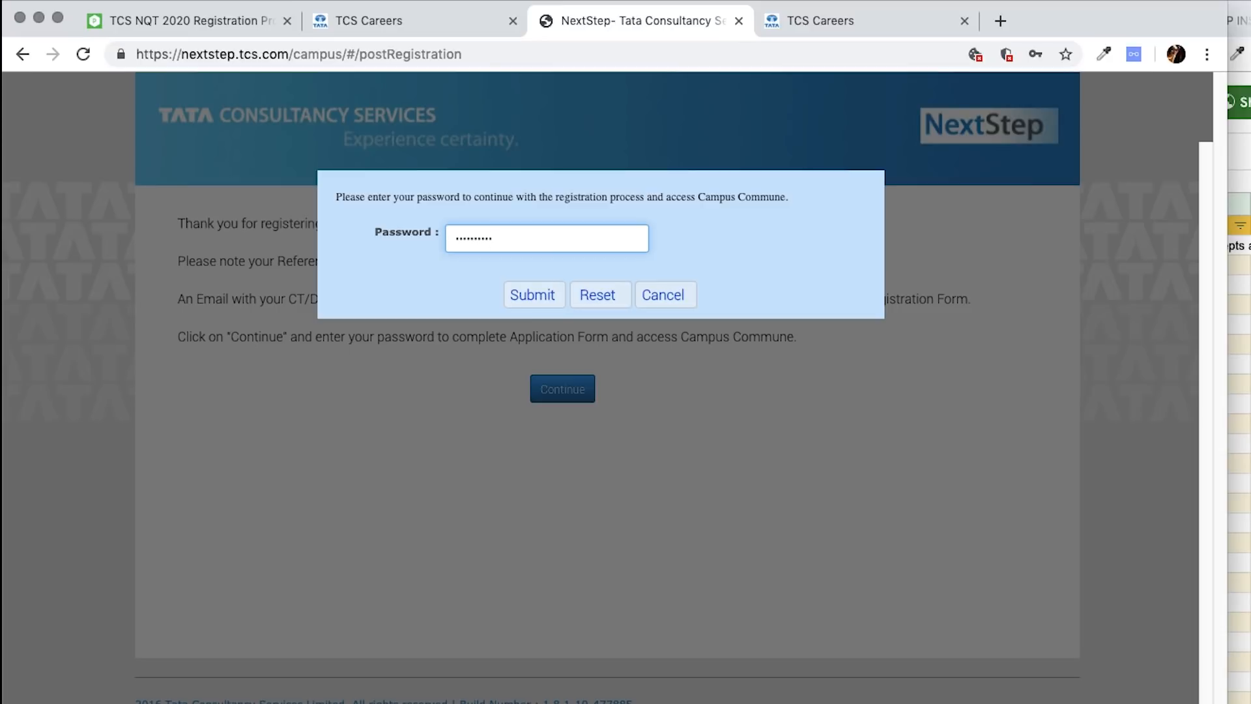
pyautogui.rightClick(611, 229)
pyautogui.click(520, 296)
pyautogui.click(530, 299)
pyautogui.doubleClick(599, 196)
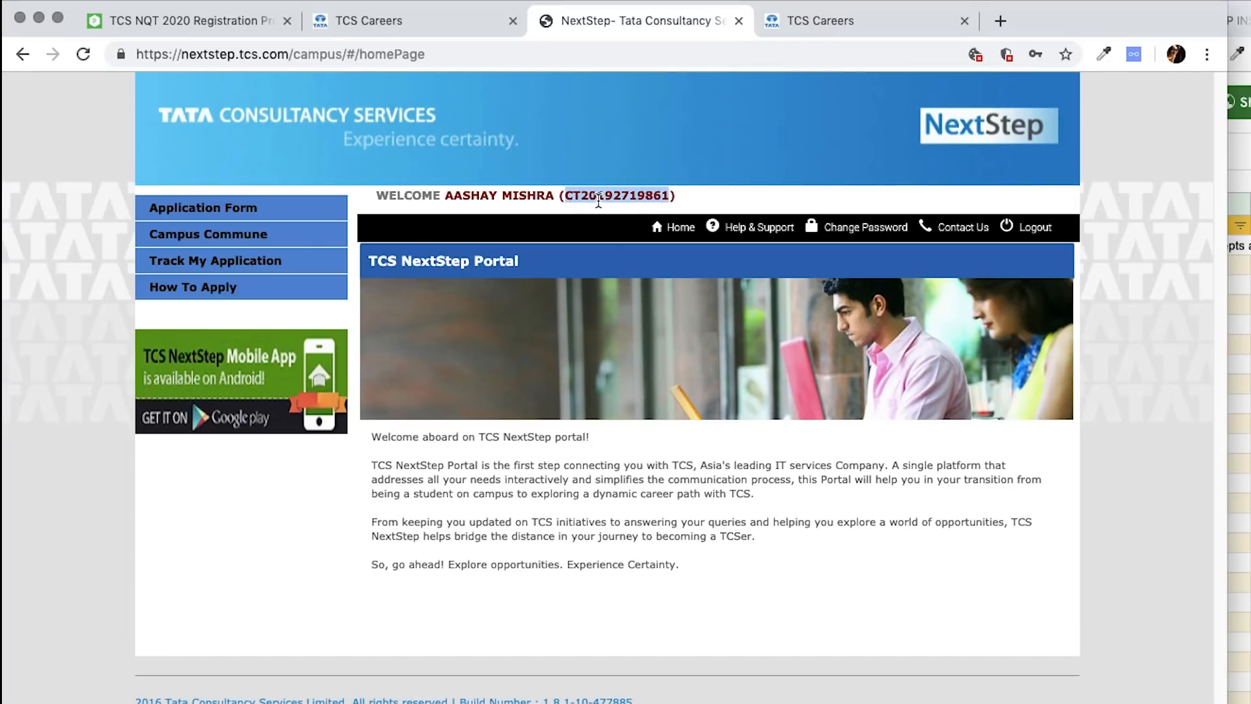
# - Read PrepInsta's Step 4.5 Completing Application Form, then go back to the NextStep portal
pyautogui.click(237, 16)
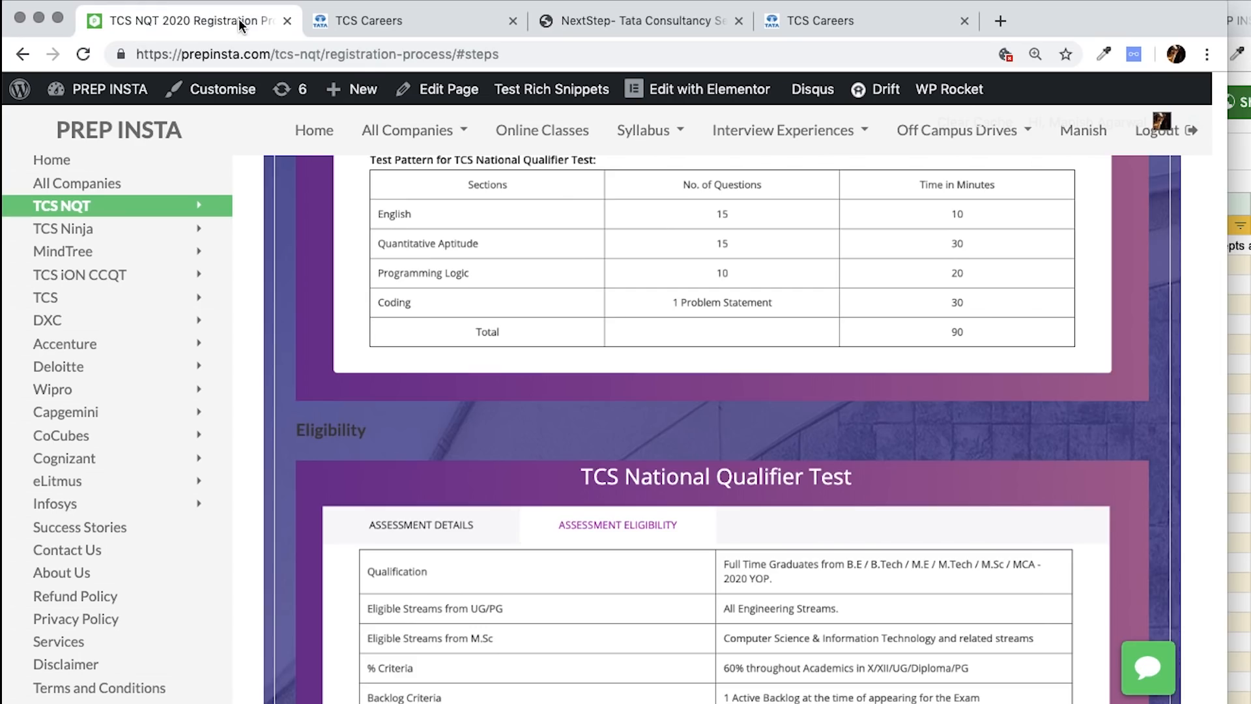
pyautogui.scroll(15, 642, 419)
pyautogui.scroll(-20, 642, 419)
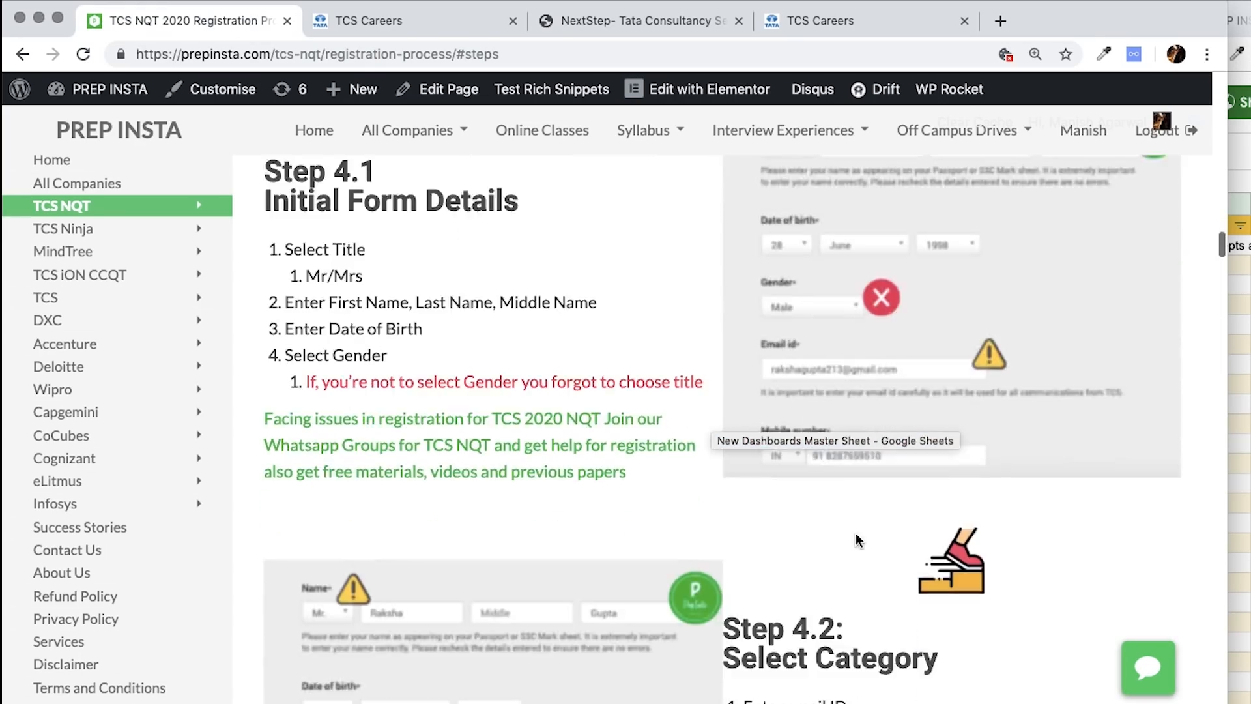
pyautogui.scroll(-5, 825, 417)
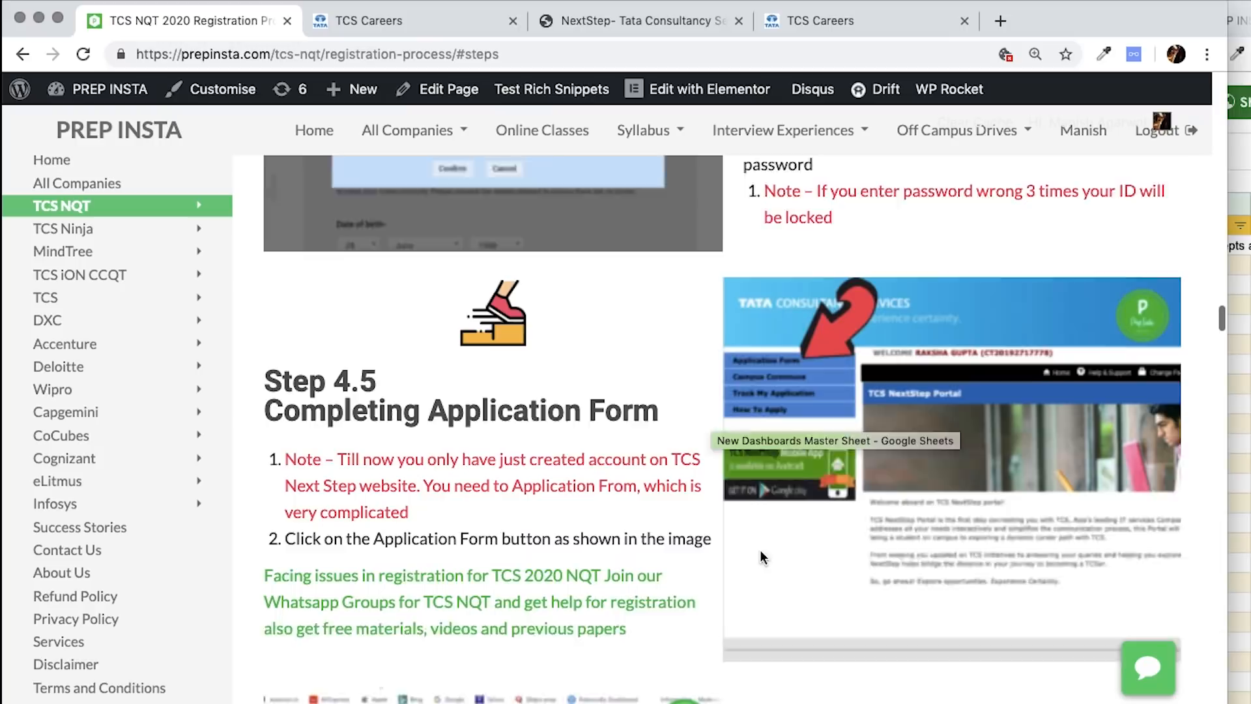
pyautogui.click(816, 19)
pyautogui.scroll(-4, 625, 390)
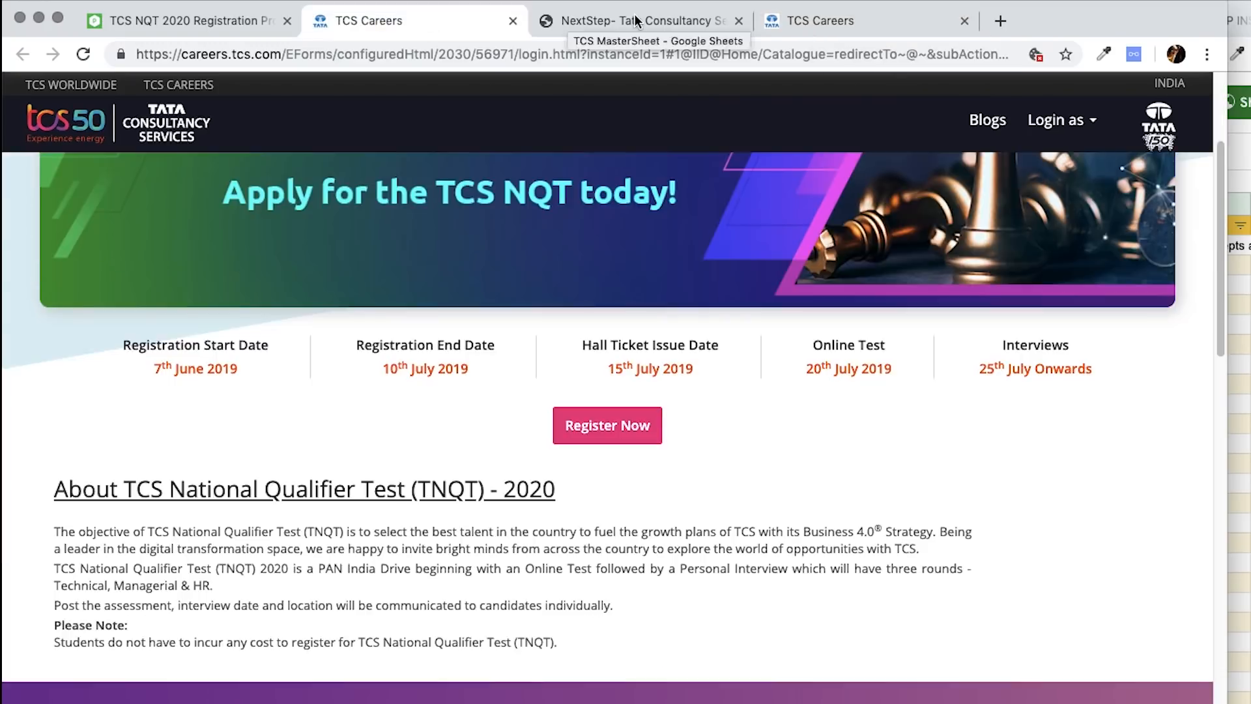
pyautogui.click(638, 20)
# - Open the application form and start filling it in after the instructions
pyautogui.click(209, 208)
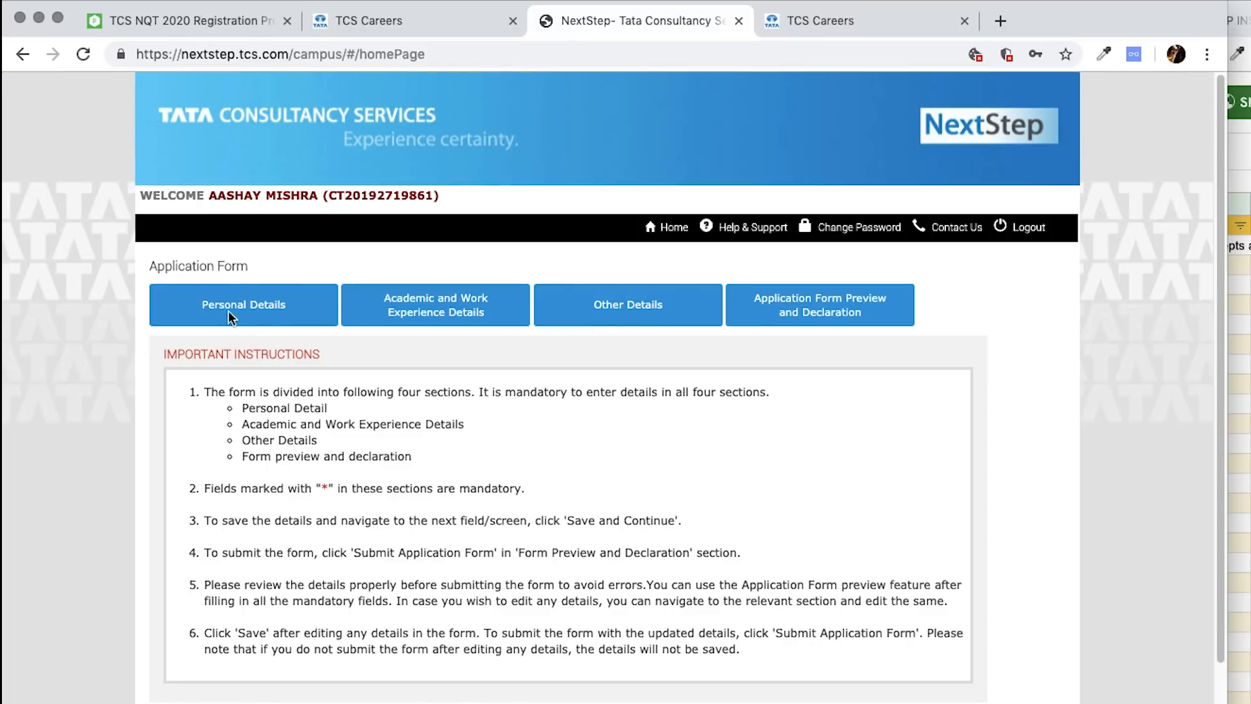
pyautogui.moveTo(202, 390); pyautogui.dragTo(819, 666)
pyautogui.click(818, 664)
pyautogui.scroll(-3, 899, 643)
pyautogui.click(952, 631)
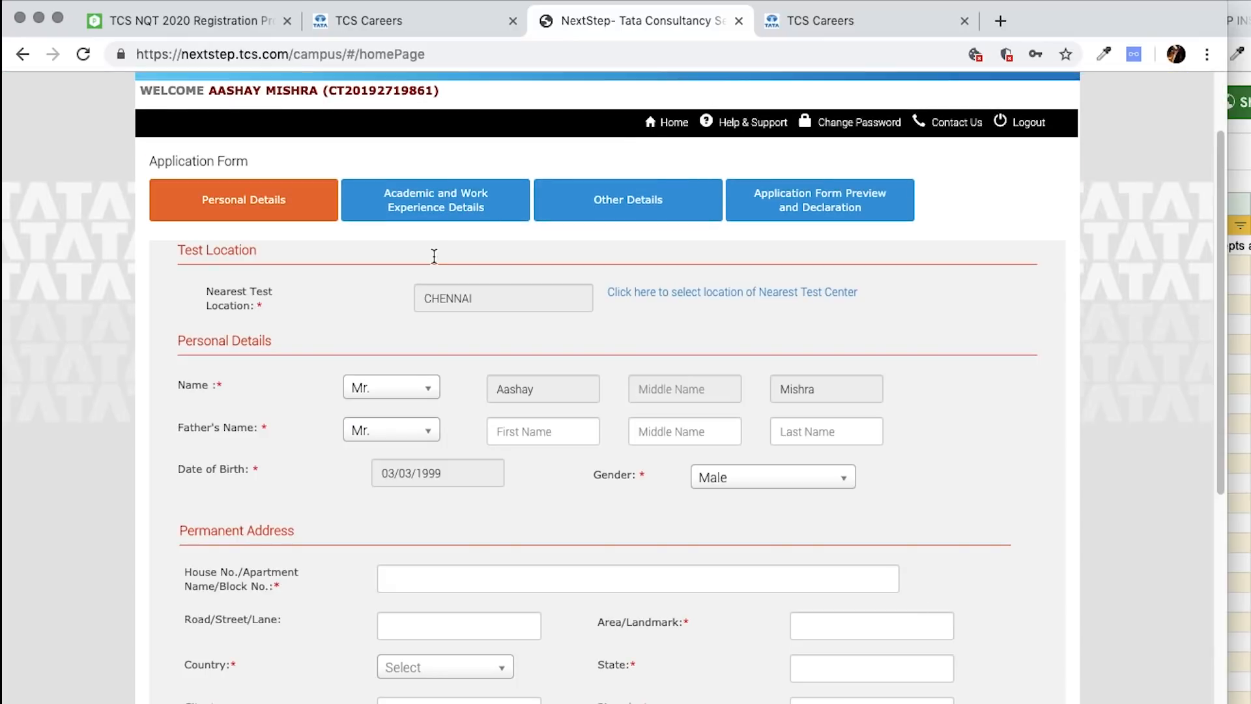
# - Enter the father's first and last name, removing an extra word from the first name
pyautogui.click(560, 426)
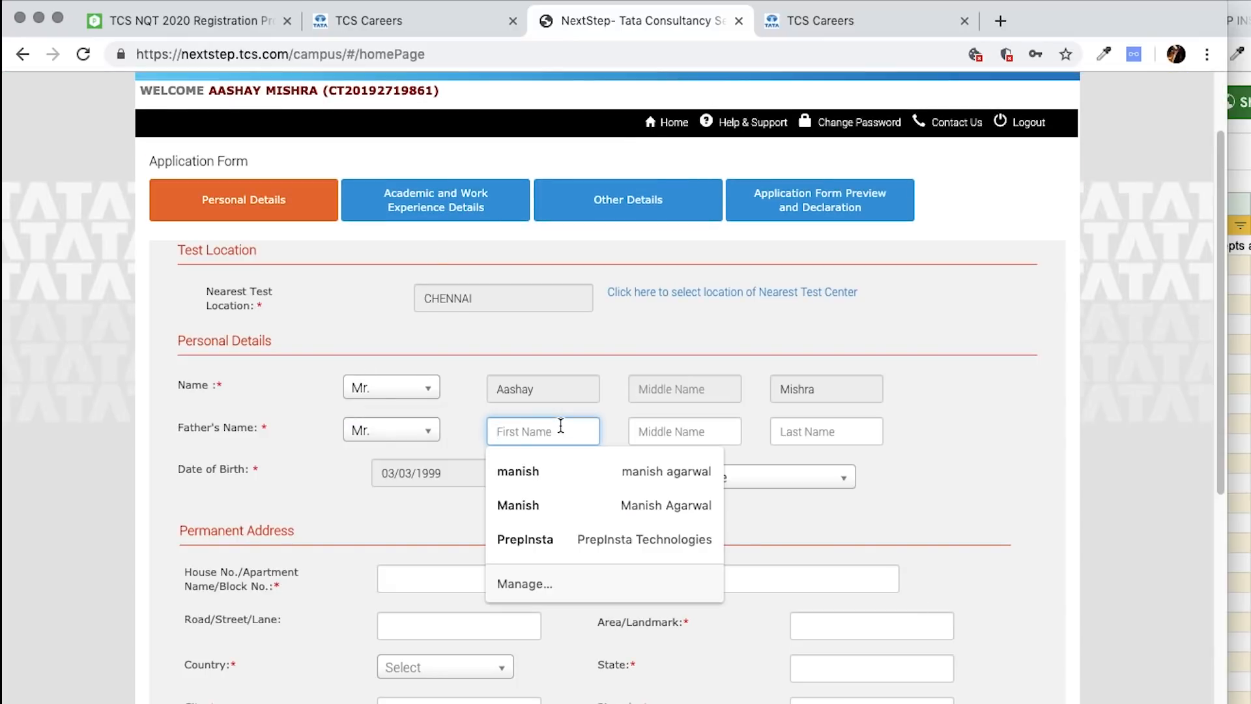
pyautogui.press('Tab')
pyautogui.press('Tab')
pyautogui.doubleClick(503, 427)
pyautogui.press('BackSpace')
# - Enter the permanent address house details and road or street name
pyautogui.click(994, 436)
pyautogui.scroll(-3, 538, 475)
pyautogui.click(455, 351)
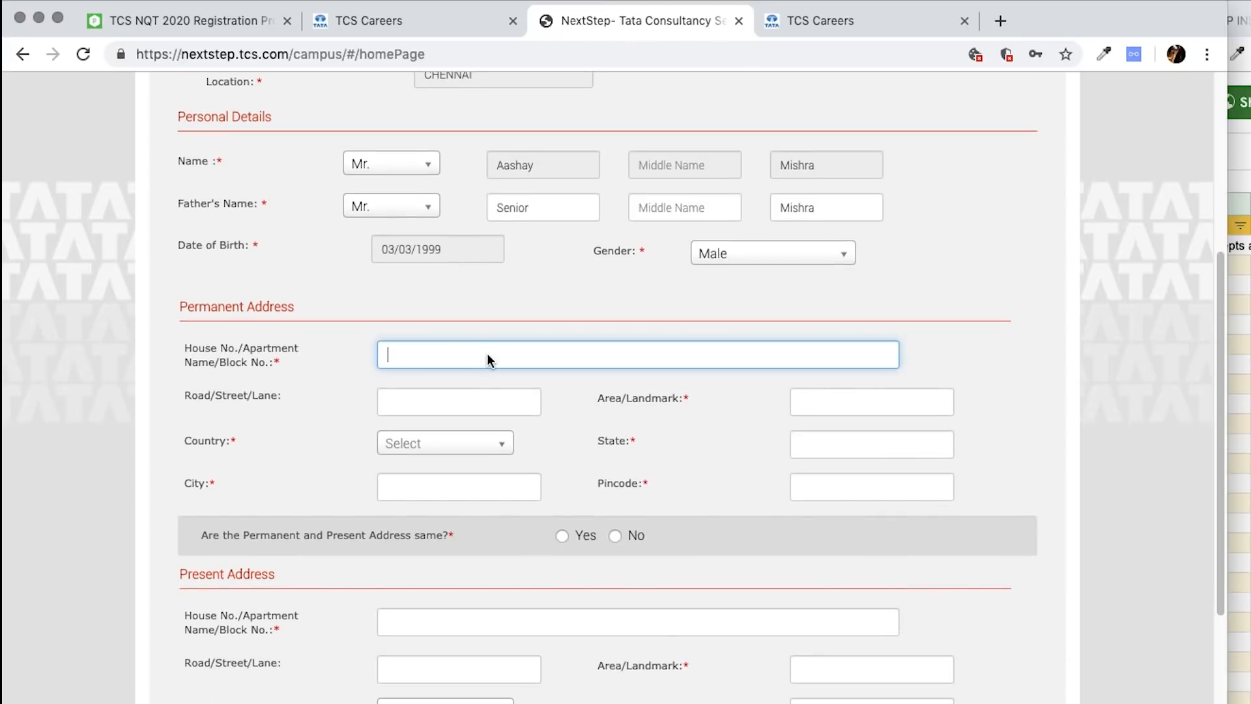
pyautogui.write('Random Address')
pyautogui.press('super+a')
pyautogui.write('ock')
pyautogui.press('Tab')
pyautogui.write('Shastri Nagar')
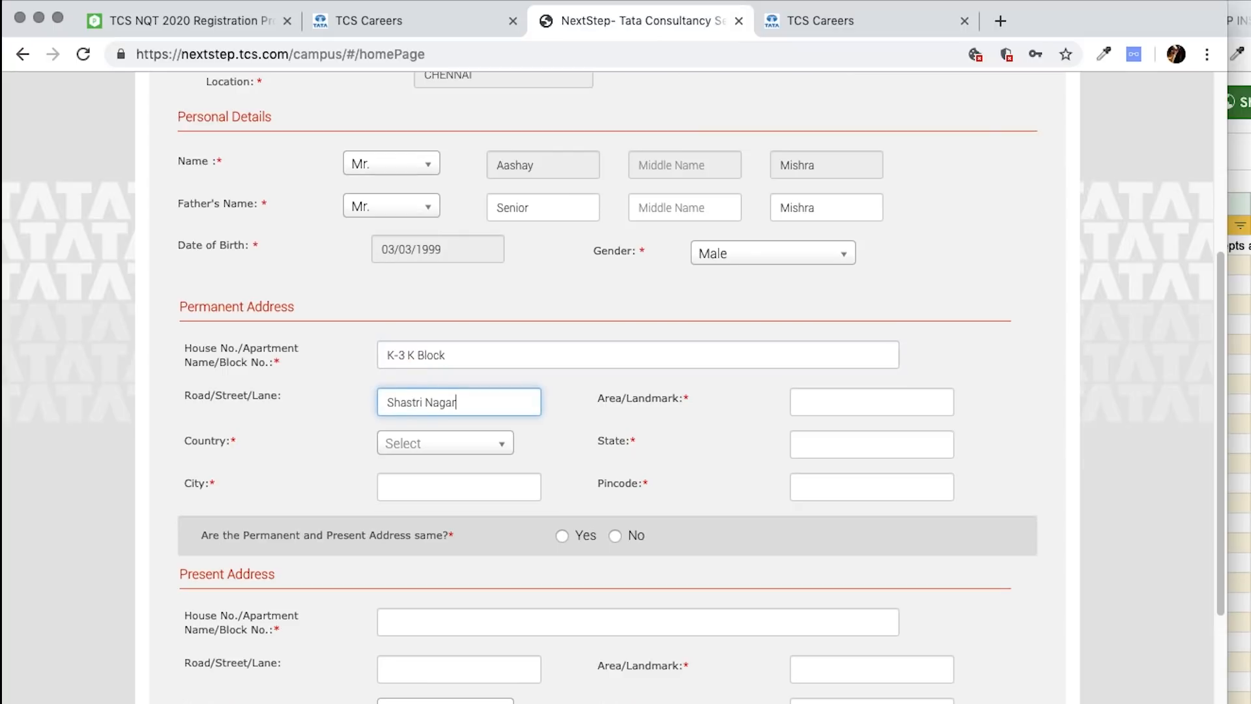
pyautogui.press('Tab')
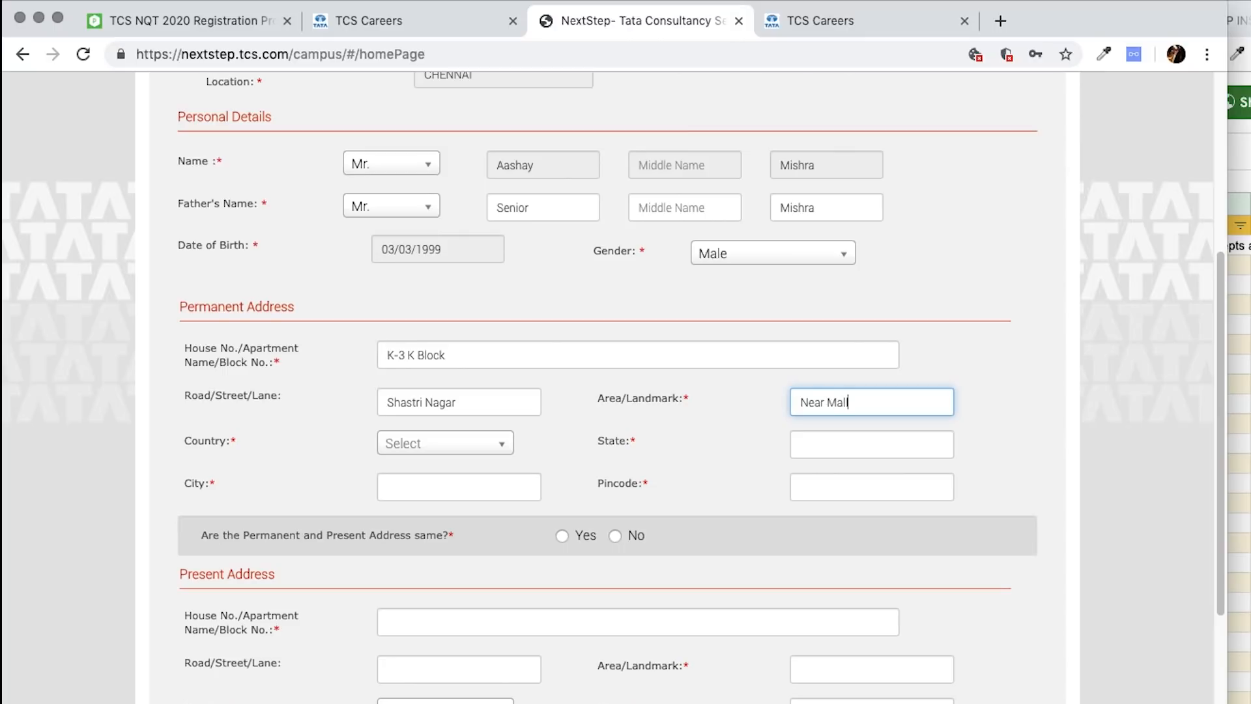
# - Set the permanent address country to India and fill in the state, city and pincode
pyautogui.click(398, 443)
pyautogui.click(407, 496)
pyautogui.click(847, 449)
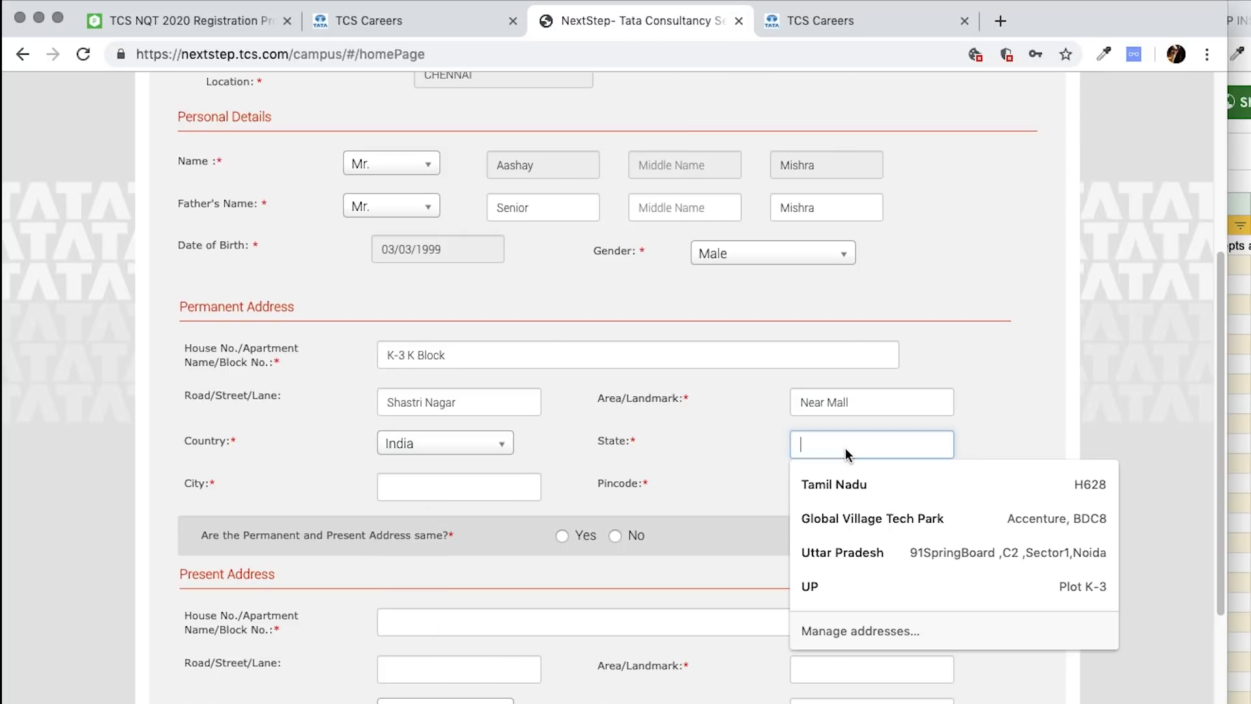
pyautogui.write('New')
pyautogui.press('super+a')
pyautogui.write('D')
pyautogui.click(483, 490)
pyautogui.write('New d')
pyautogui.click(848, 499)
pyautogui.write('11')
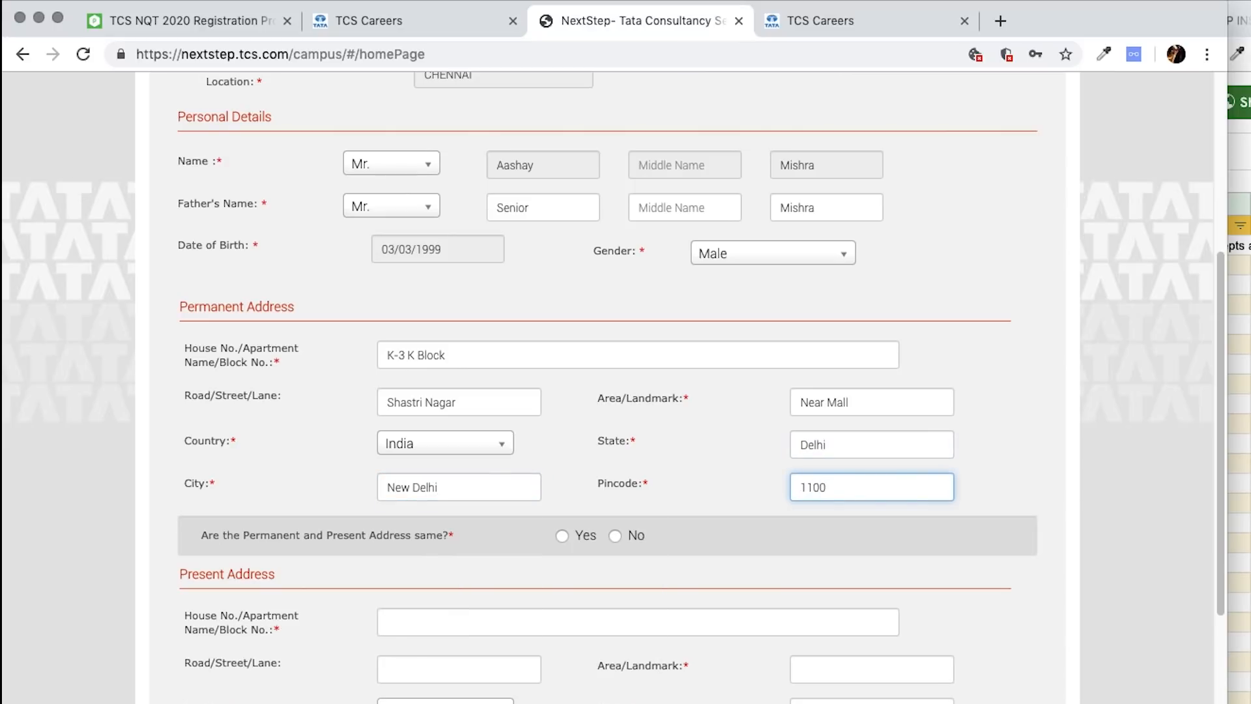
# - Mark the present address as the same as the permanent address
pyautogui.click(976, 472)
pyautogui.click(563, 536)
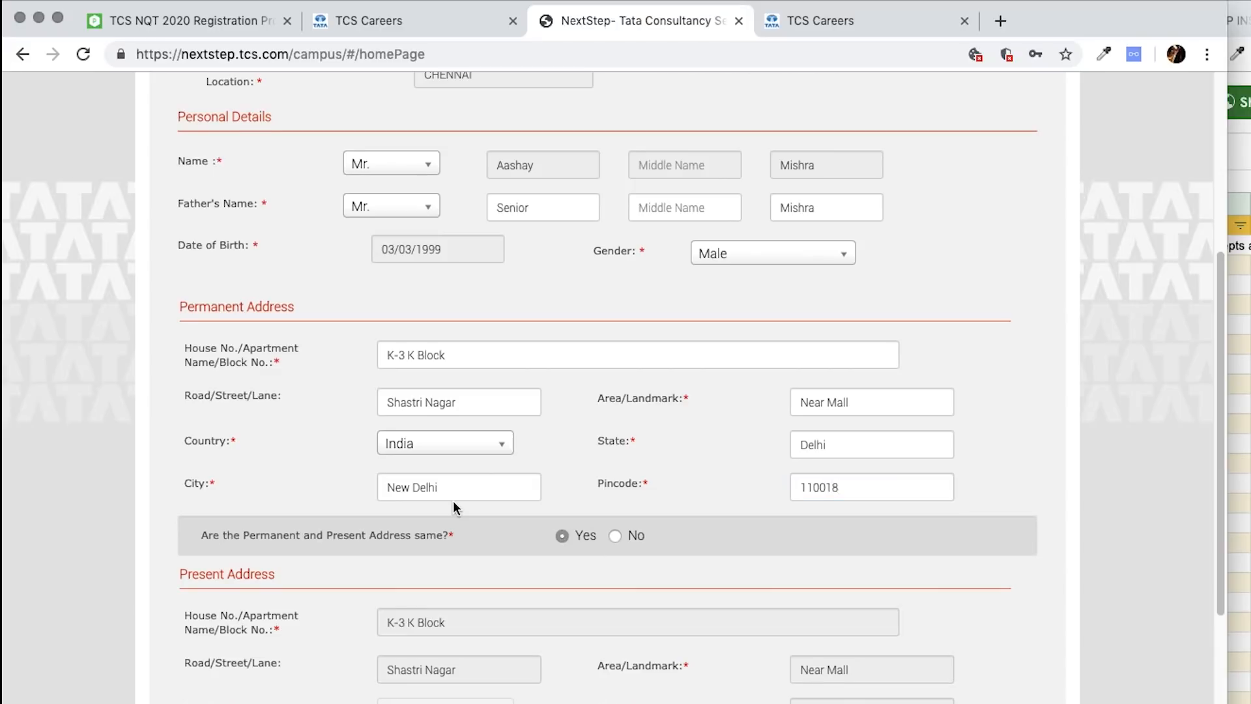
pyautogui.scroll(-4, 452, 500)
pyautogui.click(615, 281)
pyautogui.click(488, 386)
pyautogui.click(582, 282)
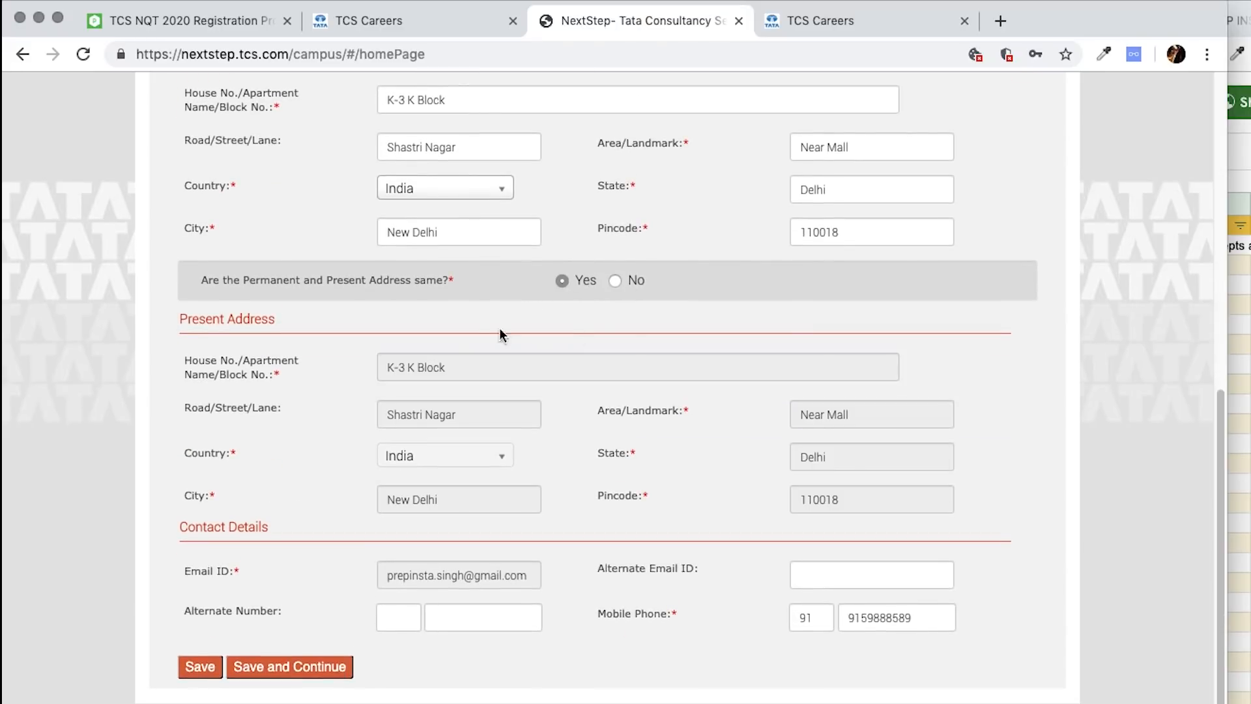
# - Add an alternate e-mail address and an alternate phone number
pyautogui.click(877, 576)
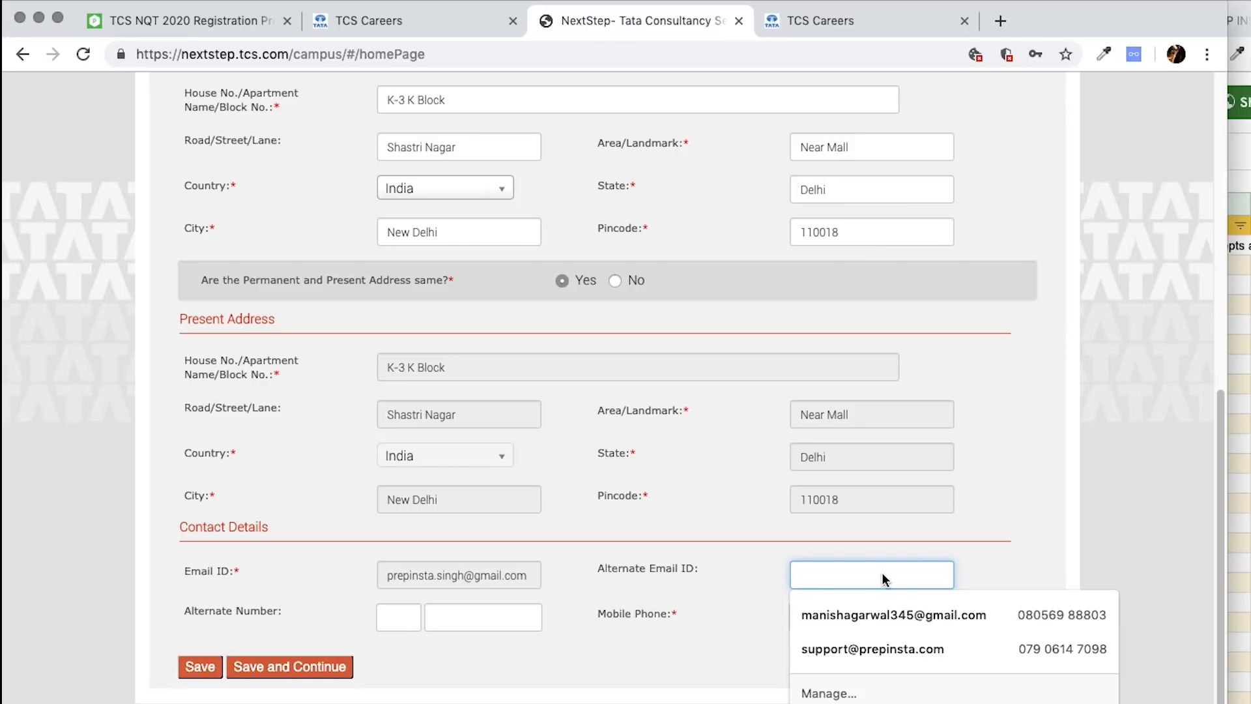
pyautogui.click(400, 620)
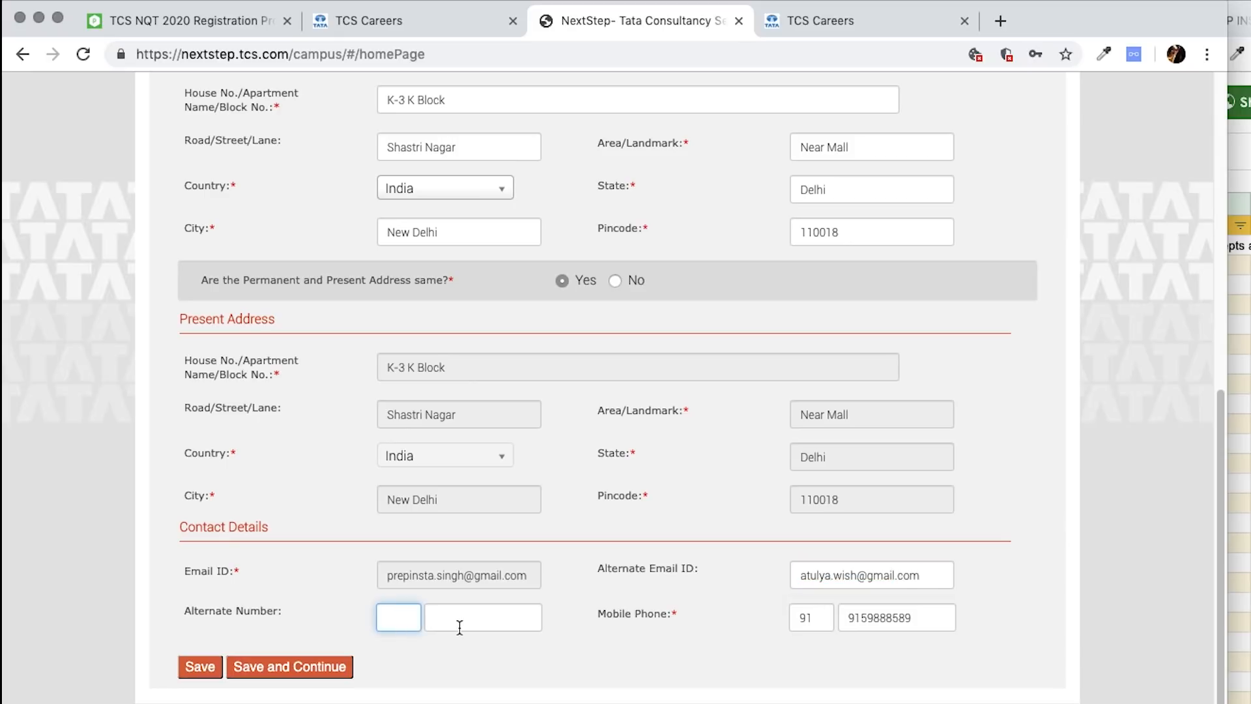
pyautogui.click(502, 627)
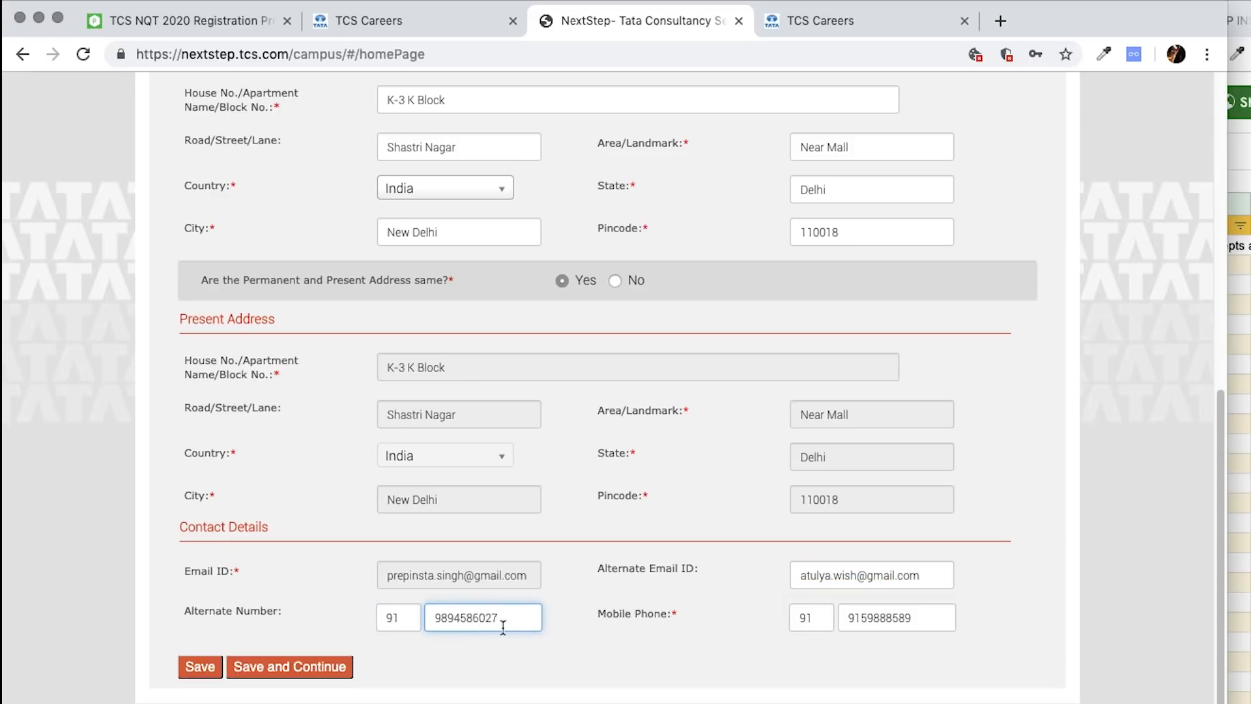
# - Save and continue to the Academic and Work Experience Details instructions
pyautogui.doubleClick(854, 624)
pyautogui.scroll(9, 685, 458)
pyautogui.scroll(-9, 508, 378)
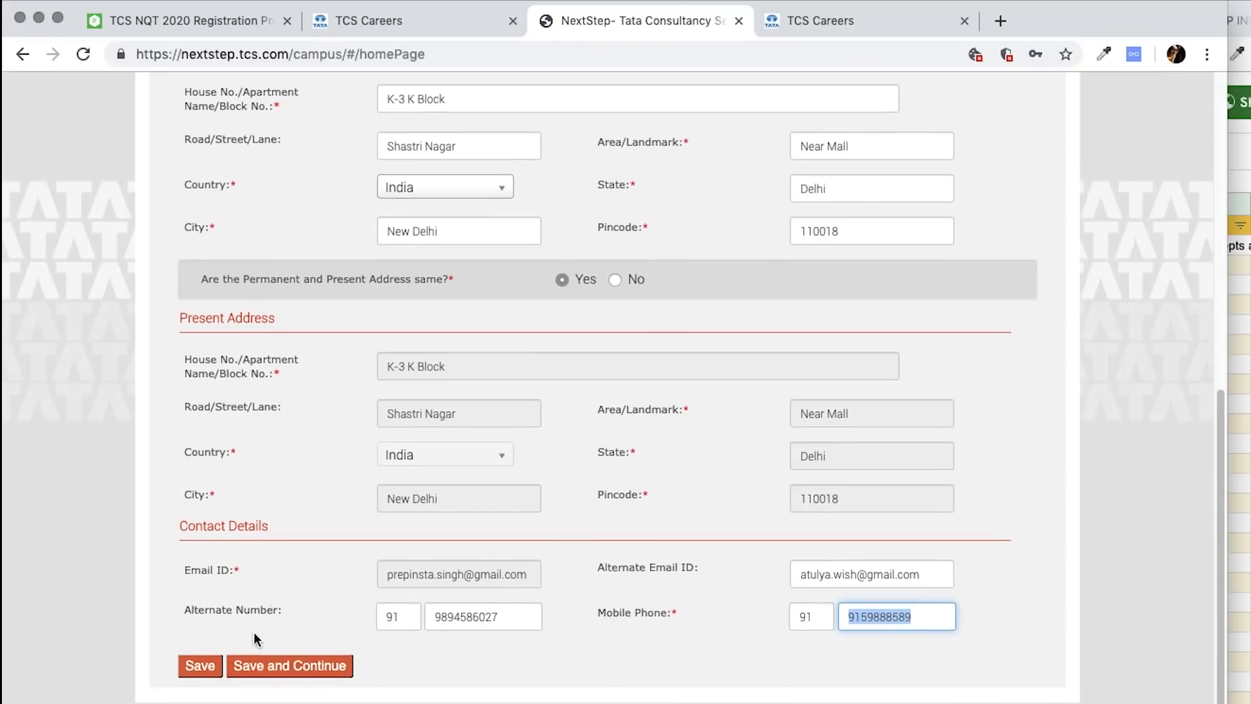
pyautogui.click(237, 667)
pyautogui.moveTo(409, 240); pyautogui.dragTo(775, 334)
pyautogui.moveTo(929, 348); pyautogui.dragTo(388, 197)
pyautogui.click(248, 104)
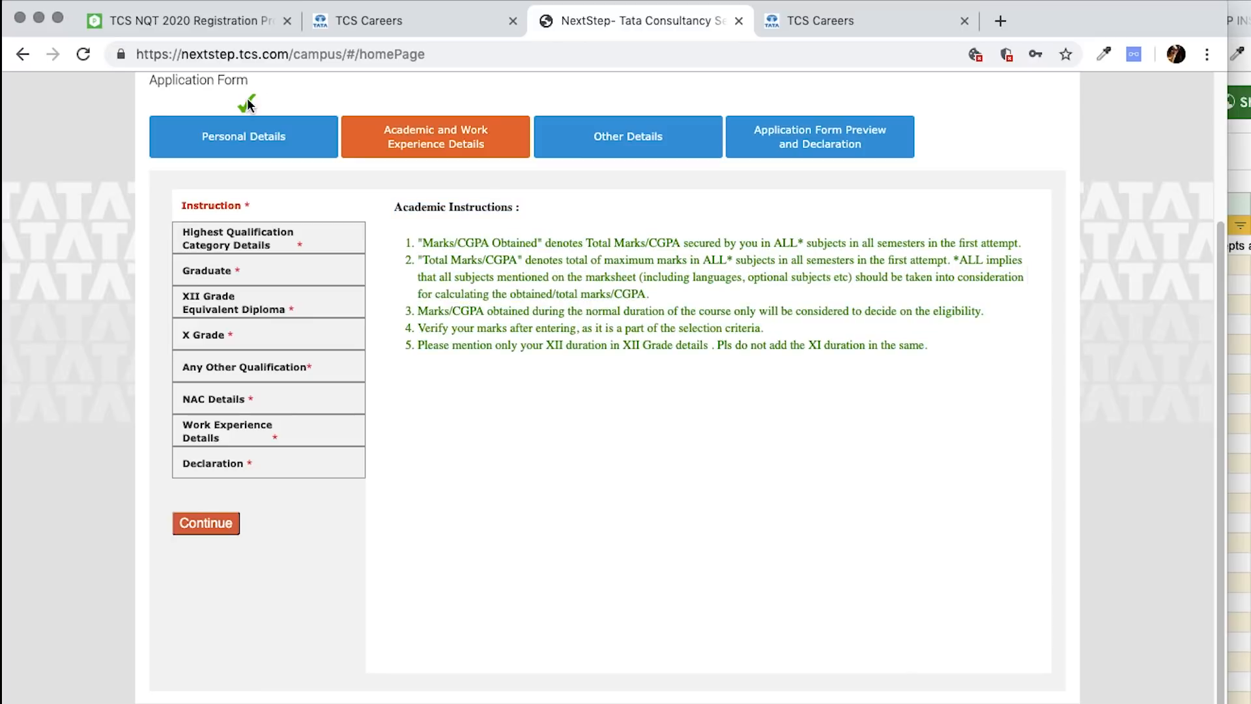
# - Check the Vellore Institute Of Technology, BACHELOR OF TECHNOLOGY, 2020 qualification, then open the Graduate section
pyautogui.moveTo(292, 90); pyautogui.dragTo(393, 137)
pyautogui.moveTo(150, 80); pyautogui.dragTo(268, 111)
pyautogui.click(211, 108)
pyautogui.click(199, 230)
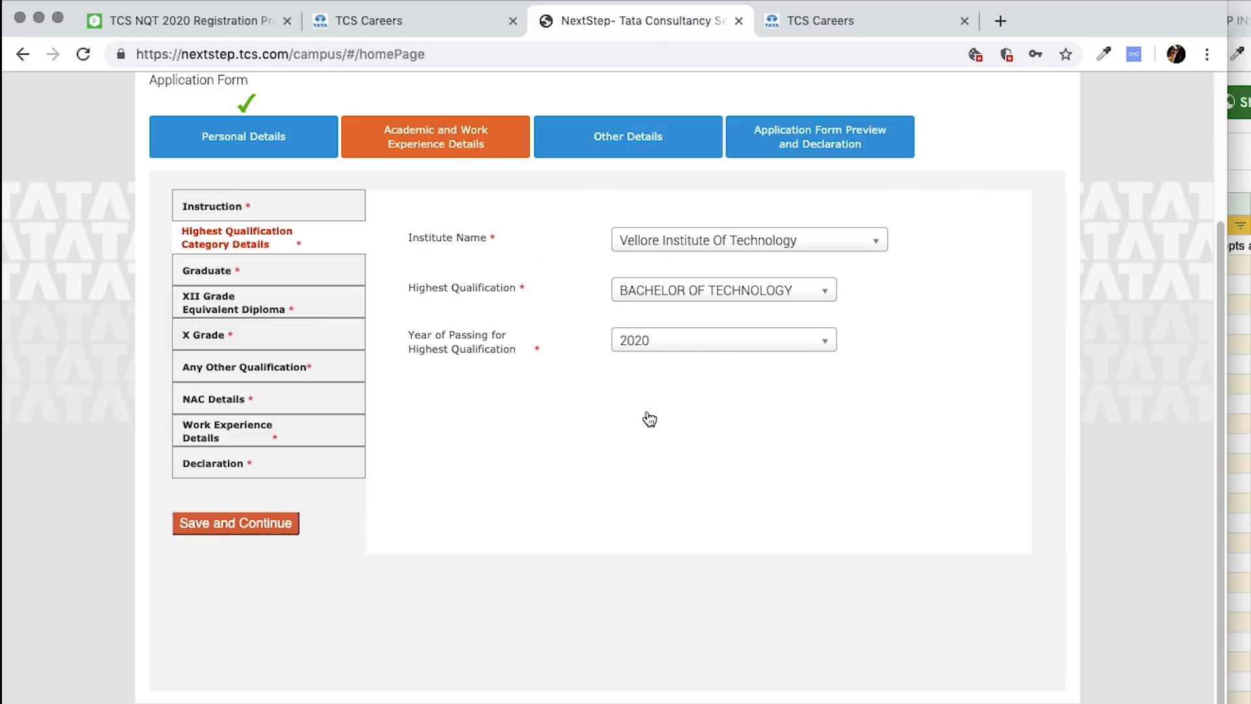
pyautogui.click(226, 272)
# - Set the graduate course duration from 31/08/2016 to 01/09/2020
pyautogui.click(670, 263)
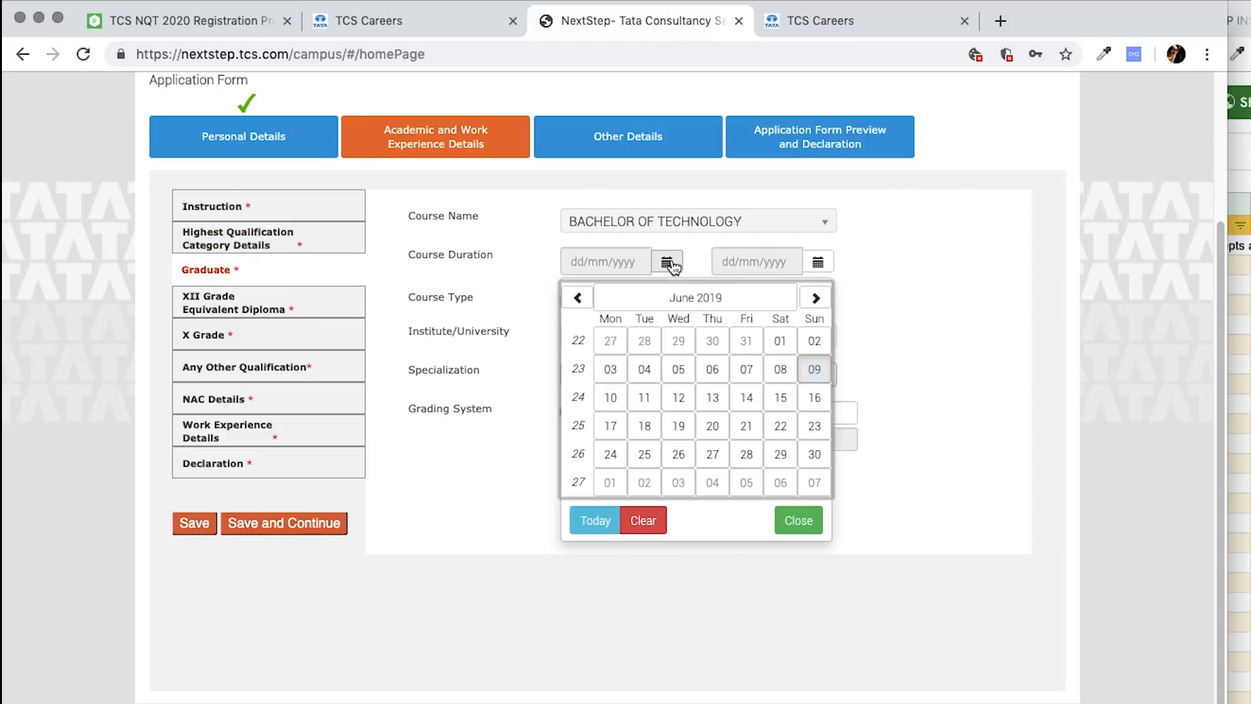
pyautogui.click(709, 301)
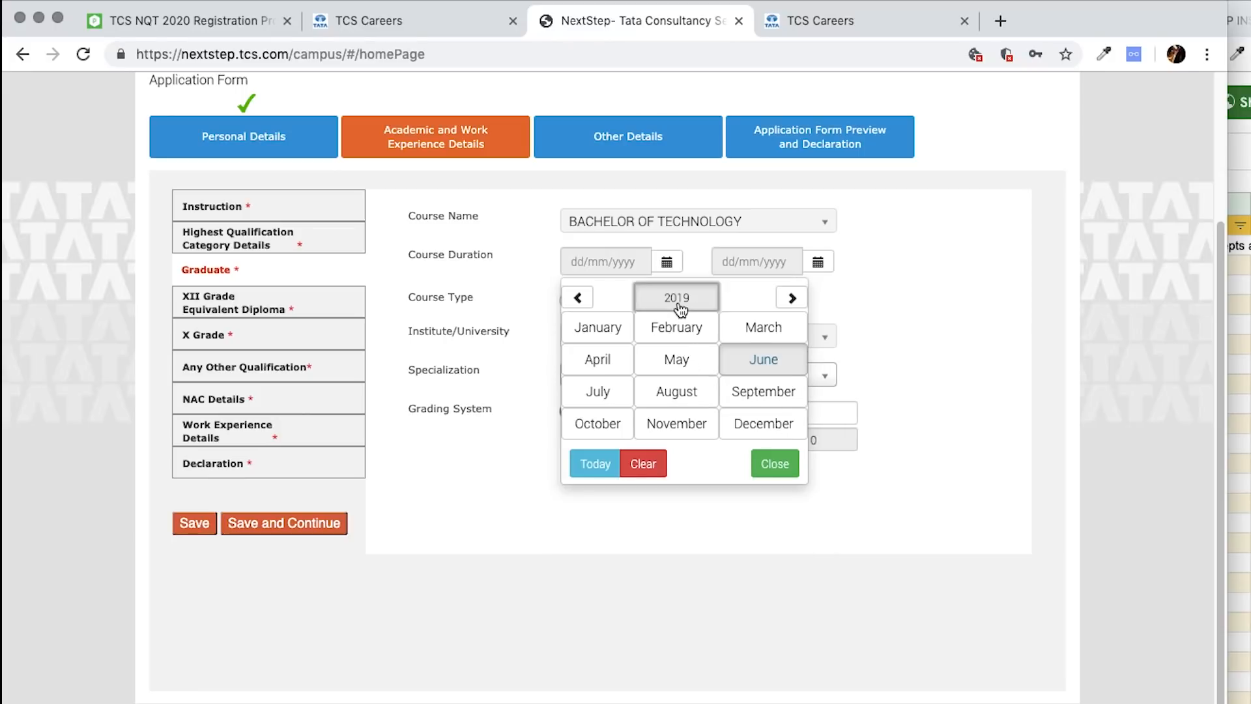
pyautogui.click(679, 305)
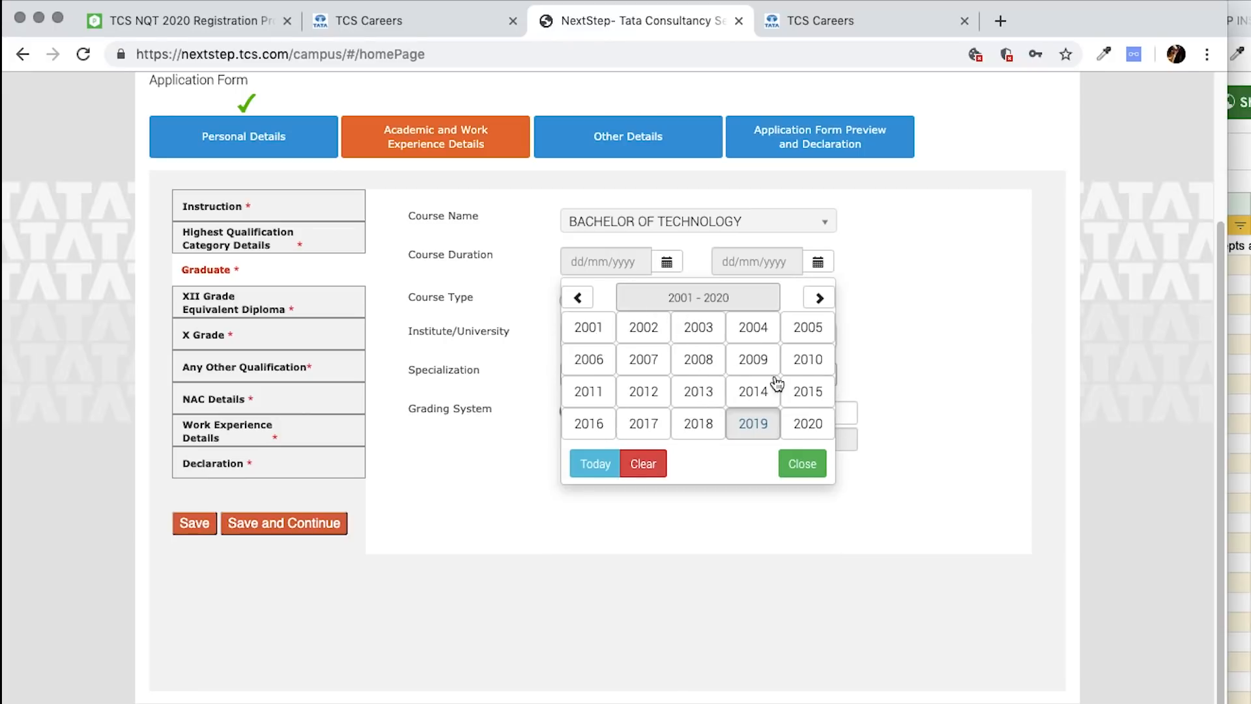
pyautogui.click(589, 424)
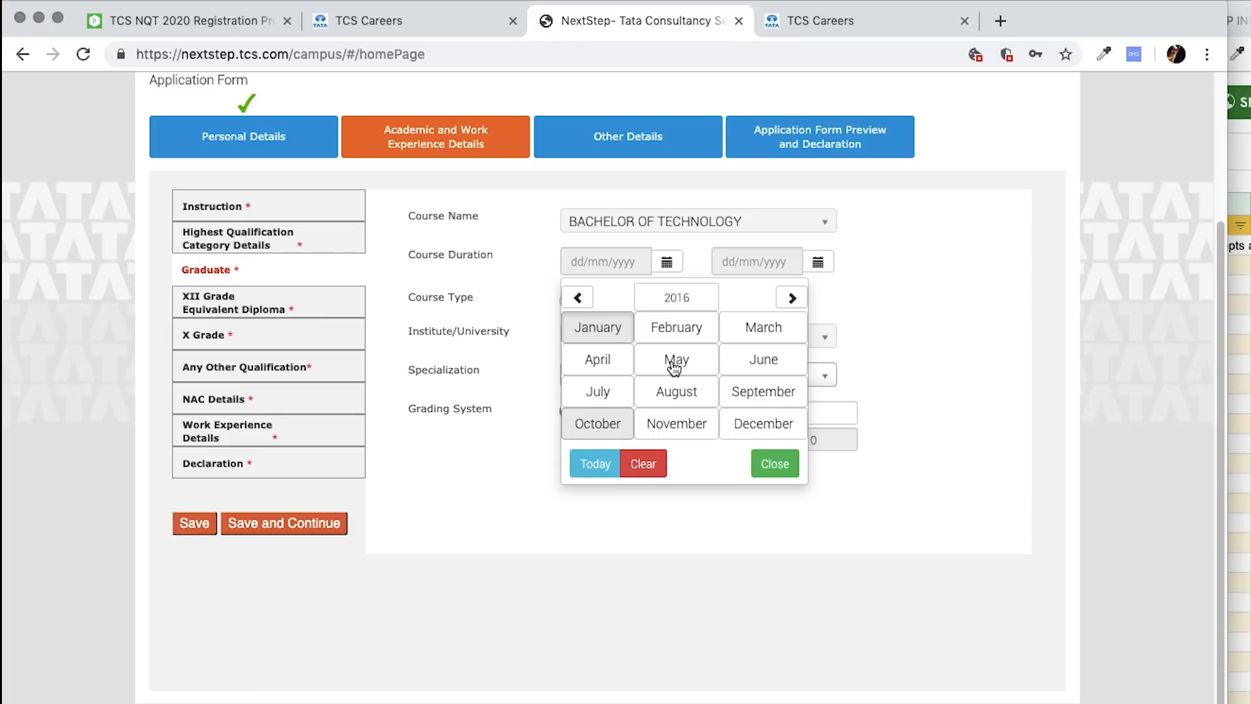
pyautogui.click(681, 398)
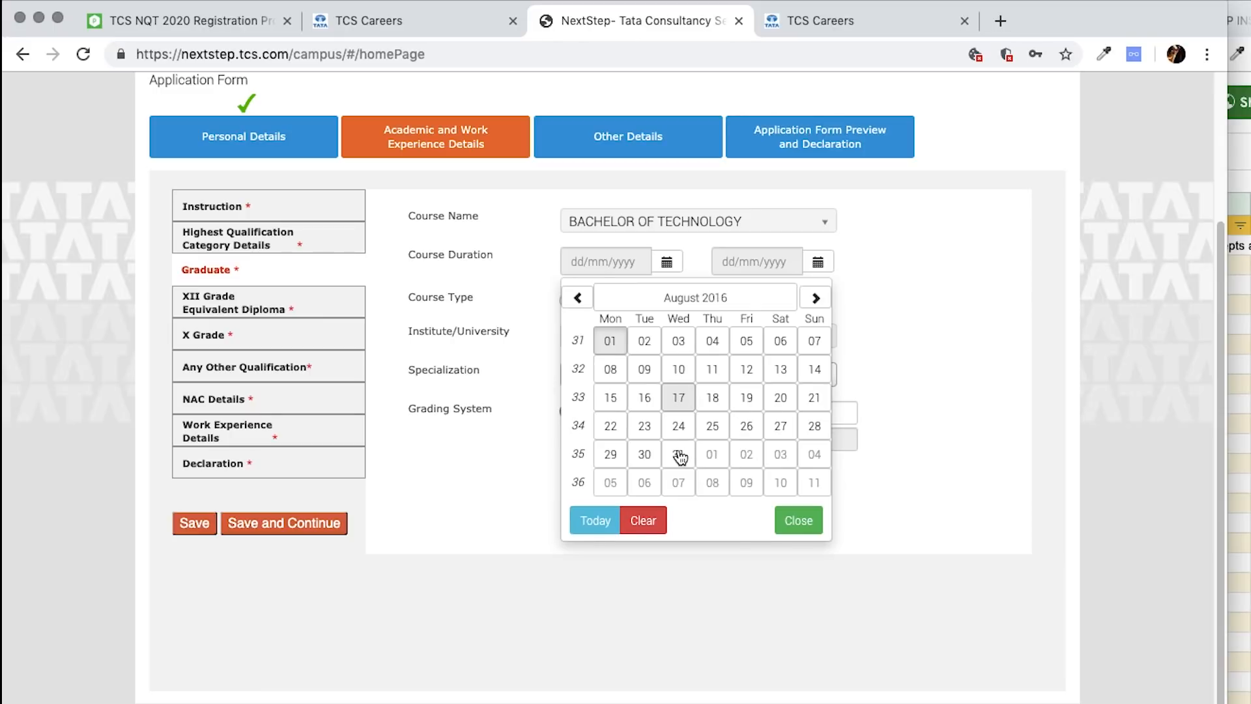
pyautogui.click(679, 454)
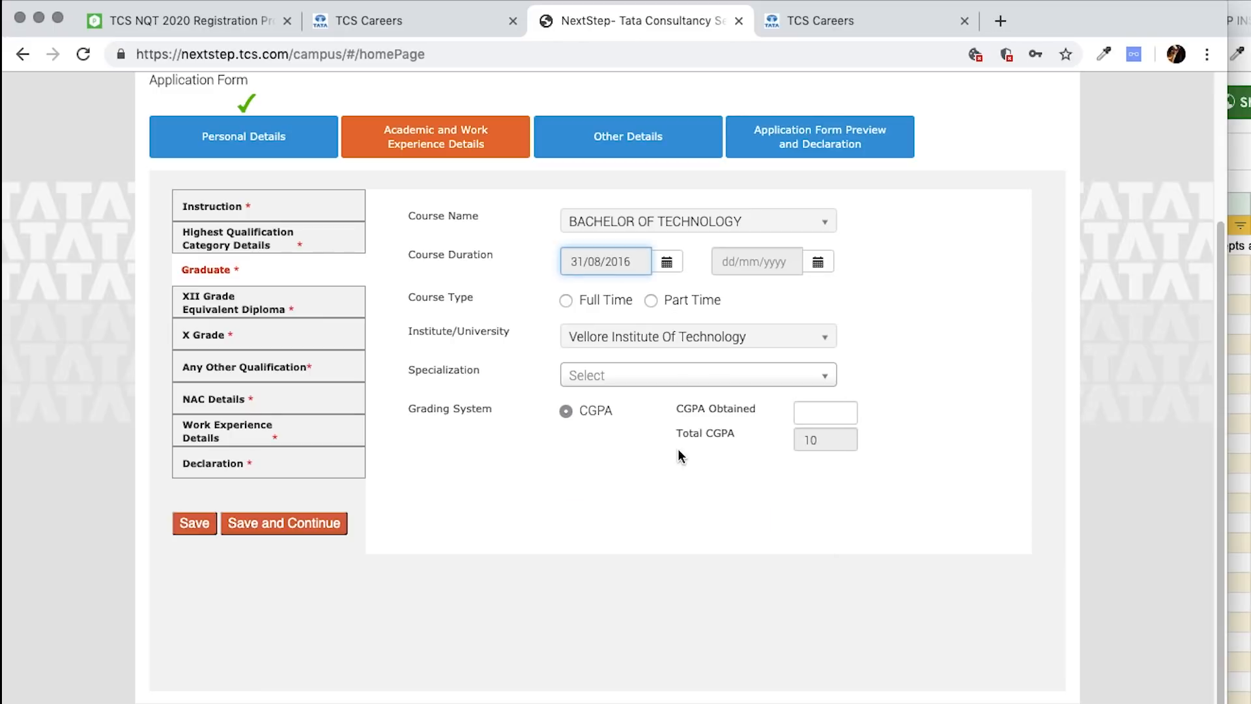
pyautogui.click(828, 262)
pyautogui.click(844, 299)
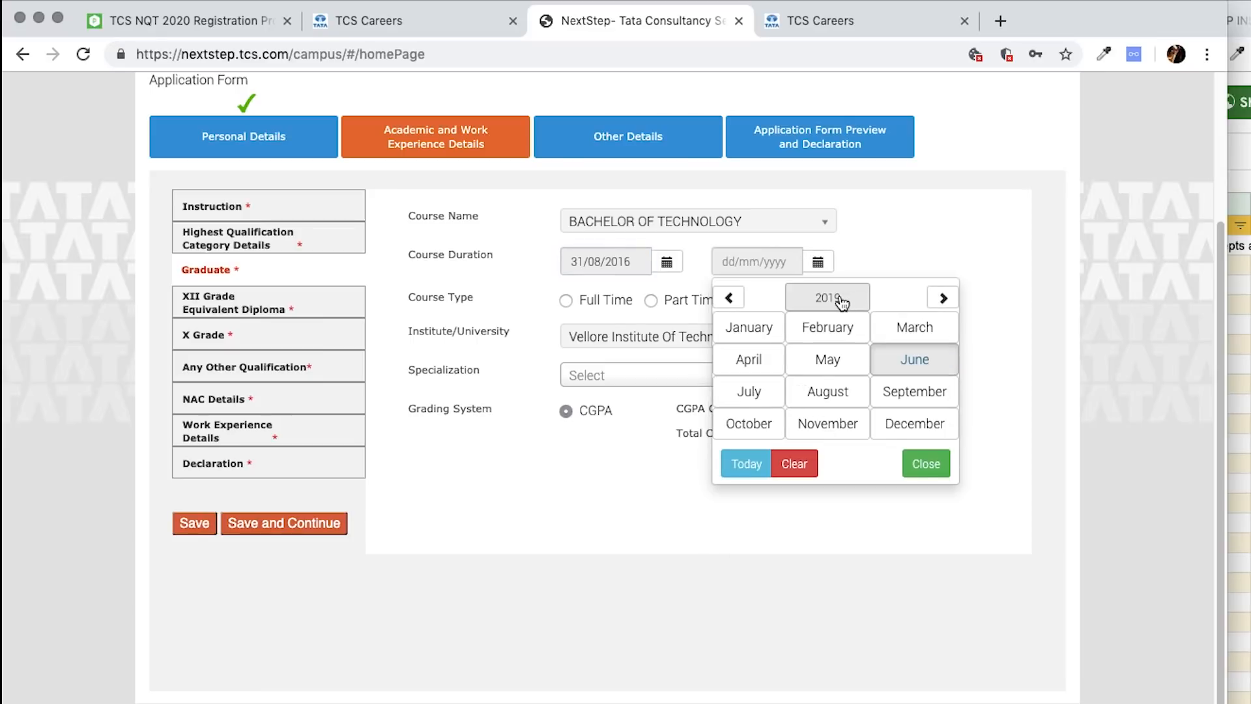
pyautogui.click(842, 301)
pyautogui.click(959, 427)
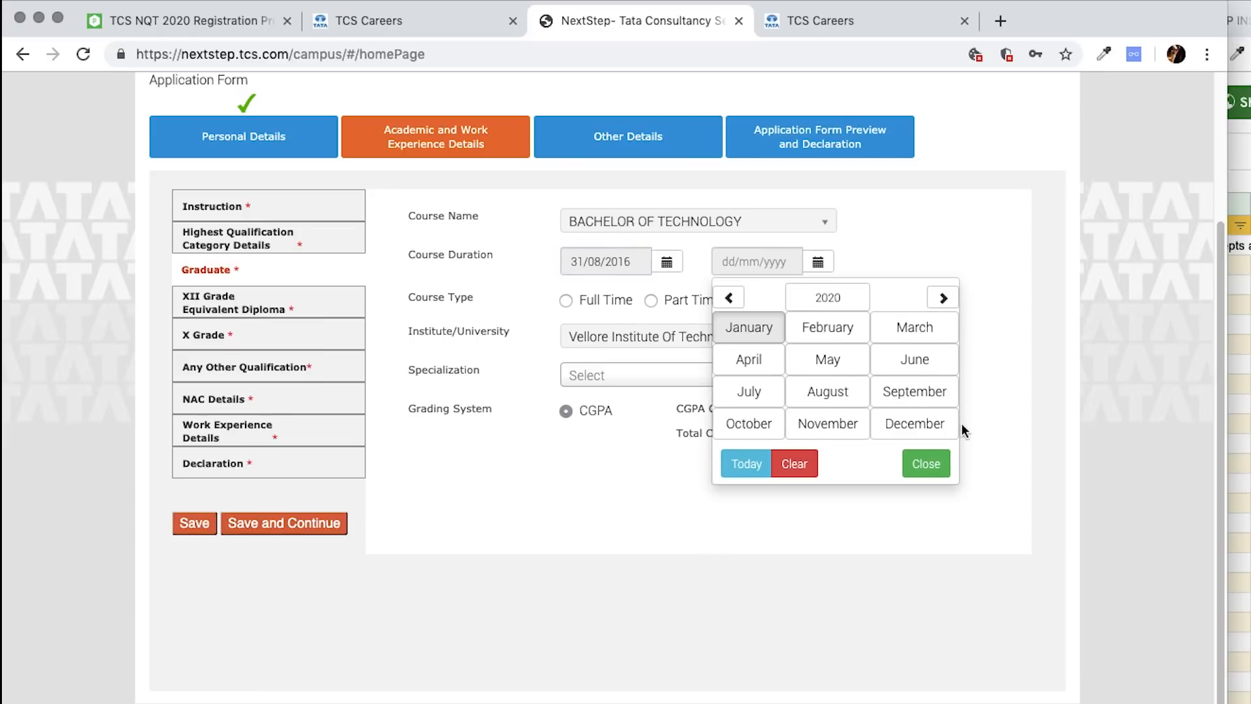
pyautogui.click(923, 394)
pyautogui.click(798, 338)
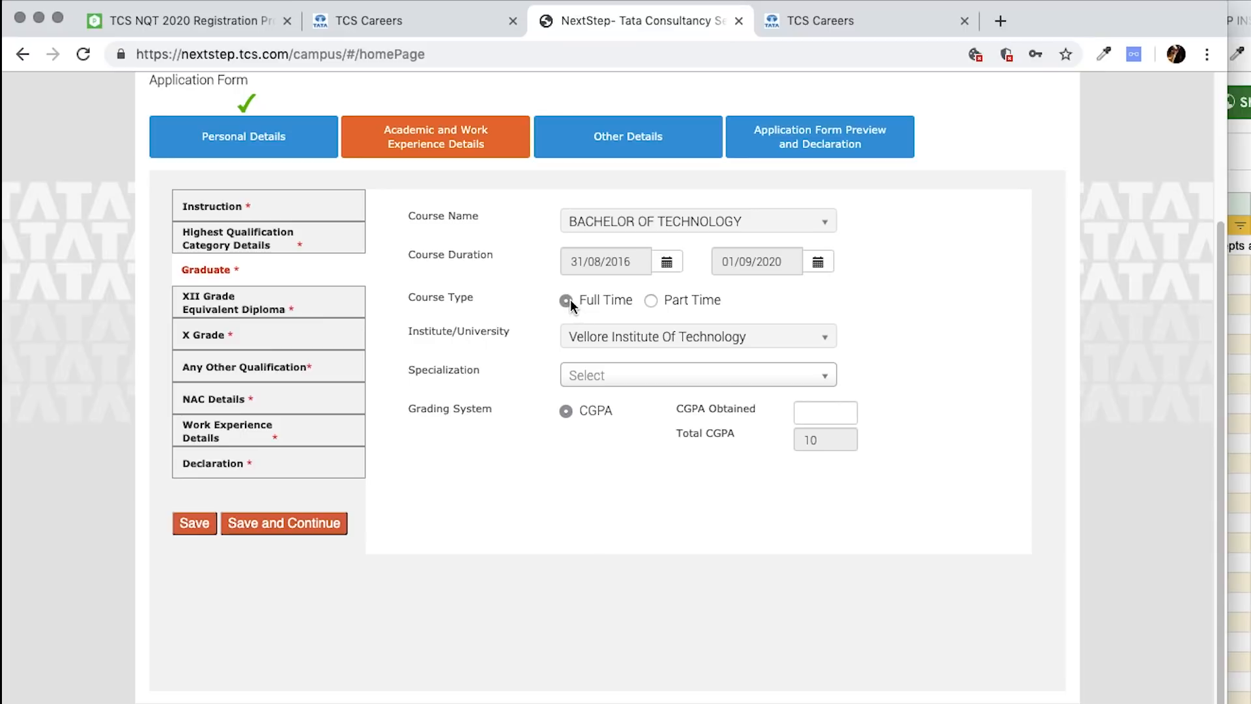
# - Choose COMPUTER SCIENCE as the graduate specialization
pyautogui.click(654, 376)
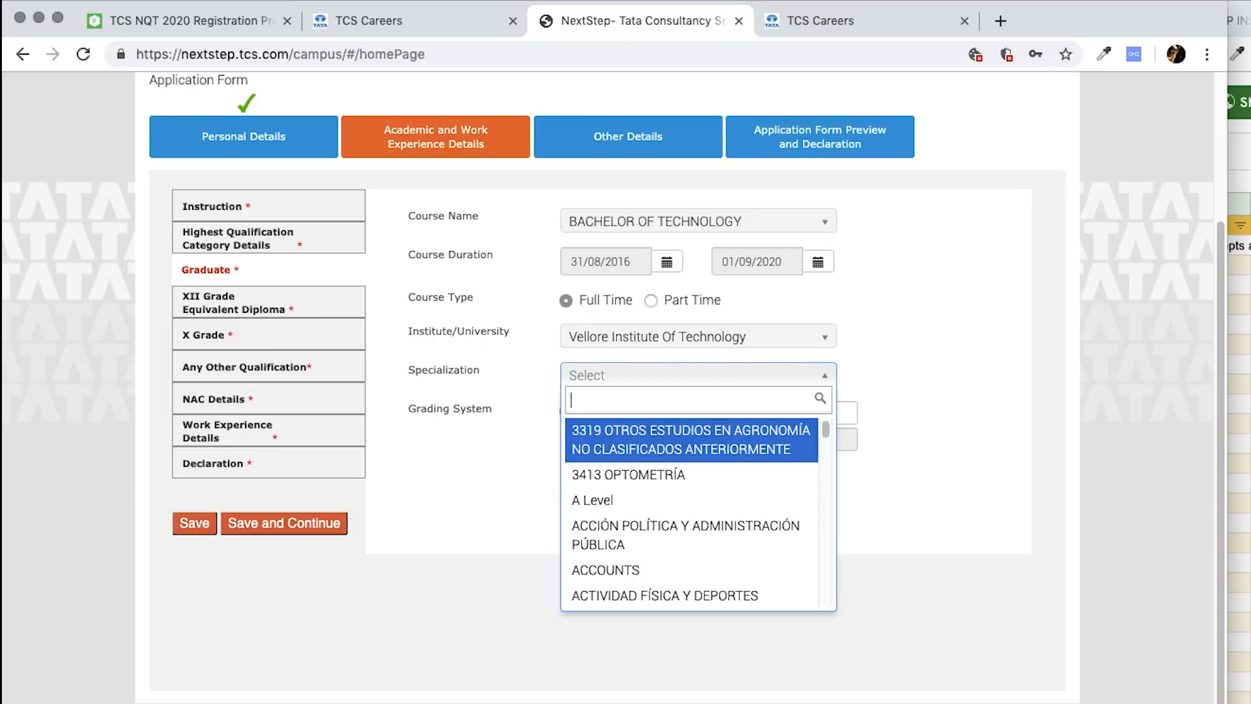
pyautogui.write('computer sci')
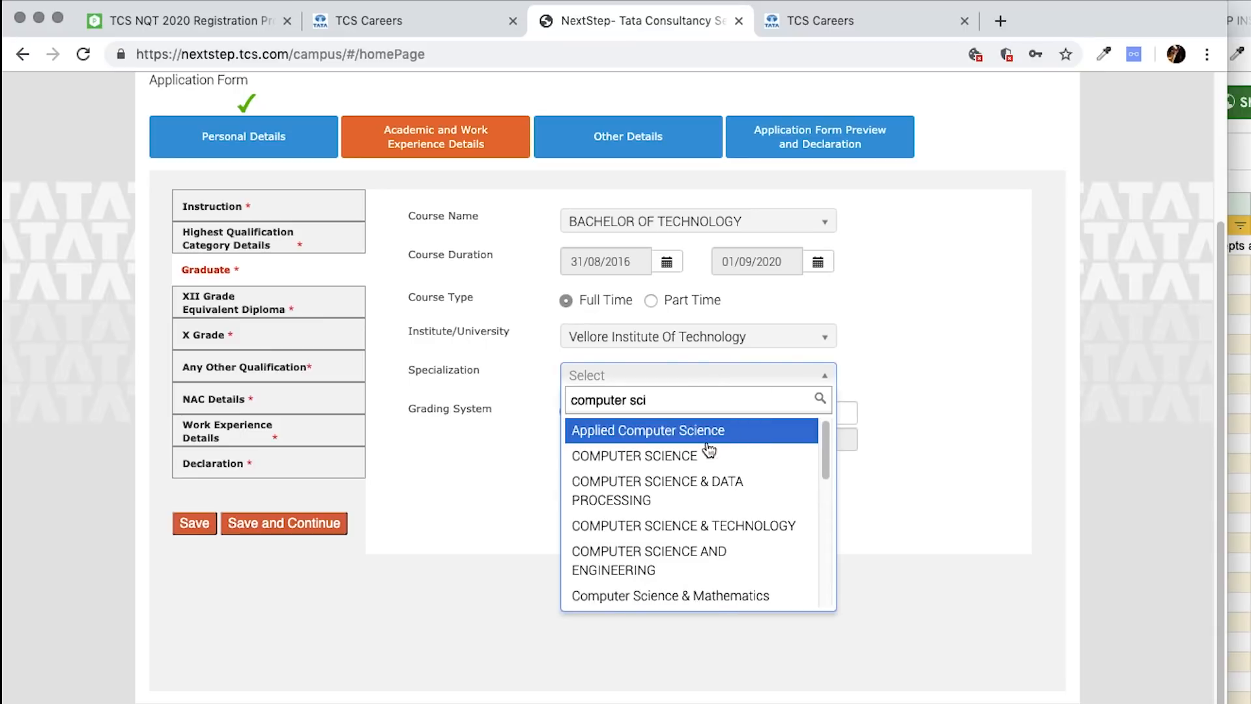
pyautogui.click(653, 457)
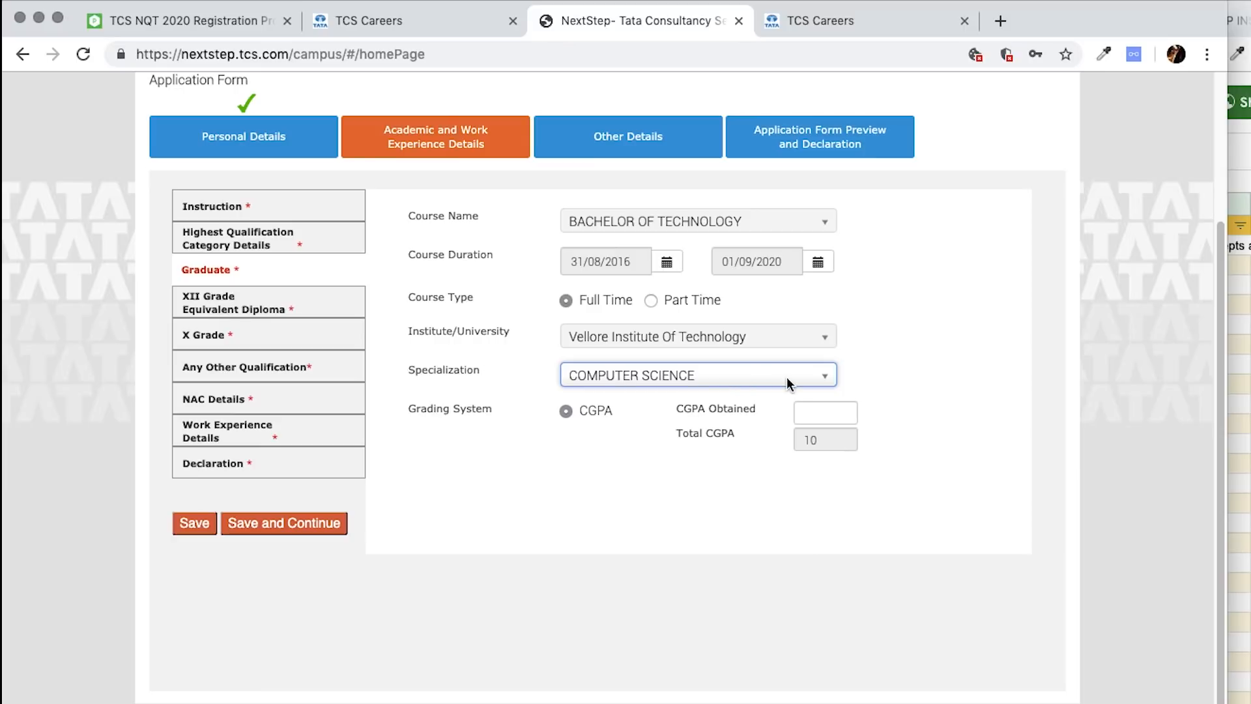
pyautogui.click(721, 383)
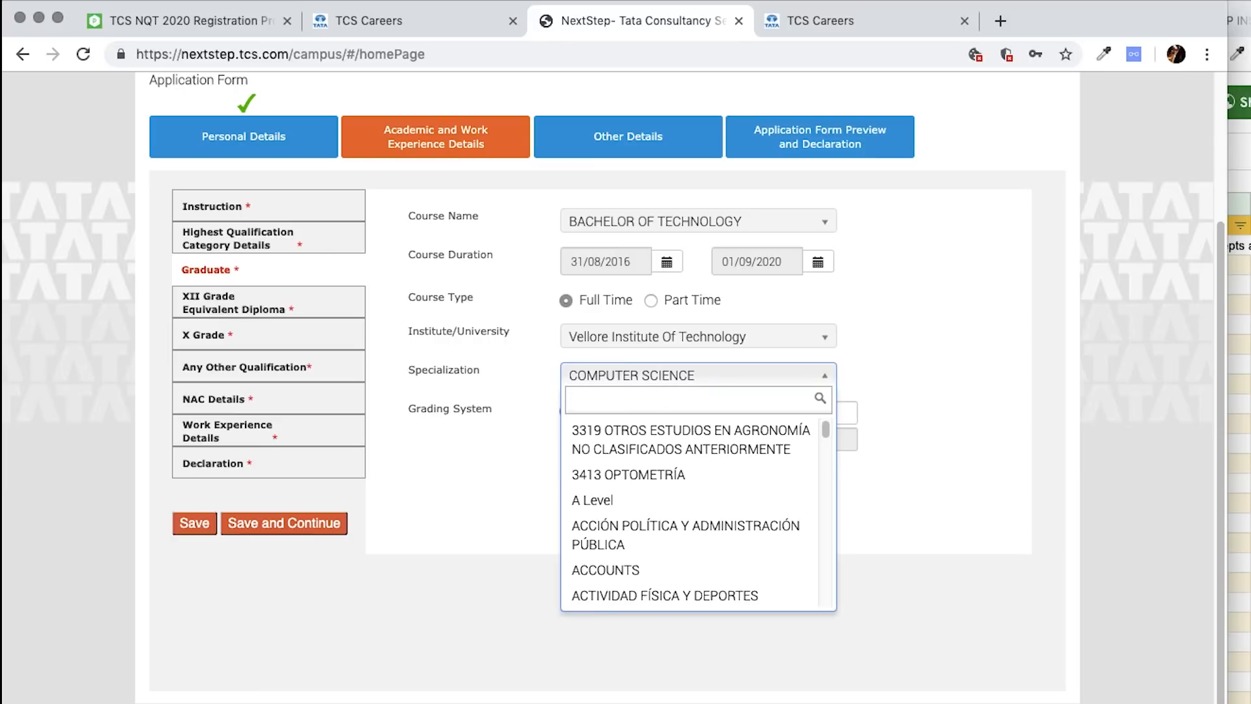
pyautogui.write('mechanic')
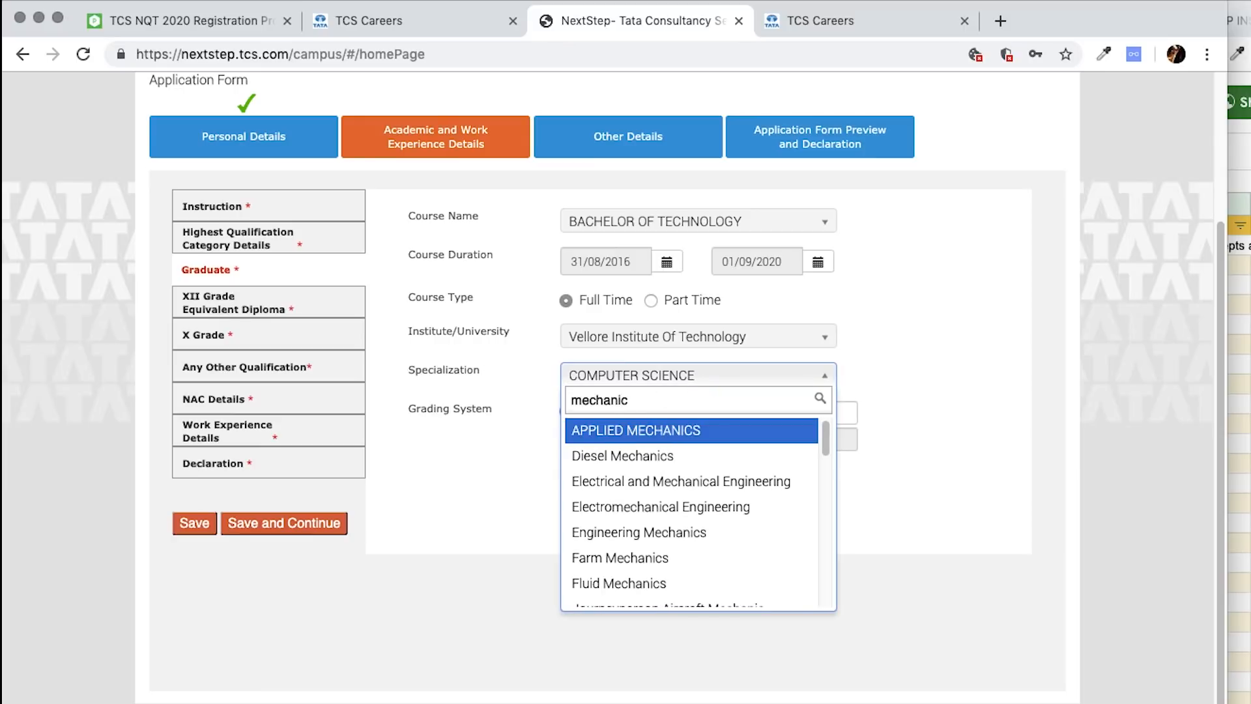
pyautogui.write('al')
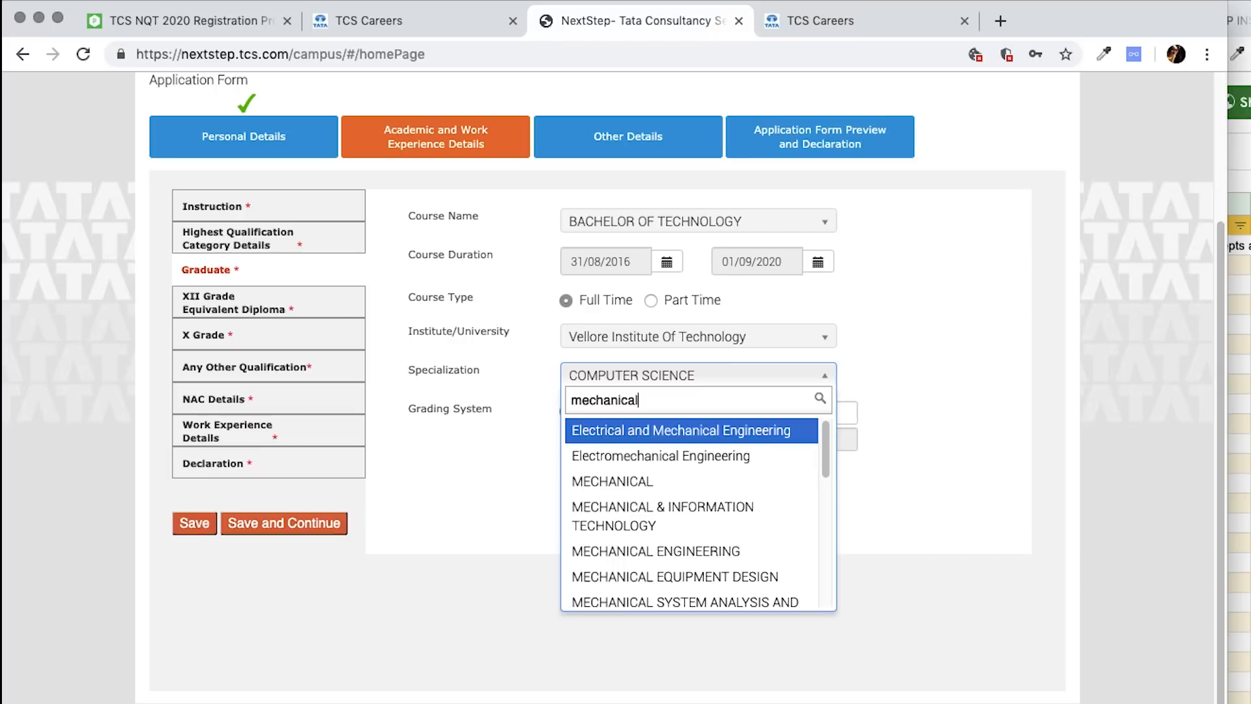
pyautogui.doubleClick(693, 402)
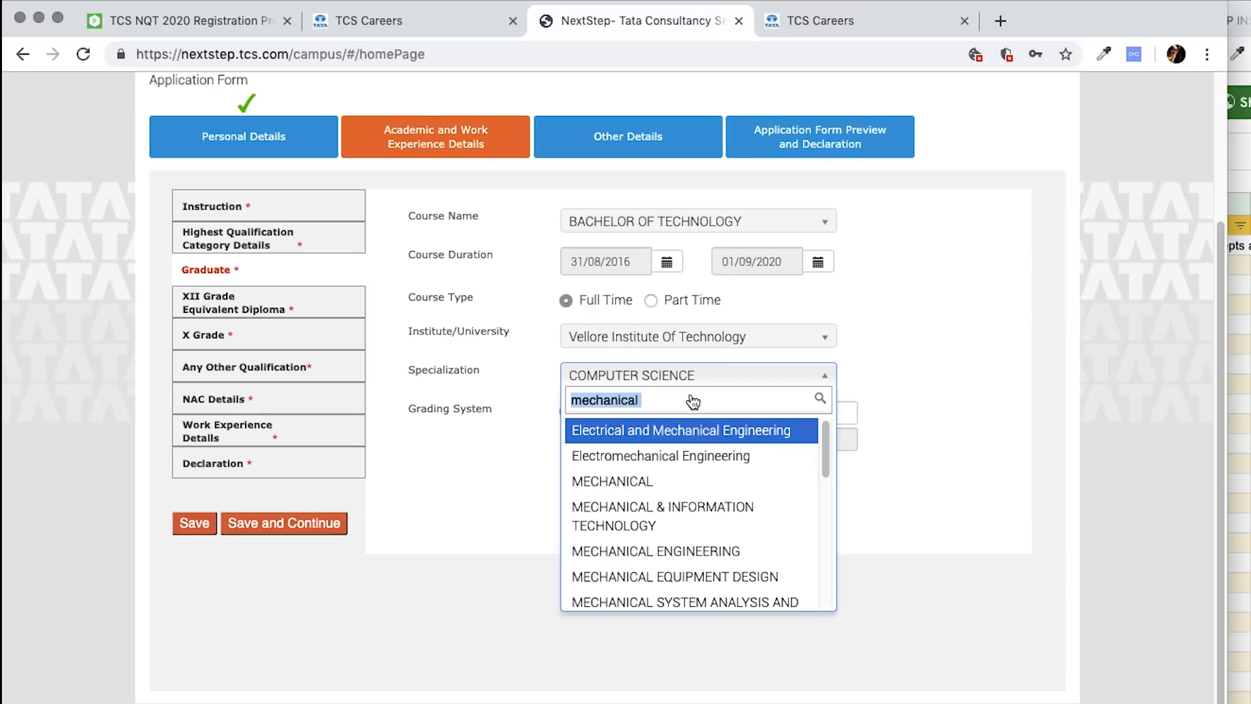
pyautogui.click(987, 367)
# - Confirm the CGPA obtained to see its equivalent percentage
pyautogui.click(811, 418)
pyautogui.click(937, 432)
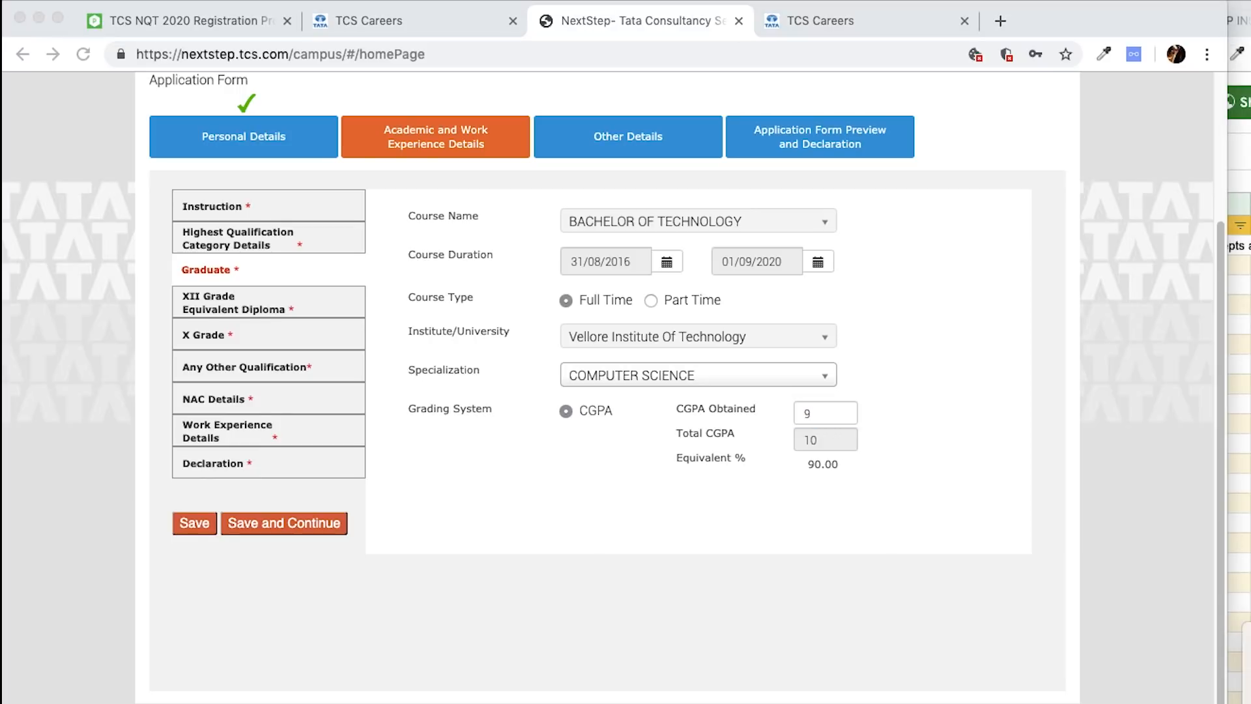
pyautogui.moveTo(774, 386); pyautogui.dragTo(831, 378)
pyautogui.moveTo(919, 451); pyautogui.dragTo(1025, 336)
pyautogui.moveTo(907, 339); pyautogui.dragTo(1041, 465)
pyautogui.moveTo(887, 499); pyautogui.dragTo(1012, 472)
pyautogui.moveTo(890, 521); pyautogui.dragTo(1000, 503)
pyautogui.moveTo(506, 565)
pyautogui.mouseDown()
pyautogui.moveTo(500, 610)
pyautogui.moveTo(522, 562)
pyautogui.mouseUp()
pyautogui.moveTo(541, 586); pyautogui.dragTo(565, 600)
pyautogui.moveTo(567, 598); pyautogui.dragTo(576, 612)
pyautogui.moveTo(565, 564); pyautogui.dragTo(568, 567)
pyautogui.moveTo(490, 632); pyautogui.dragTo(605, 621)
pyautogui.moveTo(486, 638); pyautogui.dragTo(611, 627)
pyautogui.press('Escape')
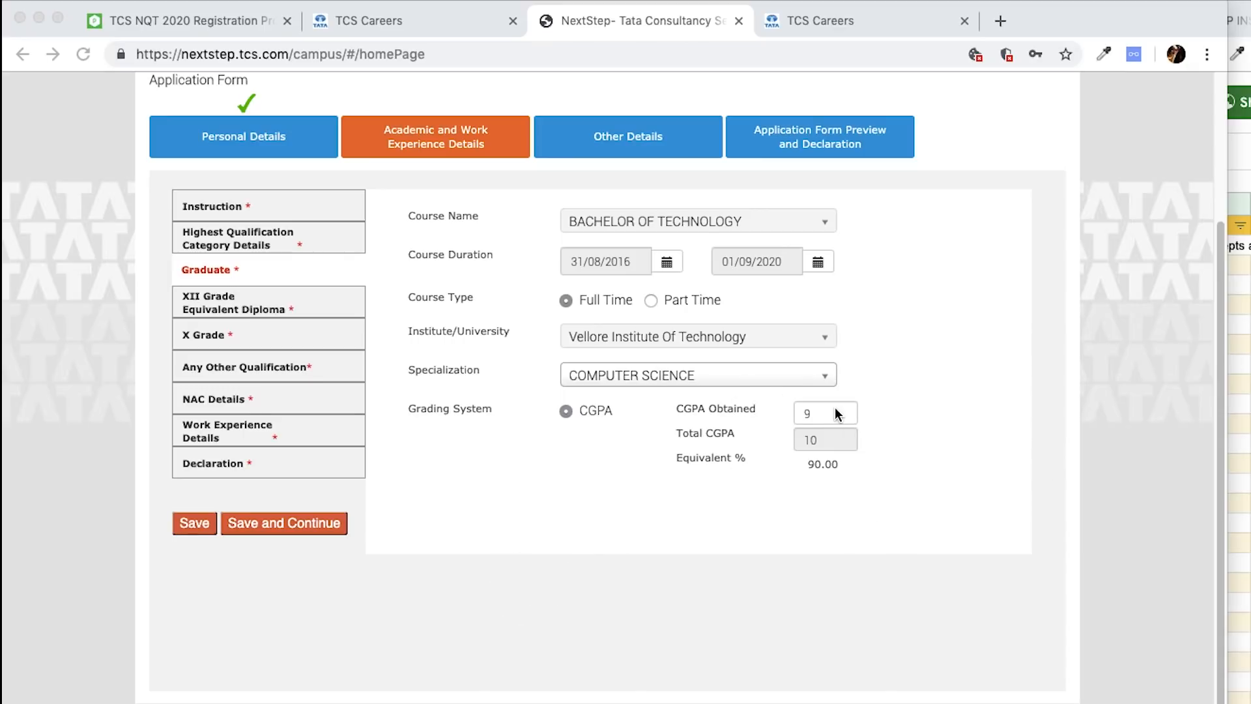
# - Correct the CGPA to 9.00 out of 10 and save the graduate details
pyautogui.click(850, 410)
pyautogui.write('.')
pyautogui.click(959, 391)
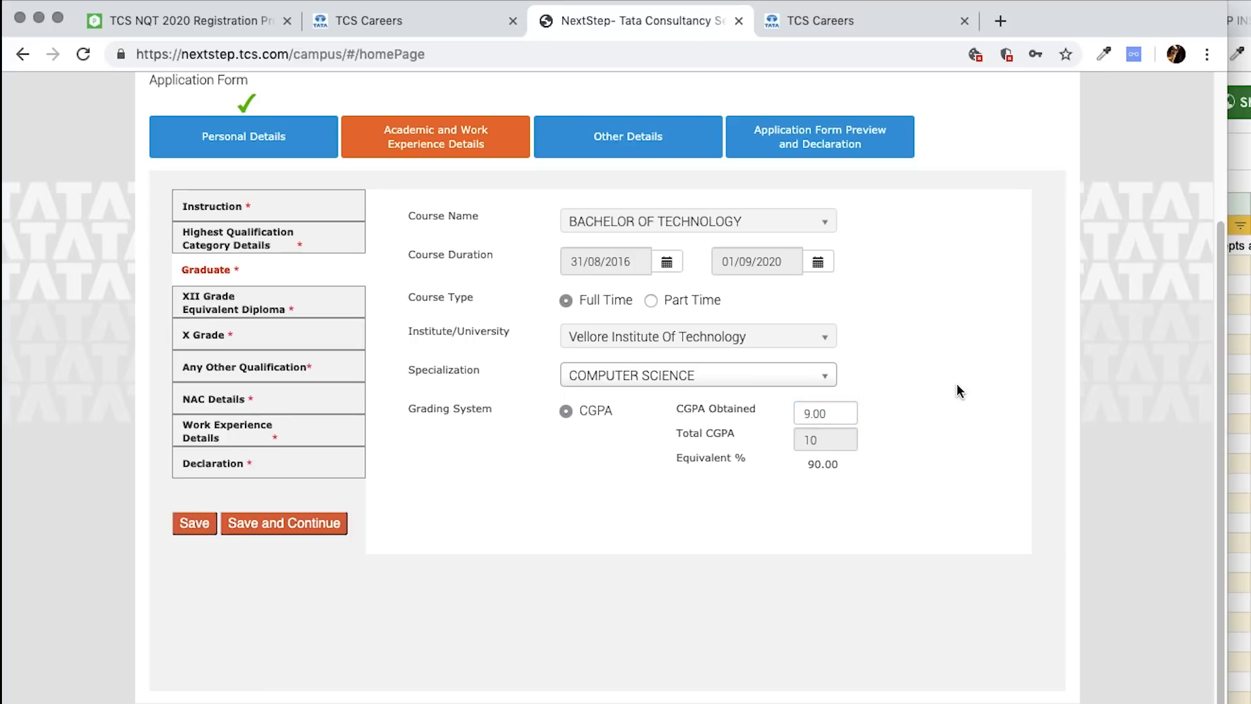
pyautogui.click(197, 526)
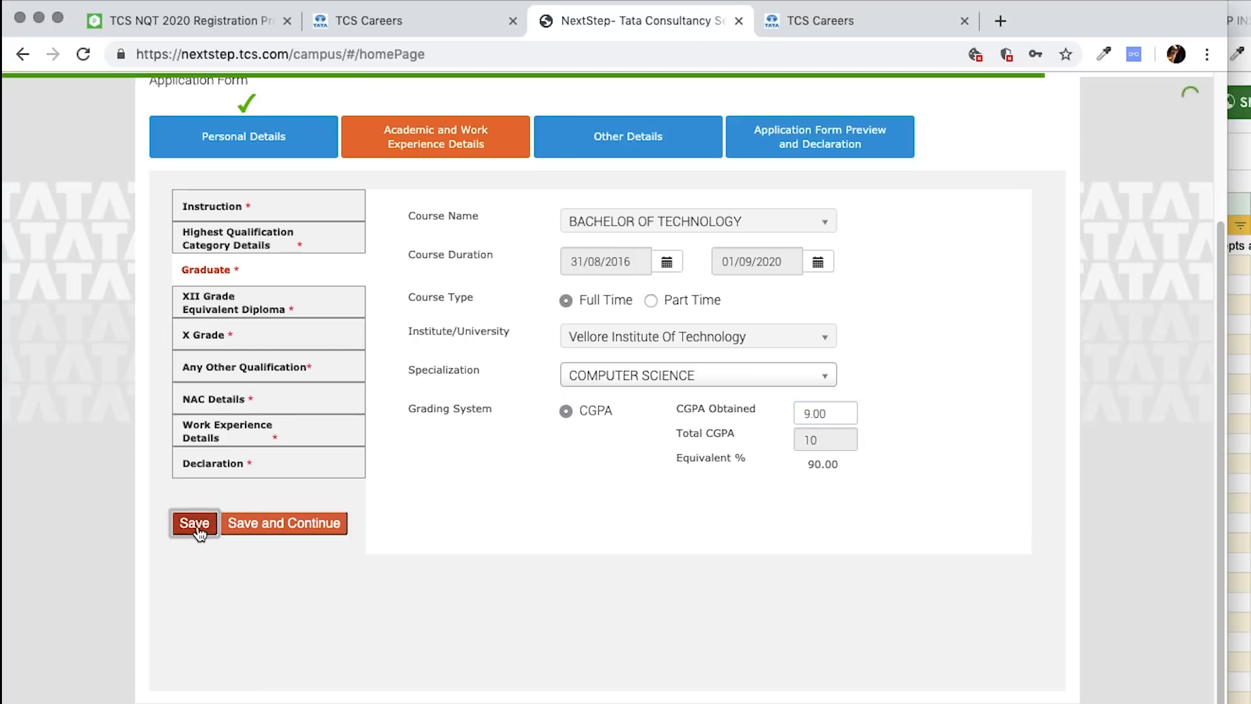
# - Choose XII Grade with specialization Science and school 'RKDPS Rk Puram'
pyautogui.click(248, 314)
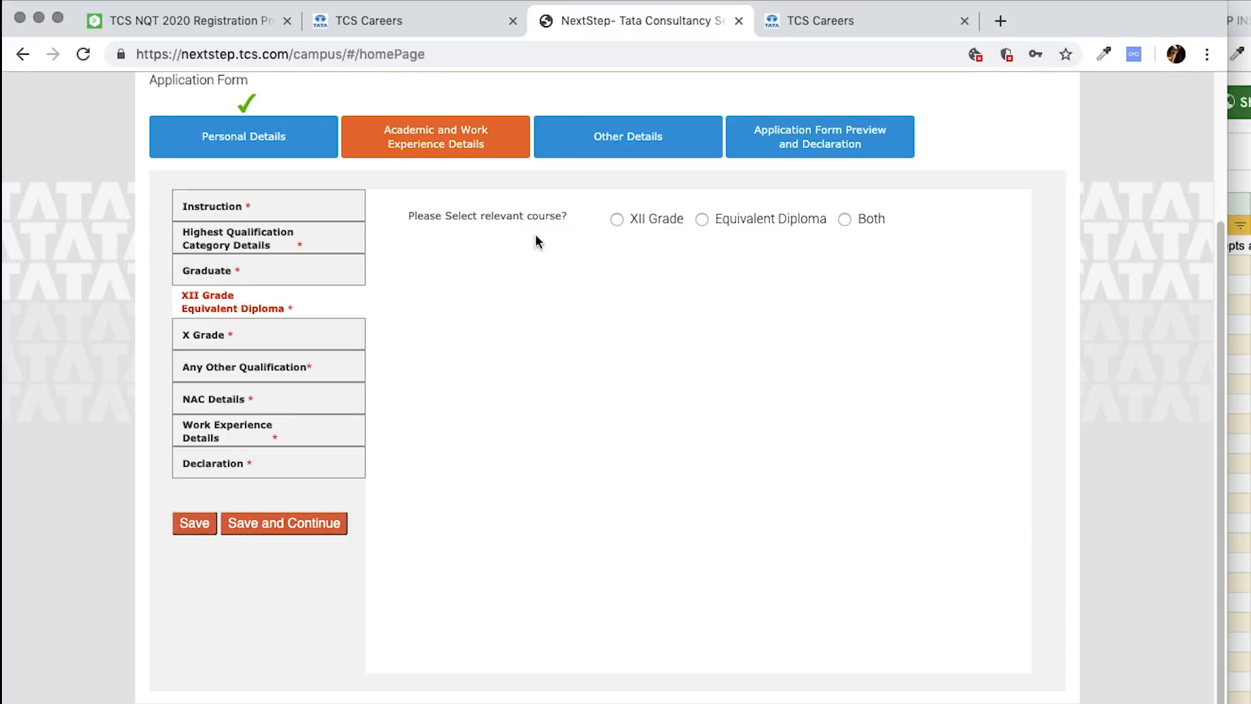
pyautogui.click(615, 219)
pyautogui.click(619, 274)
pyautogui.write('Science')
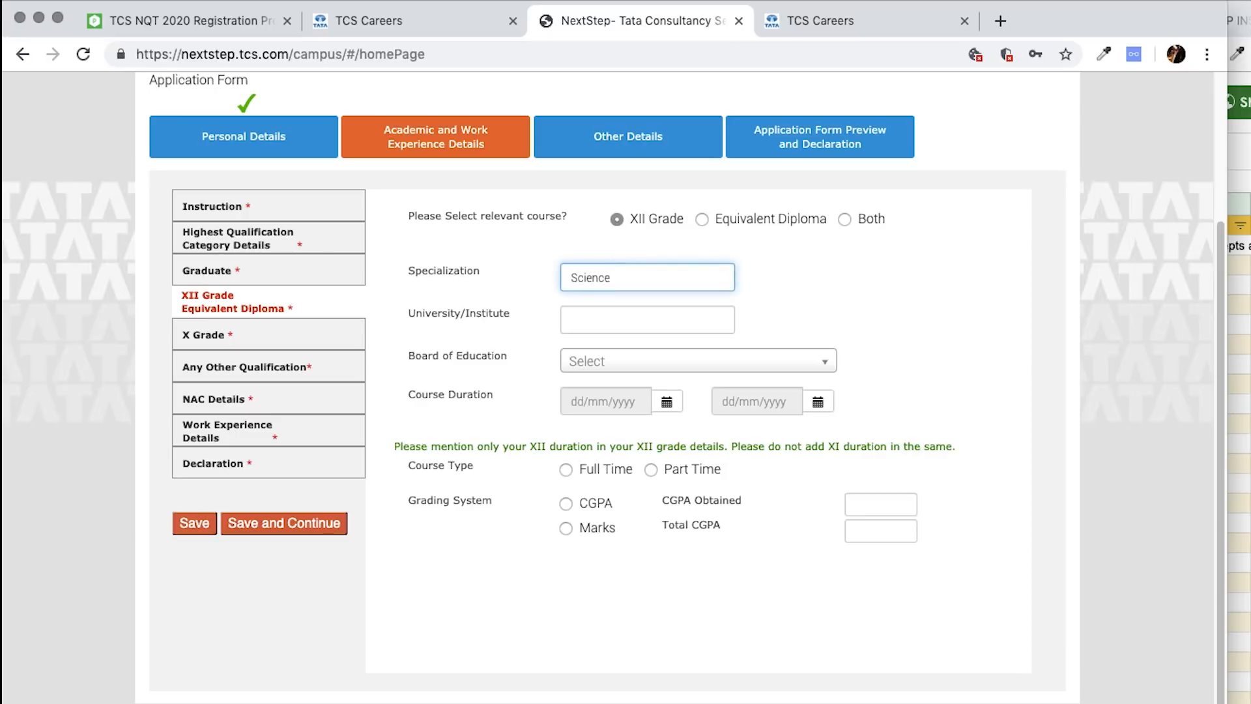
pyautogui.click(645, 319)
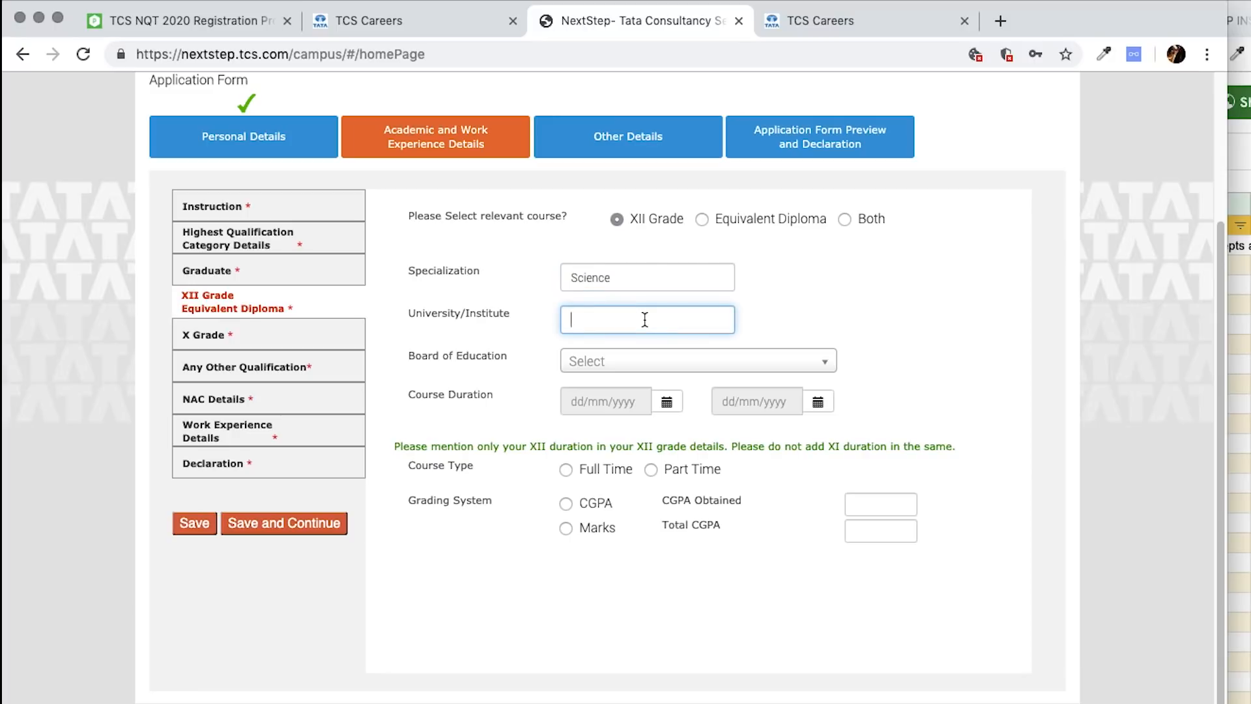
pyautogui.write('RKDPS Rk')
pyautogui.write(' Puram')
pyautogui.click(694, 362)
pyautogui.write('CBSE')
pyautogui.click(971, 296)
# - Set the XII course duration from 01/04/2015 to 12/10/2016
pyautogui.click(667, 401)
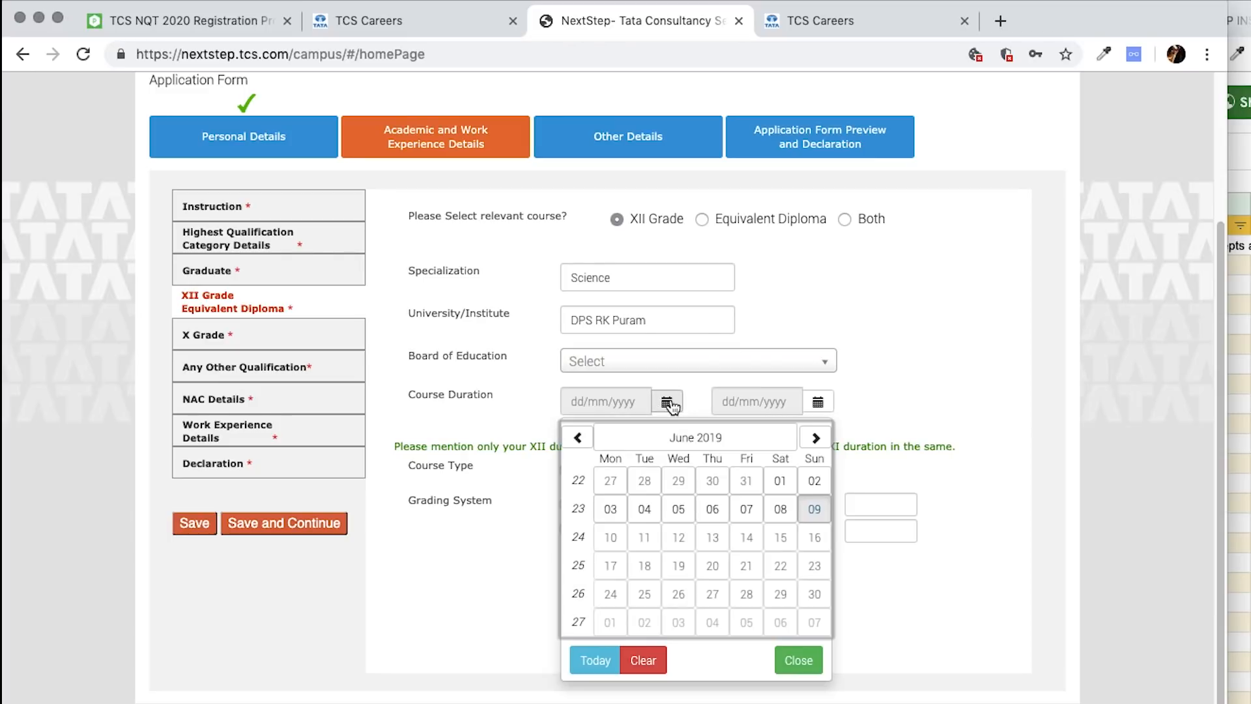
pyautogui.click(681, 438)
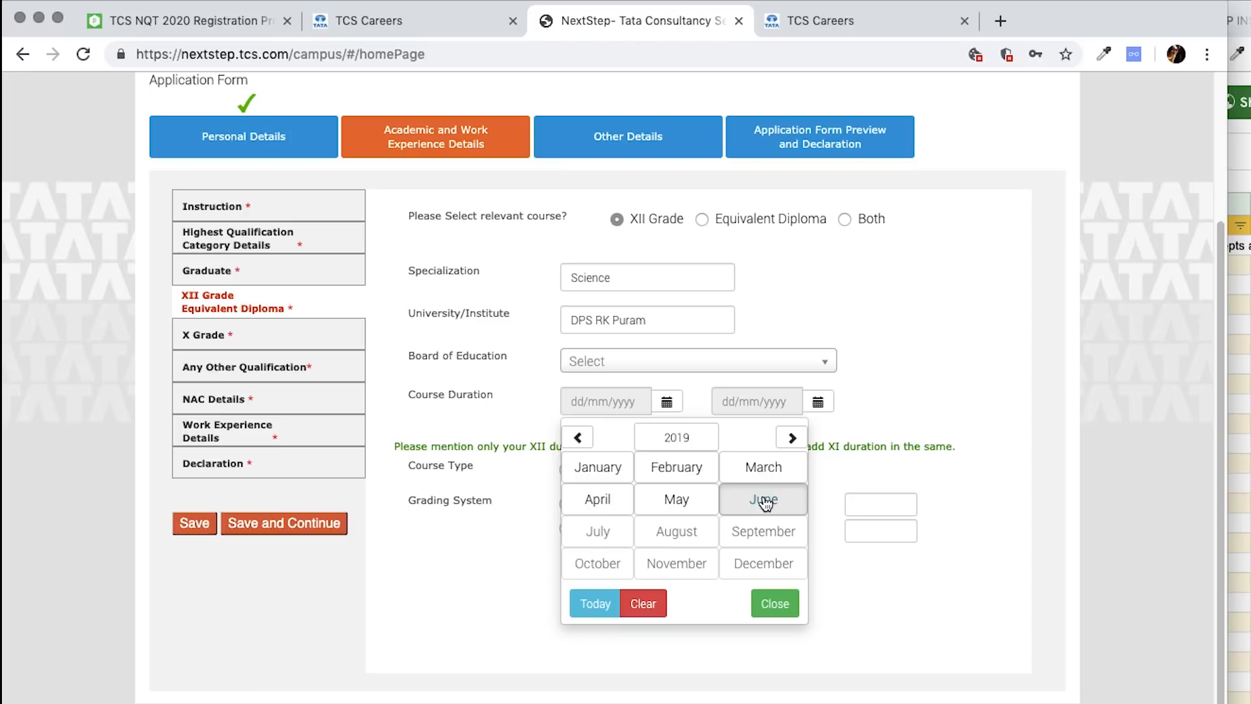
pyautogui.click(678, 438)
pyautogui.click(810, 534)
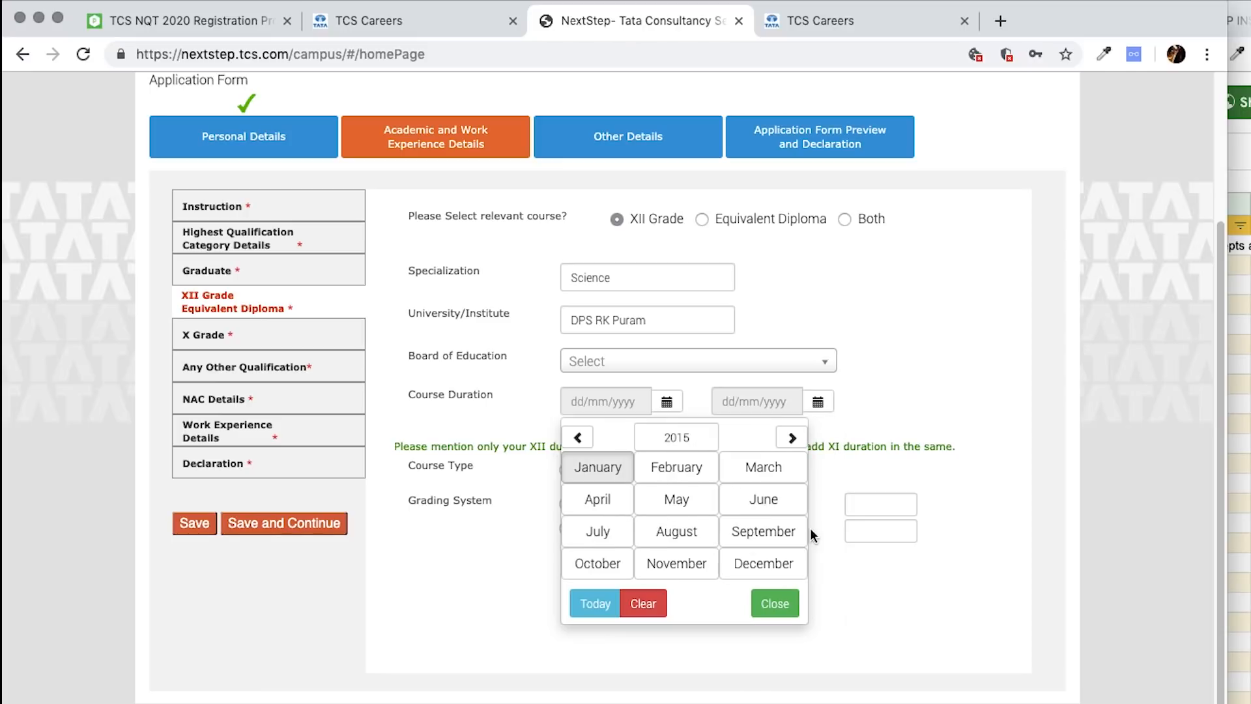
pyautogui.click(611, 503)
pyautogui.click(678, 481)
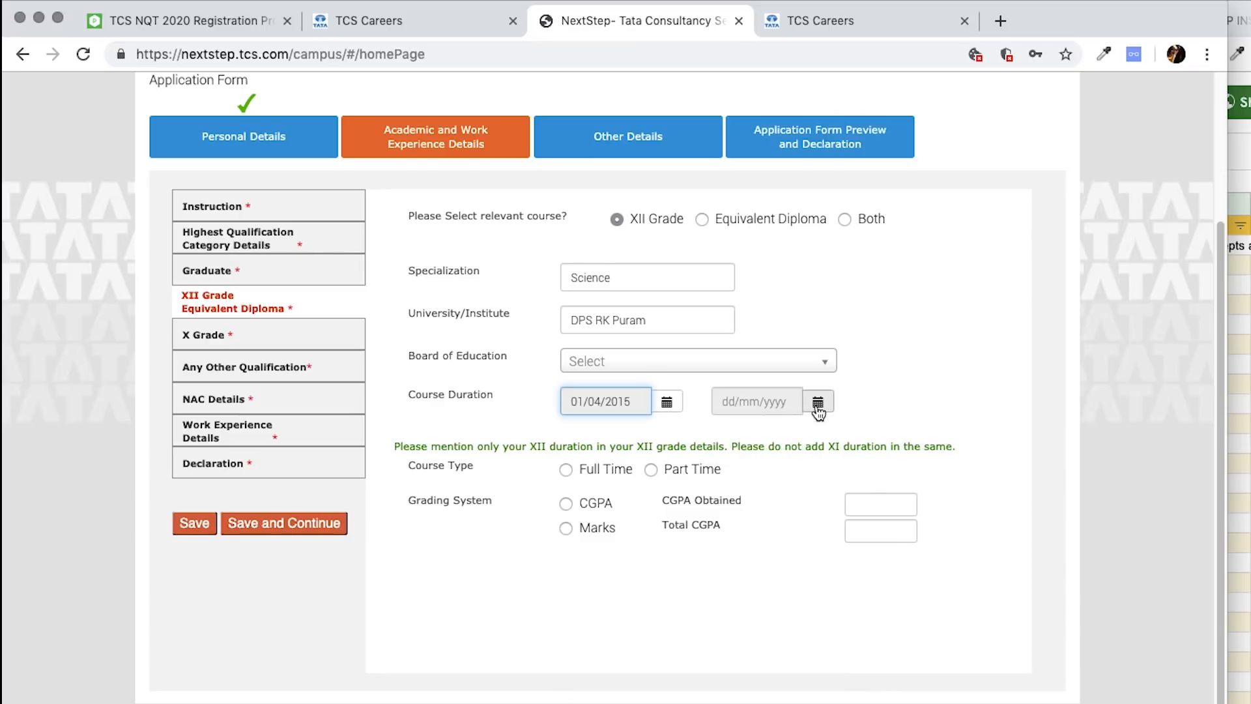
pyautogui.click(818, 401)
pyautogui.click(826, 437)
pyautogui.click(828, 437)
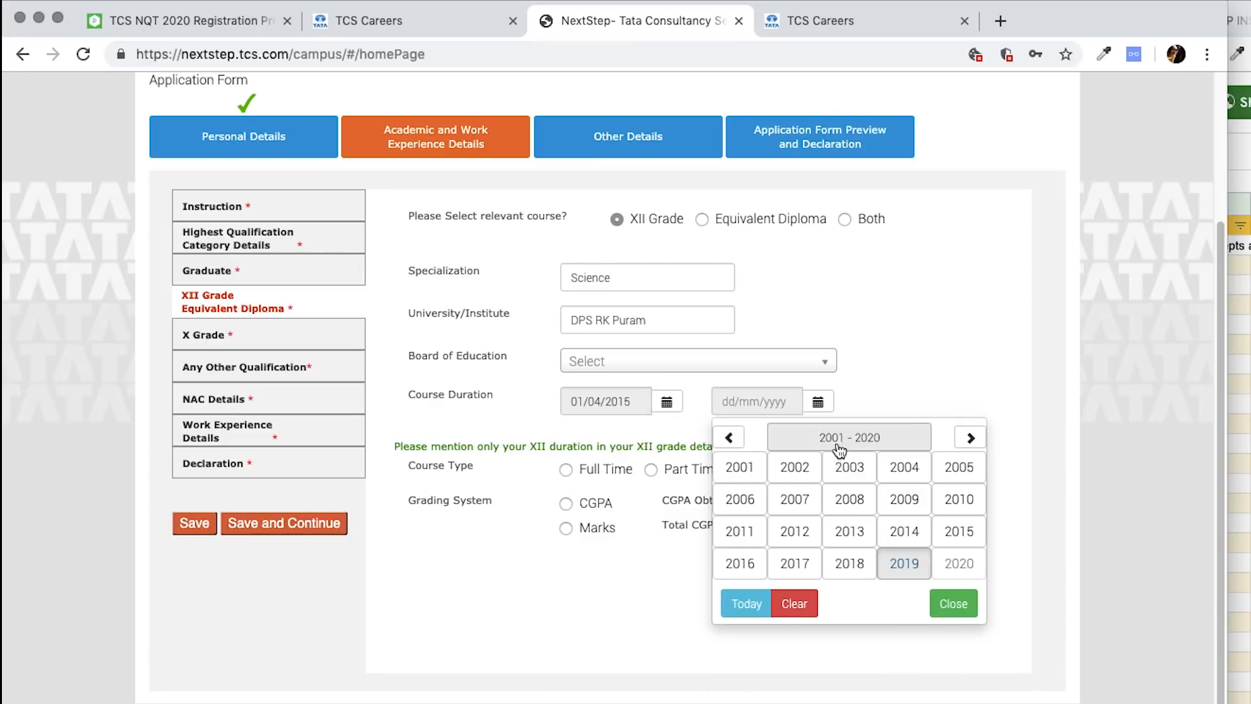
pyautogui.click(790, 559)
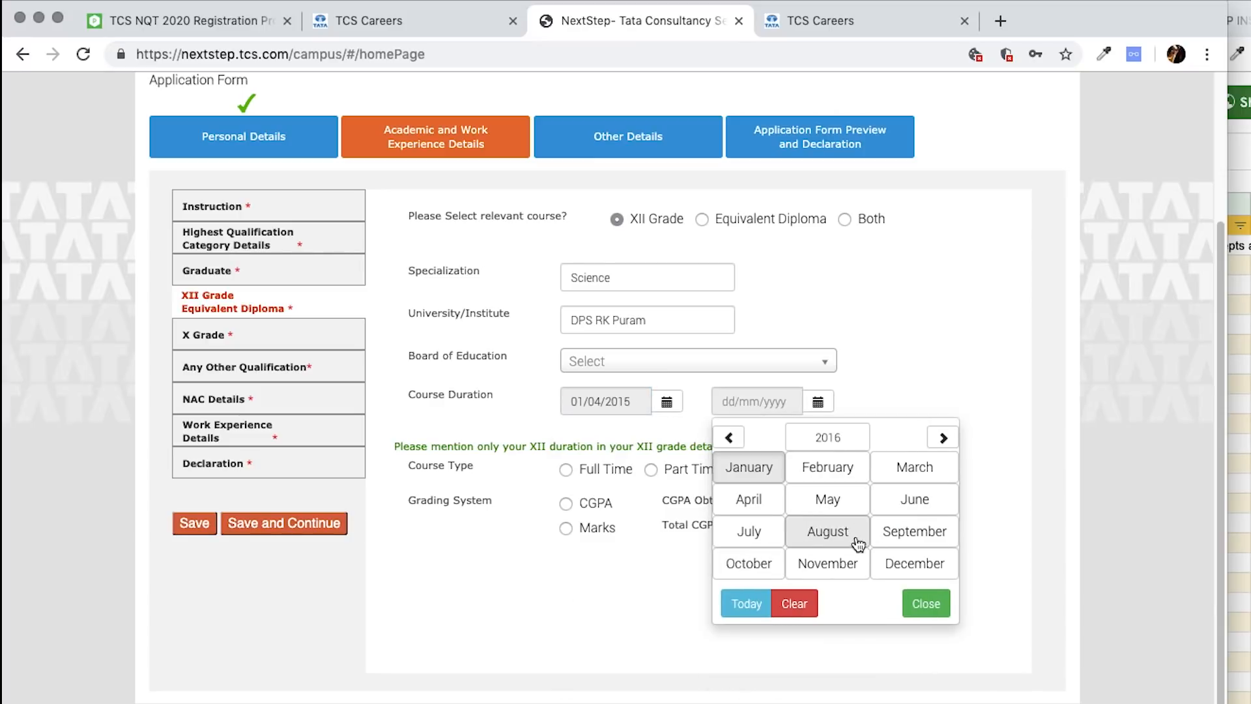
pyautogui.click(749, 563)
pyautogui.click(829, 538)
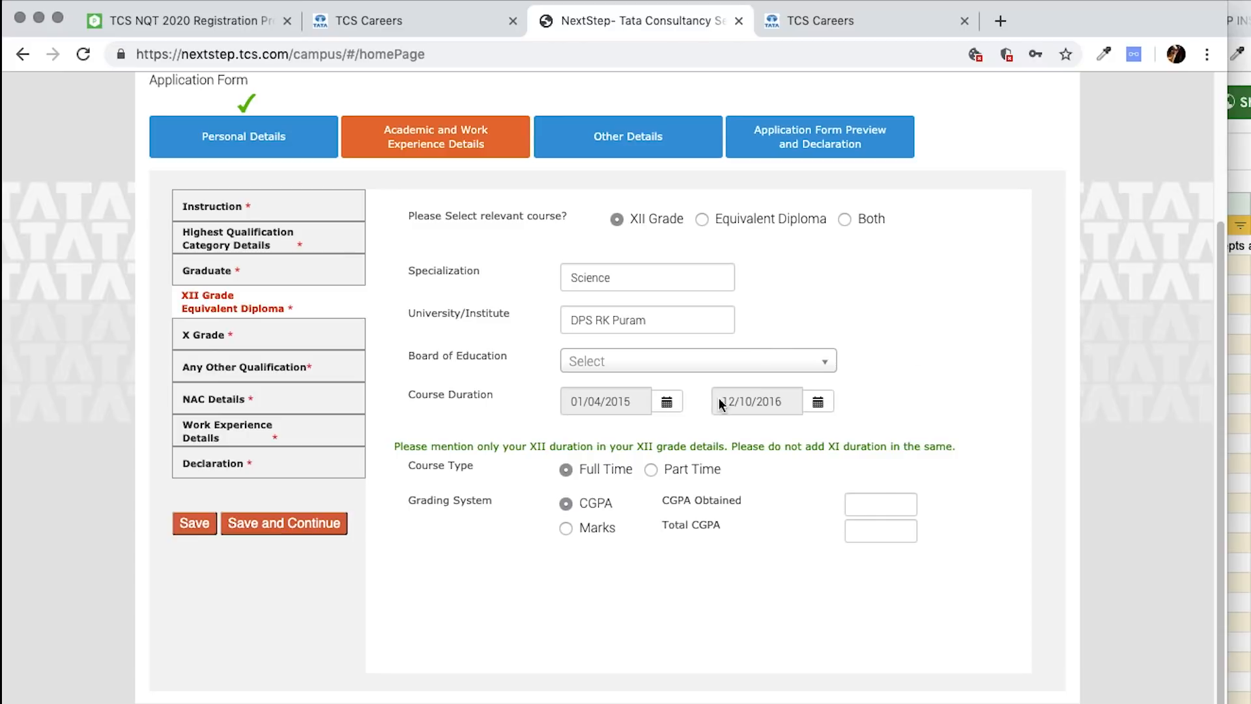
# - Grade XII in marks, 400 obtained of 500, and attempt to save
pyautogui.click(598, 528)
pyautogui.click(878, 502)
pyautogui.write('4000')
pyautogui.click(891, 529)
pyautogui.write('500')
pyautogui.press('Tab')
pyautogui.click(193, 523)
pyautogui.moveTo(434, 206); pyautogui.dragTo(560, 236)
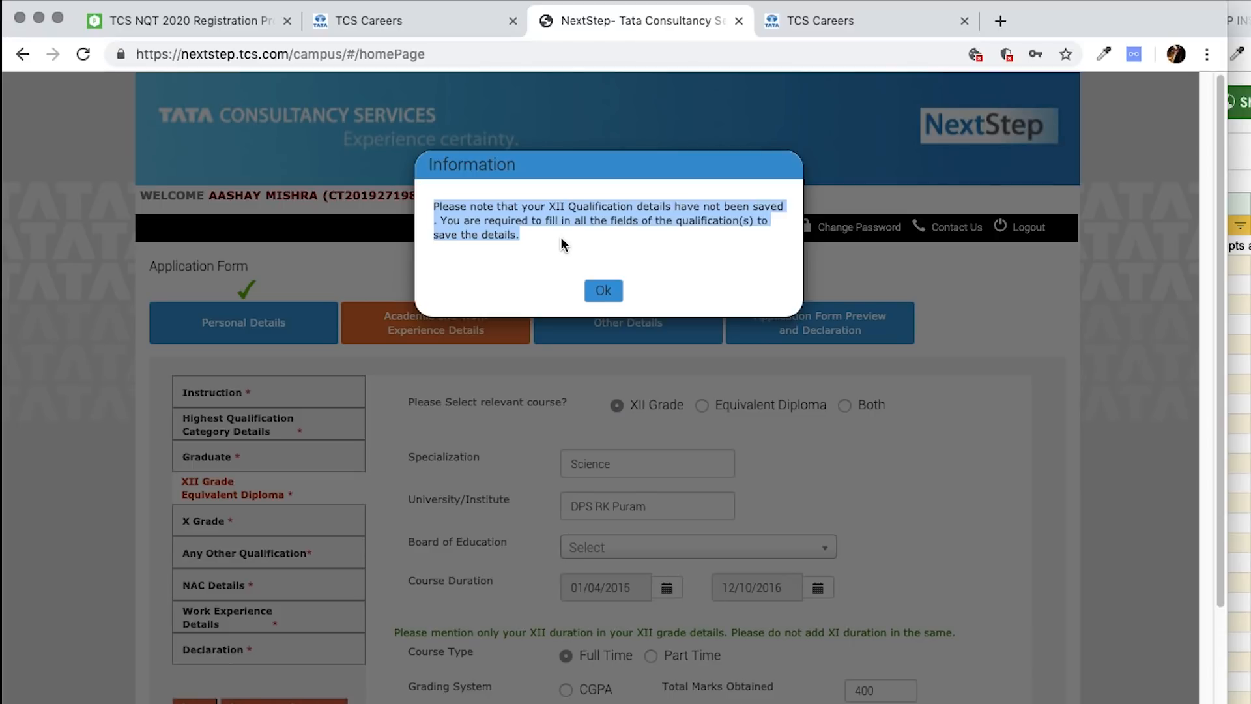
# - Dismiss the not-saved warning and change the XII end date to 15/07/2016
pyautogui.click(603, 290)
pyautogui.scroll(-3, 1046, 560)
pyautogui.click(832, 406)
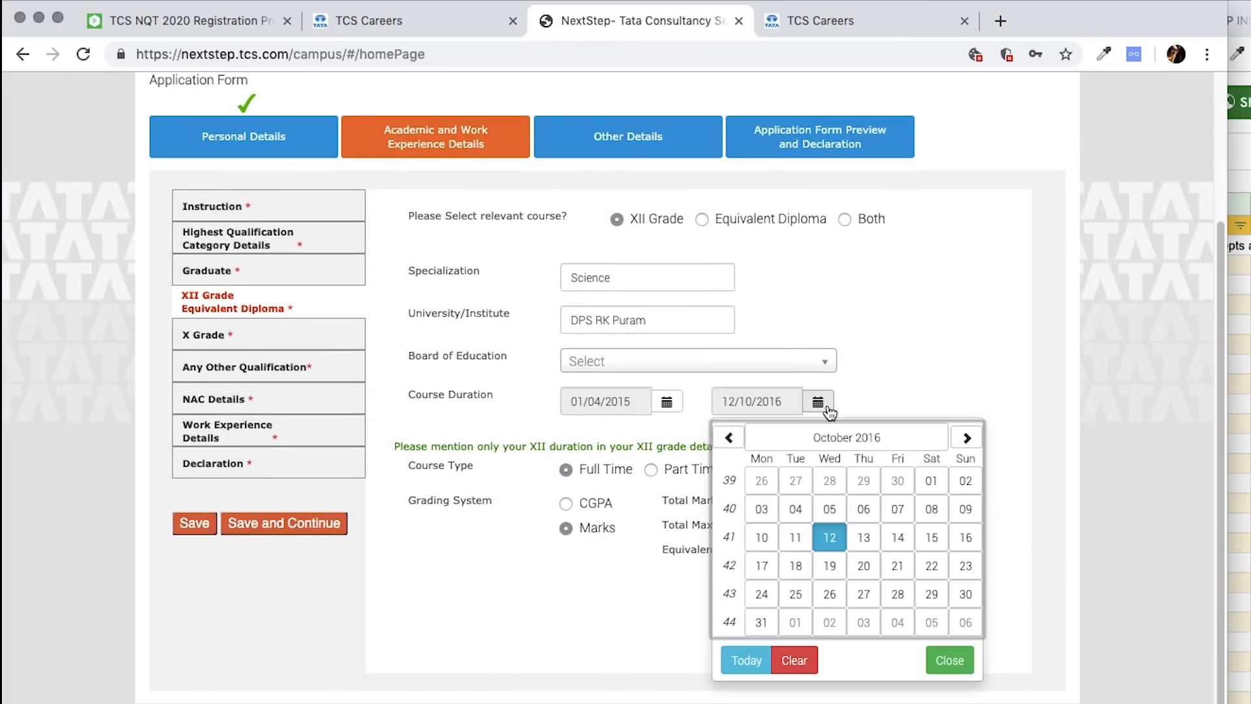
pyautogui.click(801, 438)
pyautogui.click(756, 531)
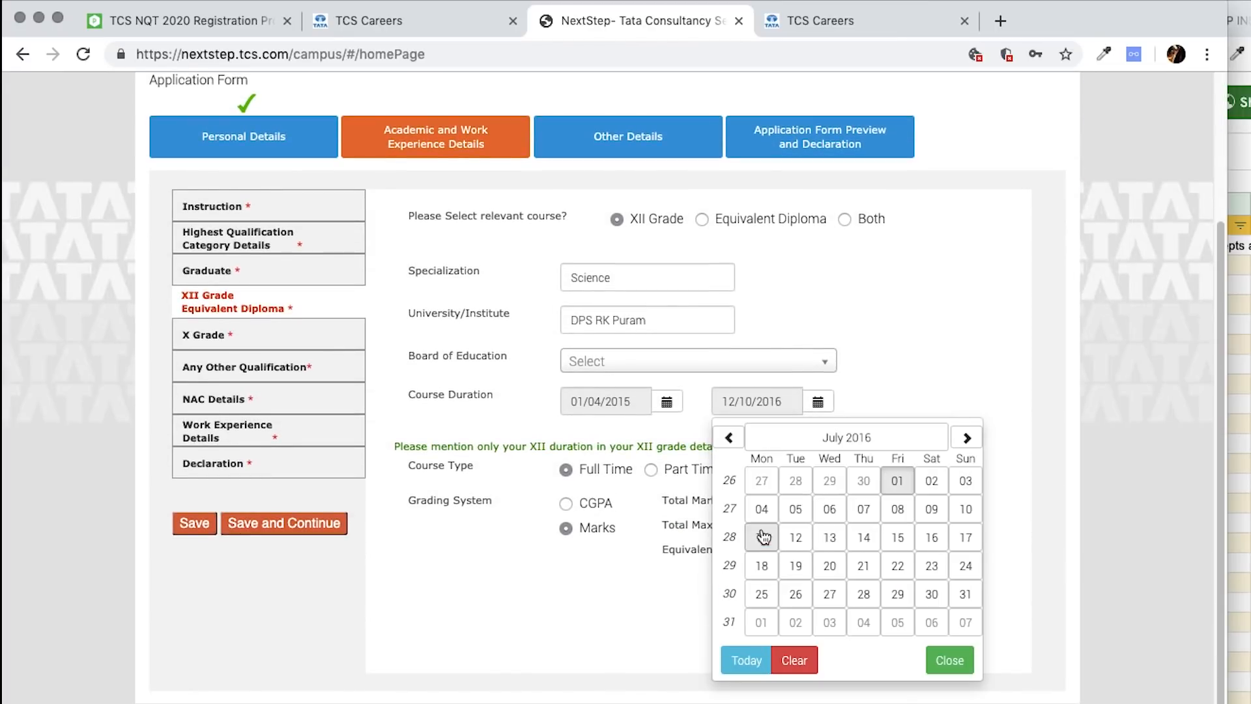
pyautogui.click(898, 538)
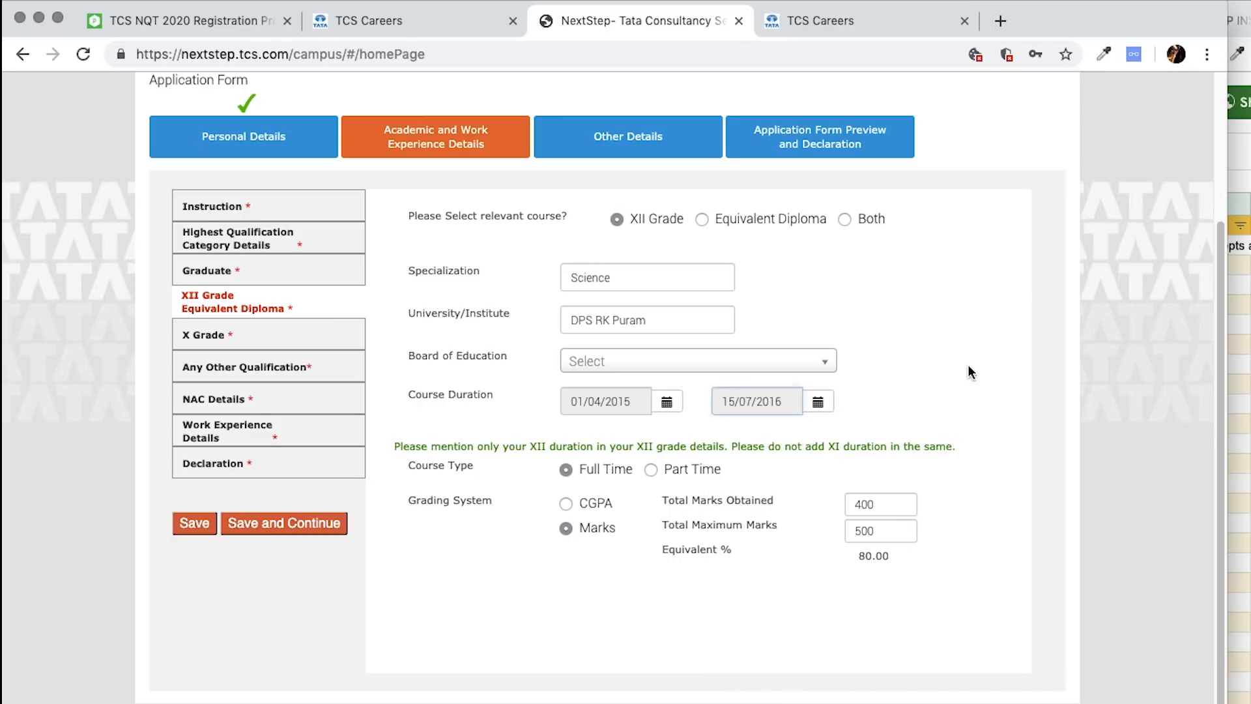
# - Choose CBSE as the board of education and save the XII details
pyautogui.click(663, 271)
pyautogui.click(665, 361)
pyautogui.write('cbs')
pyautogui.press('Return')
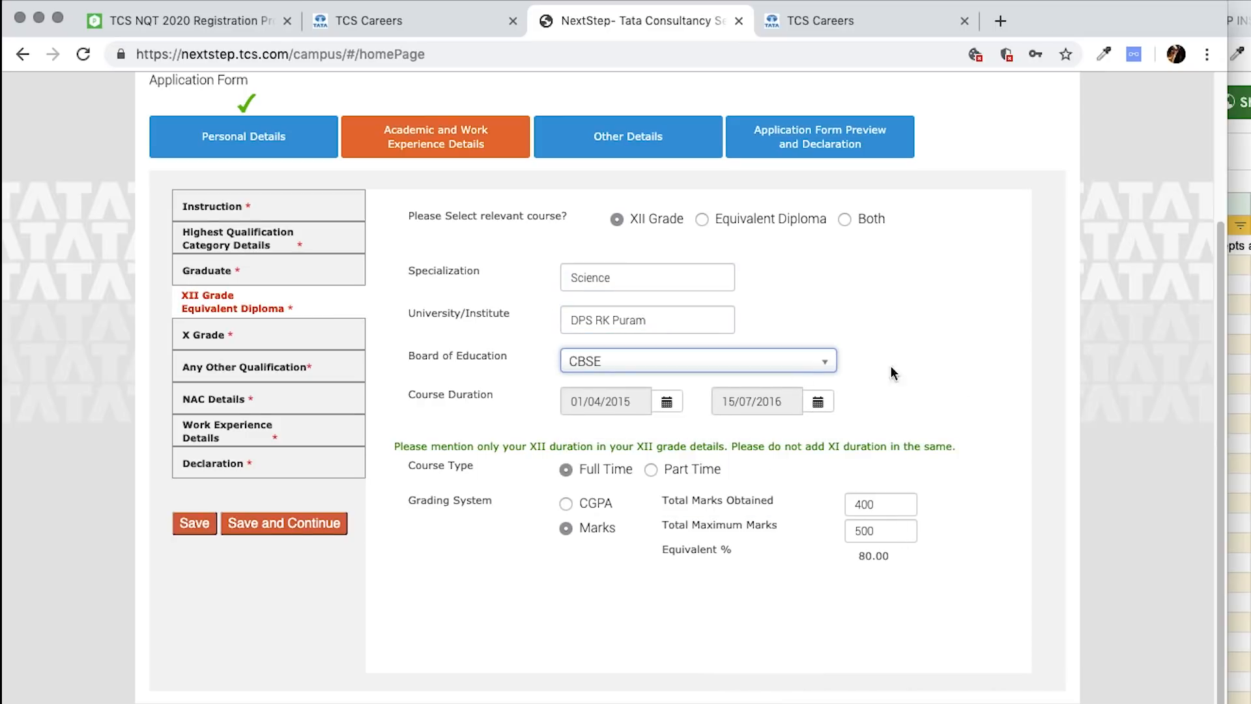
pyautogui.click(205, 531)
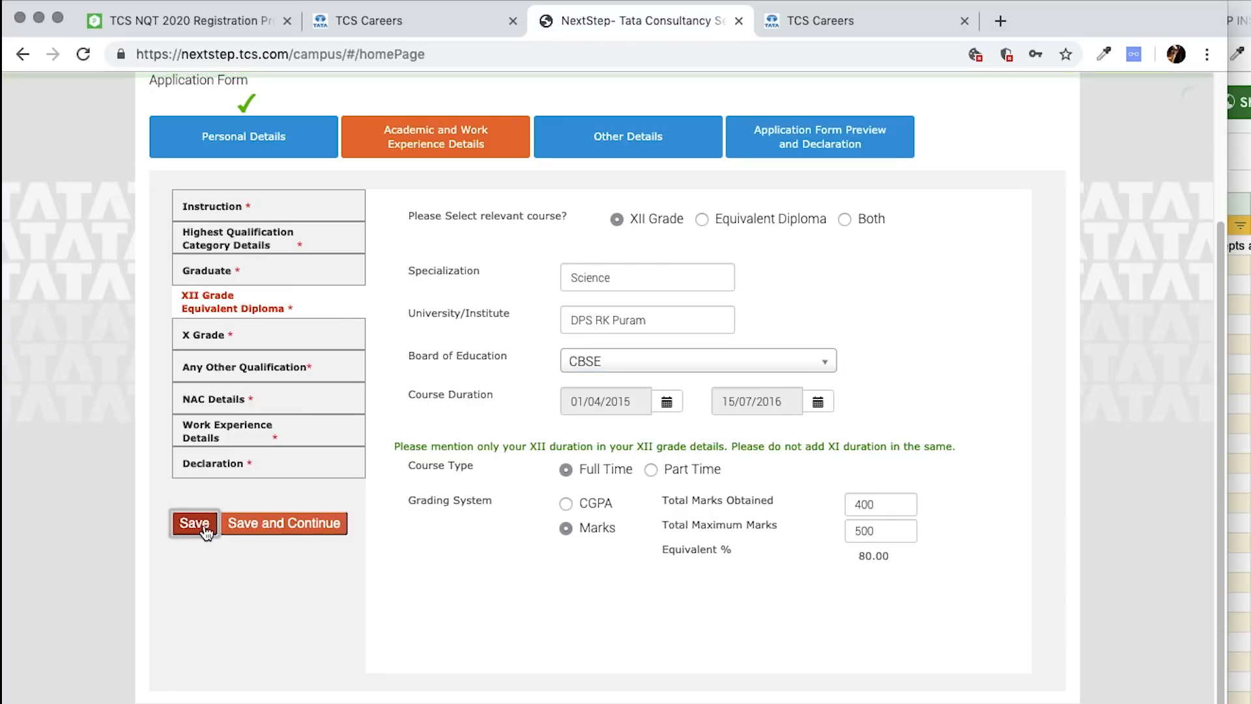
pyautogui.click(283, 337)
# - Enter DPS RK Puram as the X grade school and choose CBSE as the board
pyautogui.click(626, 224)
pyautogui.write('DPS RK Puram')
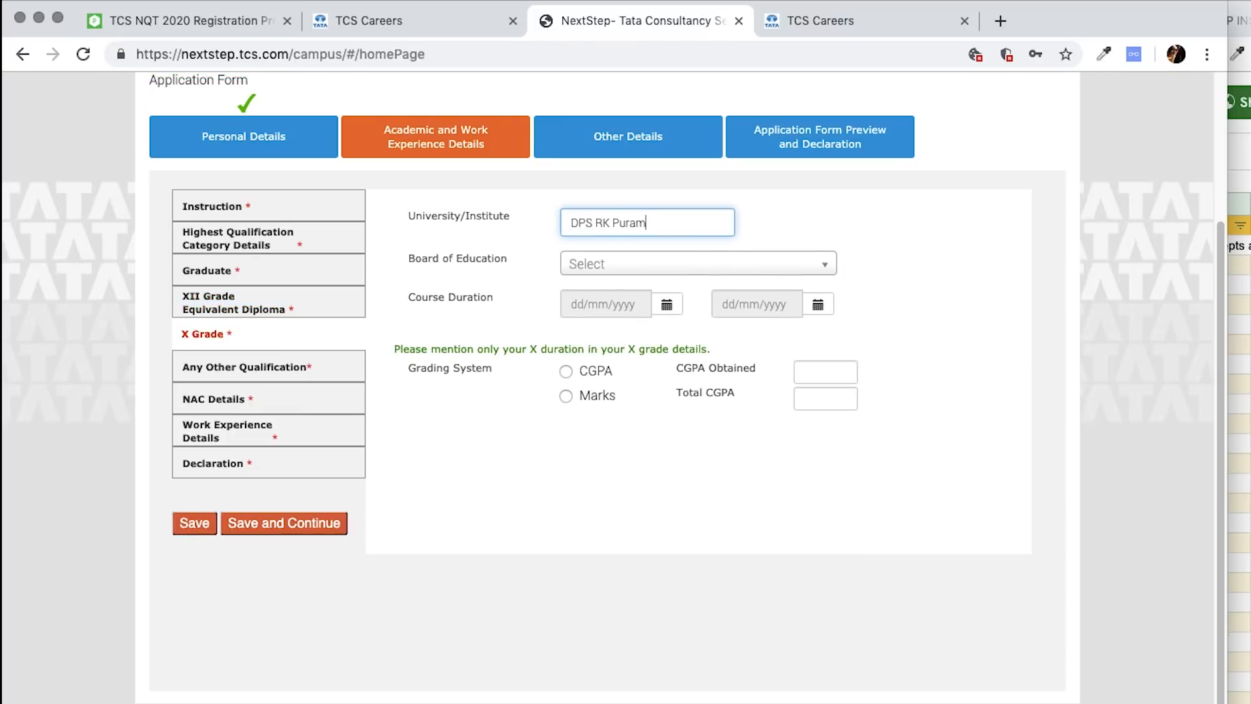
pyautogui.click(691, 267)
pyautogui.write('CBSE')
pyautogui.click(653, 317)
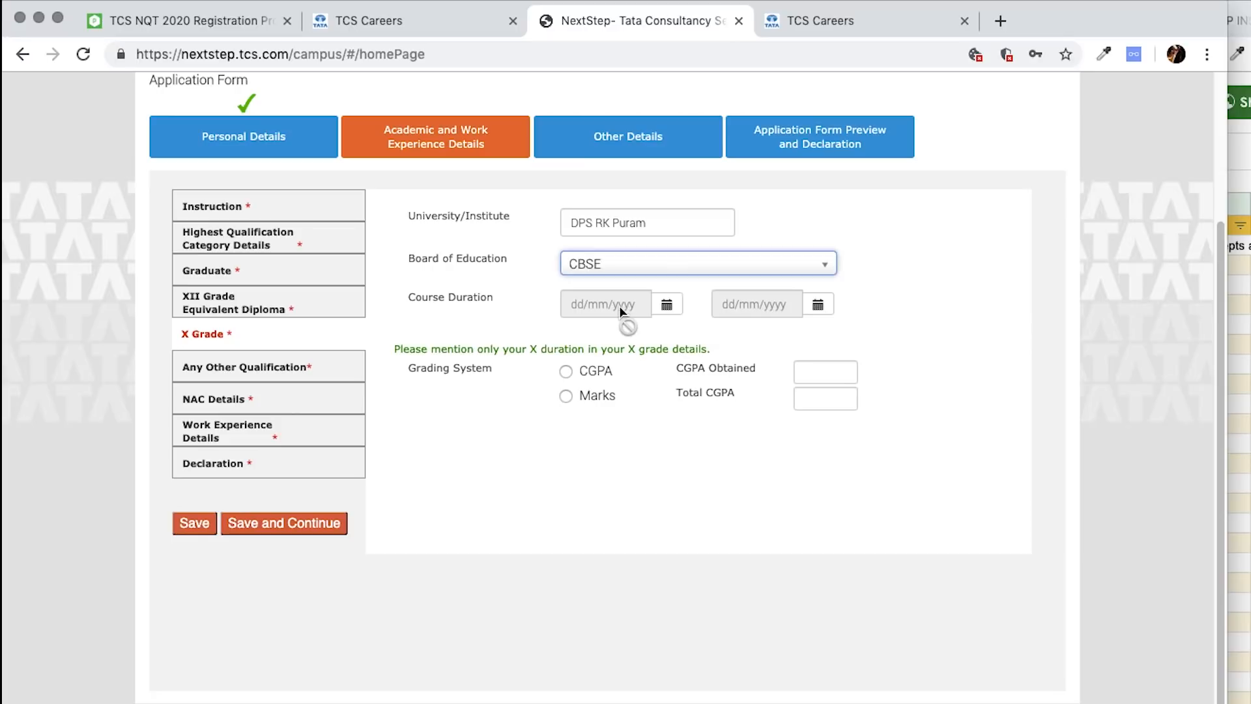
# - Set the X grade start date to May 2013
pyautogui.click(667, 304)
pyautogui.click(685, 340)
pyautogui.click(692, 353)
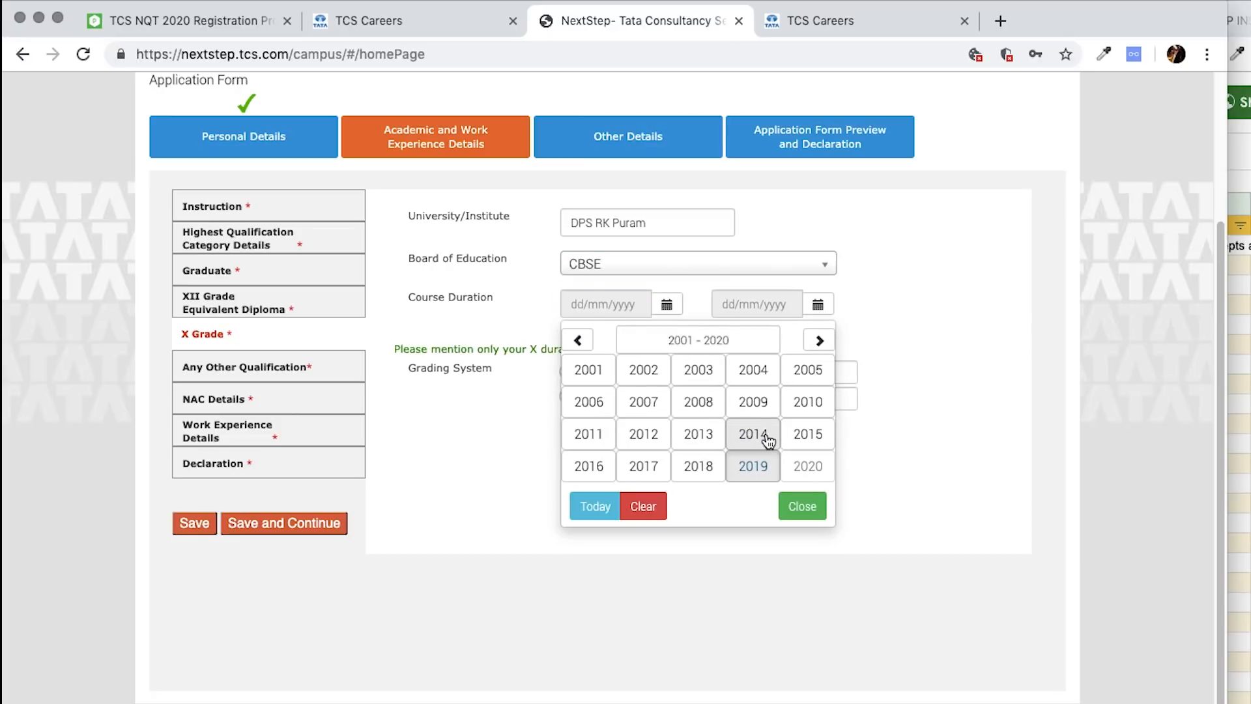
pyautogui.click(700, 437)
pyautogui.click(696, 412)
# - Set the X grade end date to 31/05/2014, correcting the year to 2014
pyautogui.click(815, 305)
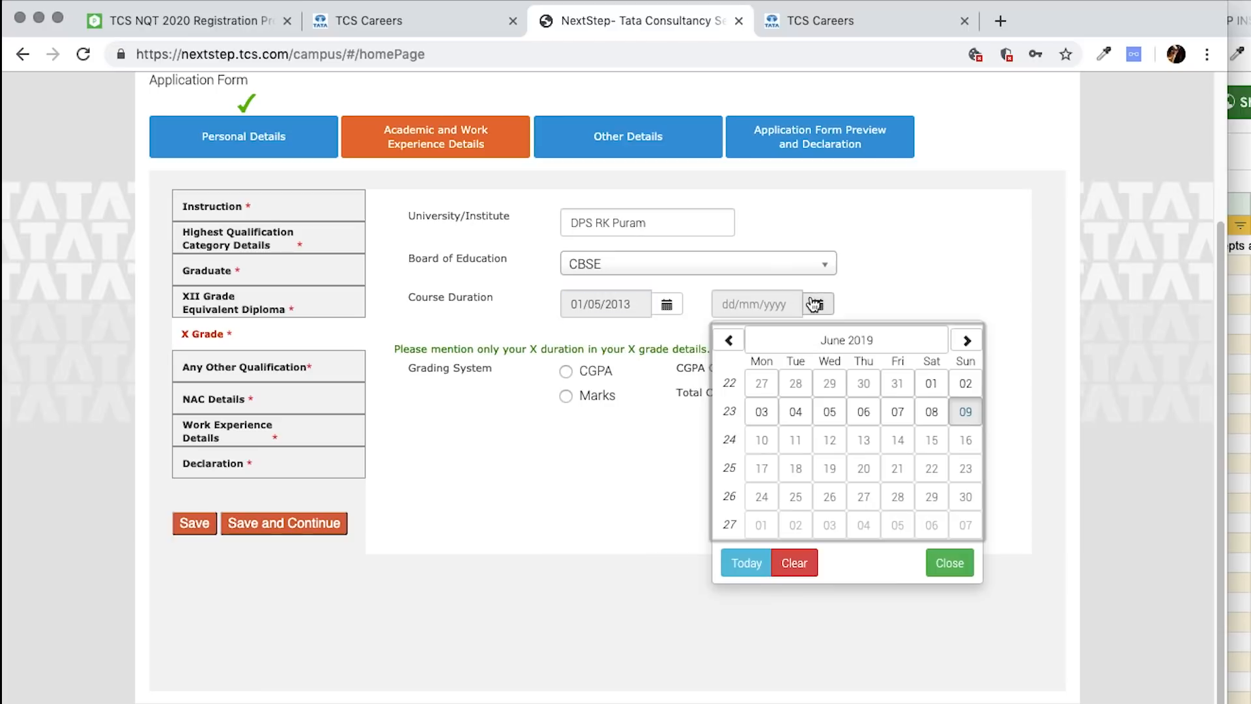
pyautogui.click(846, 339)
pyautogui.click(830, 400)
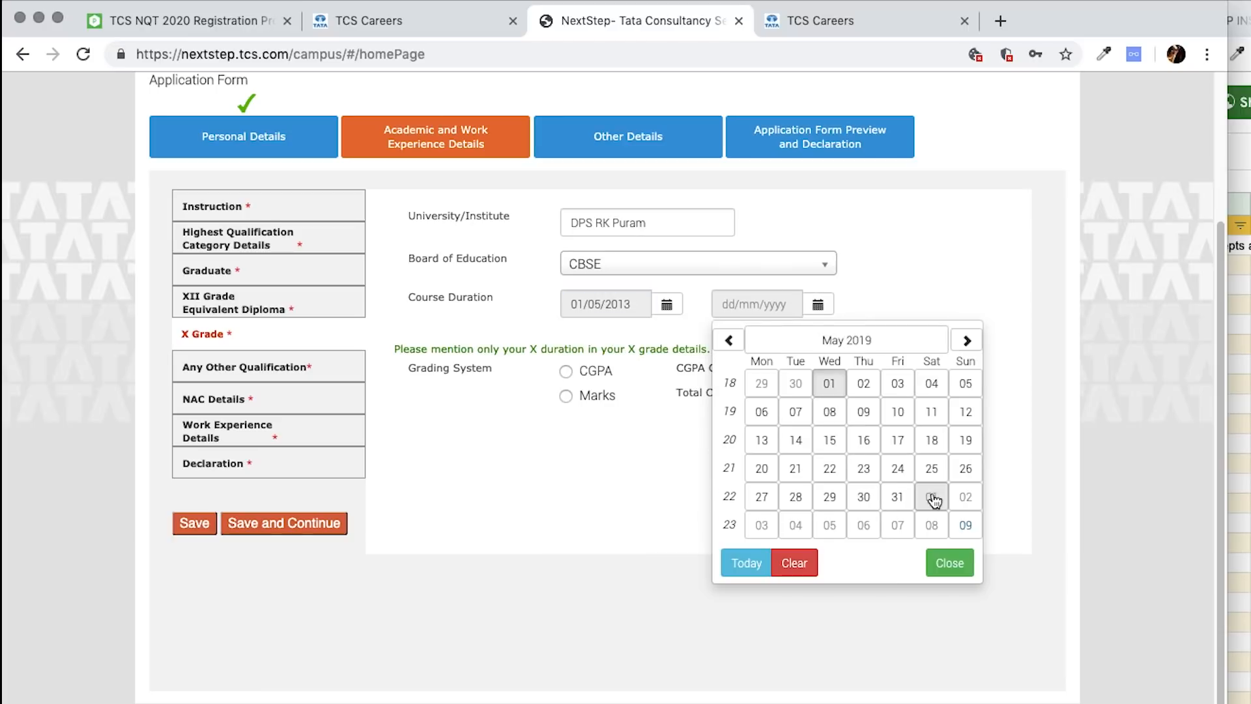
pyautogui.click(898, 497)
pyautogui.click(817, 304)
pyautogui.click(846, 339)
pyautogui.click(846, 340)
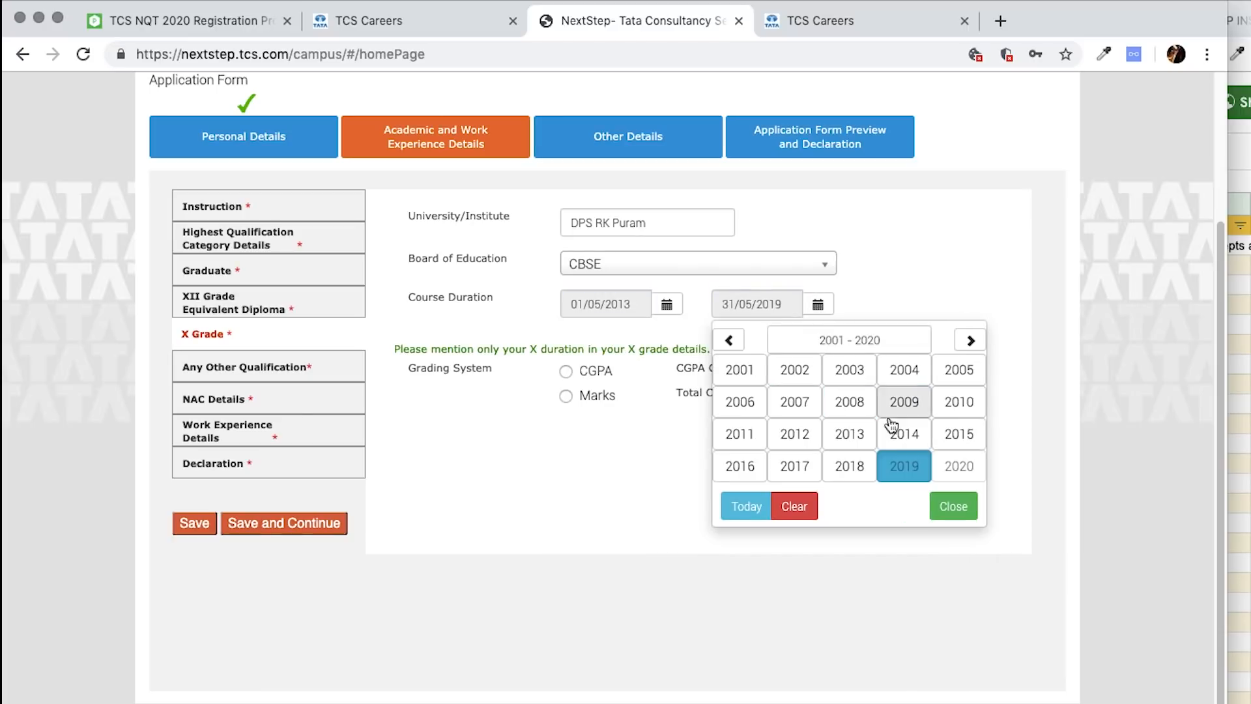
pyautogui.click(888, 425)
pyautogui.click(847, 410)
pyautogui.click(936, 497)
# - Grade X by CGPA with a total of 10 and save the X grade details
pyautogui.click(595, 371)
pyautogui.click(818, 369)
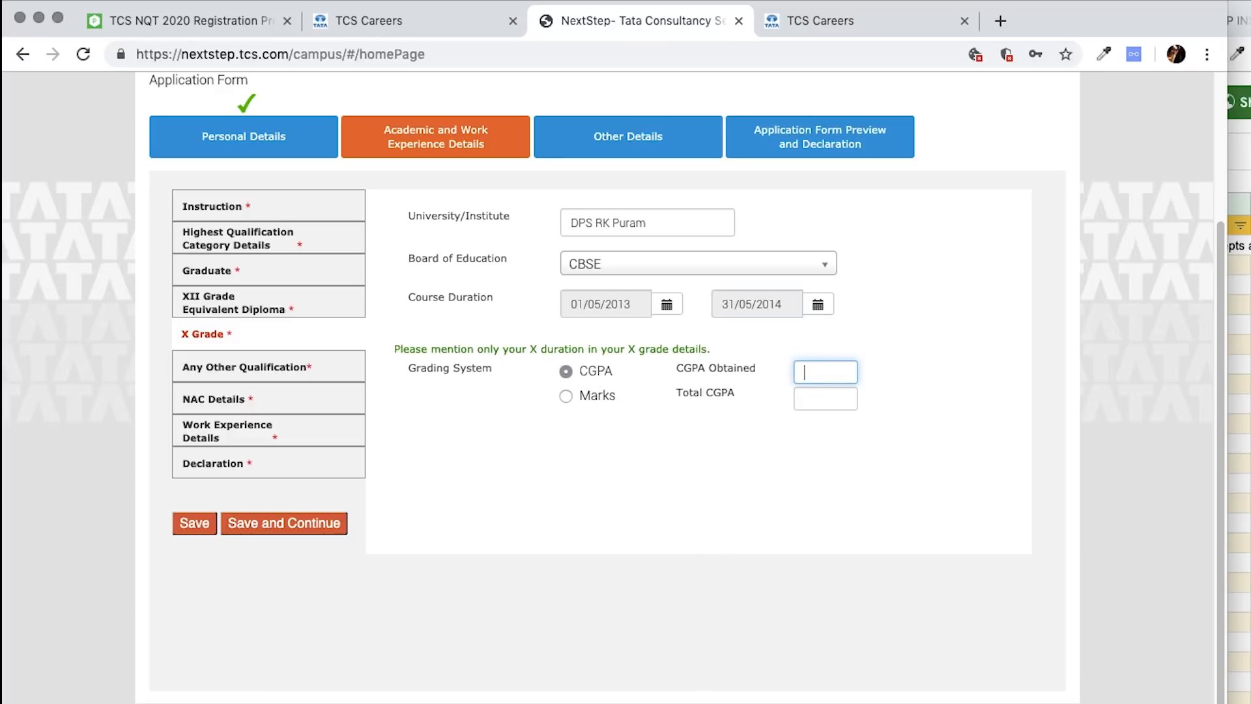
pyautogui.click(821, 404)
pyautogui.write('10')
pyautogui.click(632, 497)
pyautogui.click(199, 529)
# - Answer Yes to having another qualification and step through its course fields
pyautogui.click(218, 366)
pyautogui.click(668, 219)
pyautogui.click(581, 259)
pyautogui.click(606, 305)
pyautogui.click(608, 342)
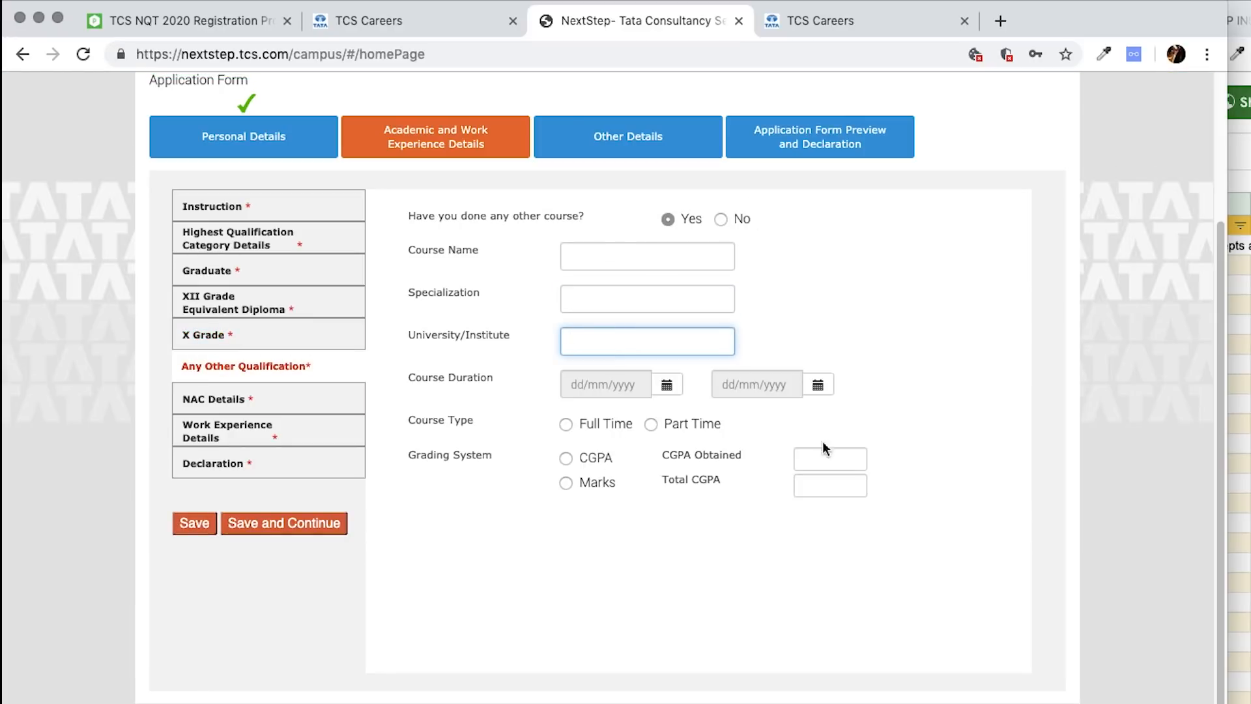
# - Answer No to another course, save, and answer No to having taken NAC-Tech
pyautogui.click(721, 219)
pyautogui.click(195, 523)
pyautogui.click(240, 399)
pyautogui.click(882, 240)
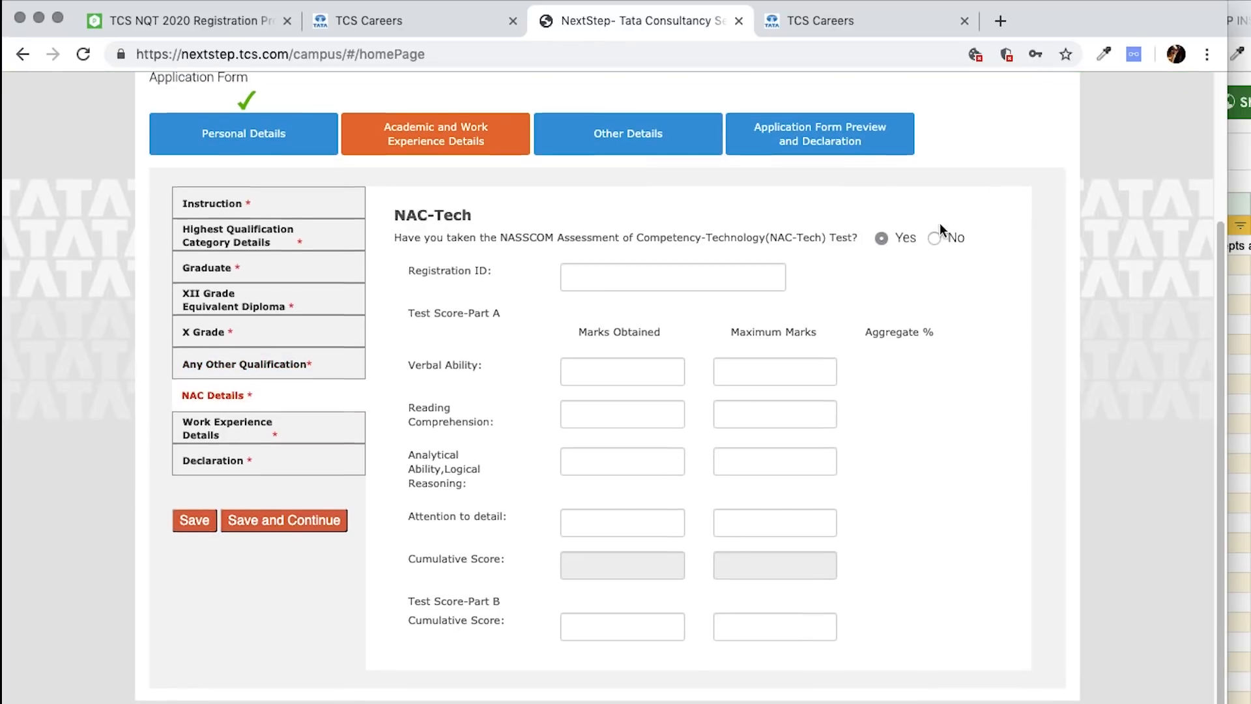
pyautogui.click(937, 238)
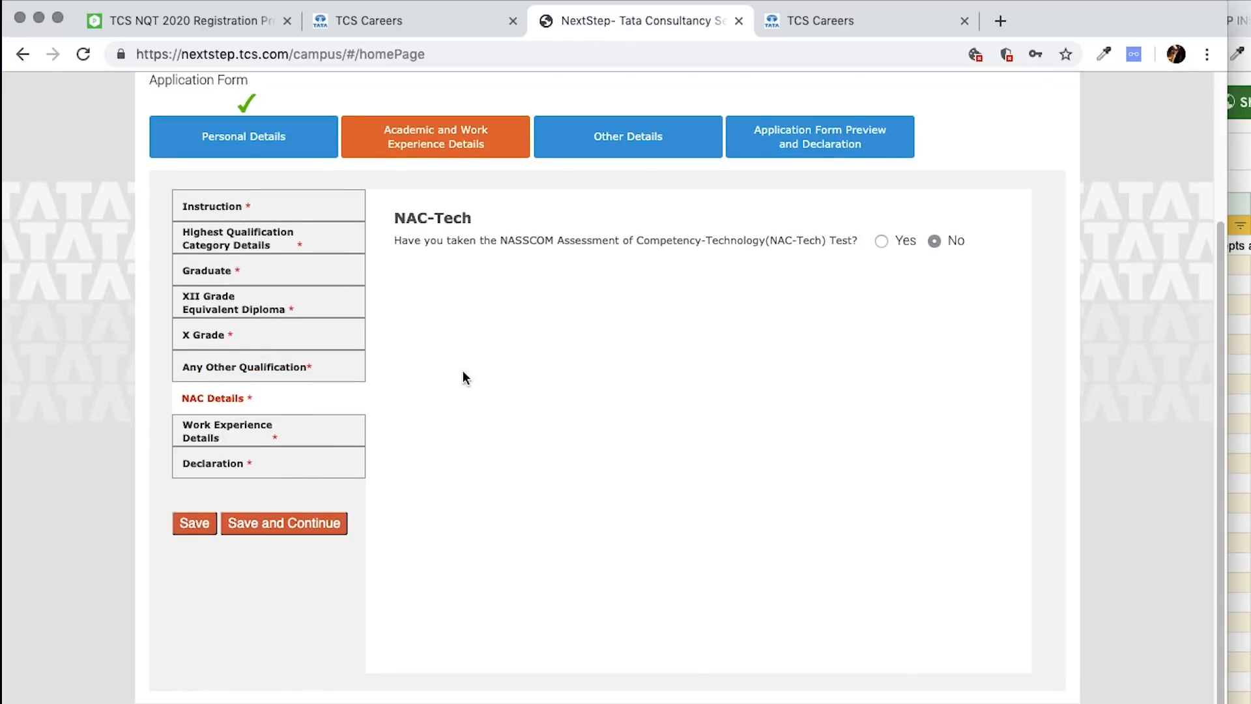
# - Answer No to relevant work experience and go to the Declaration section
pyautogui.click(252, 424)
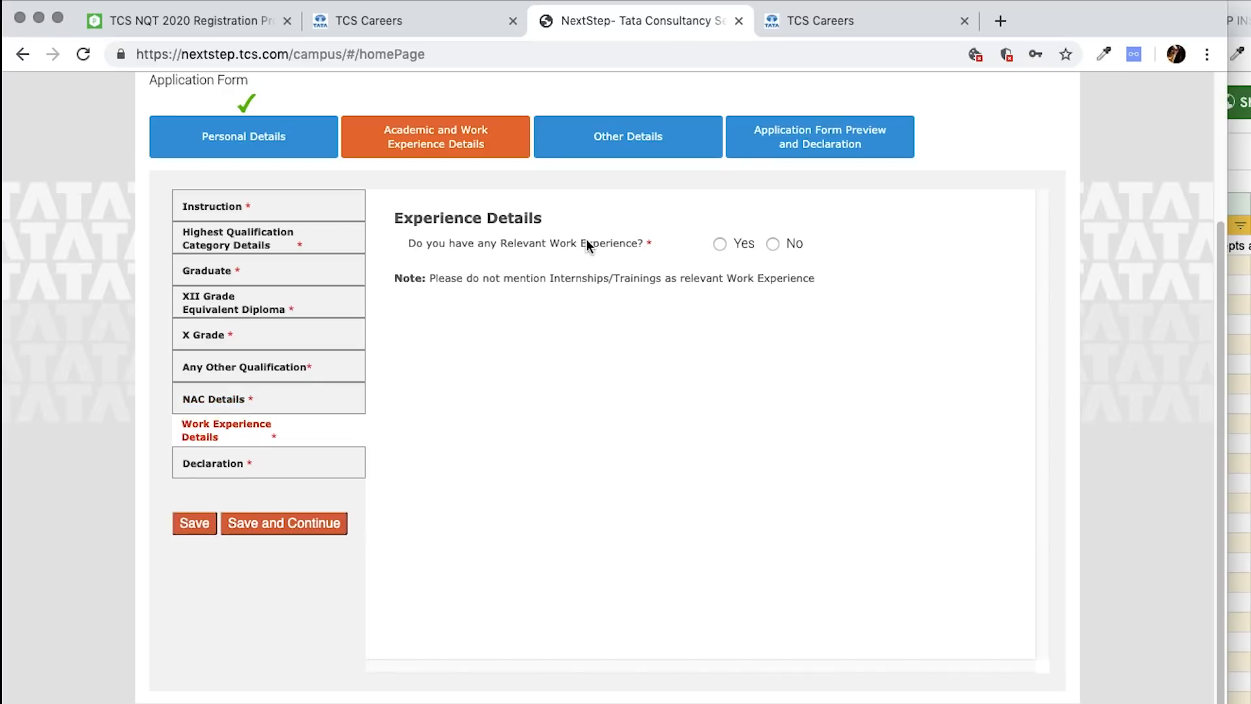
pyautogui.click(720, 243)
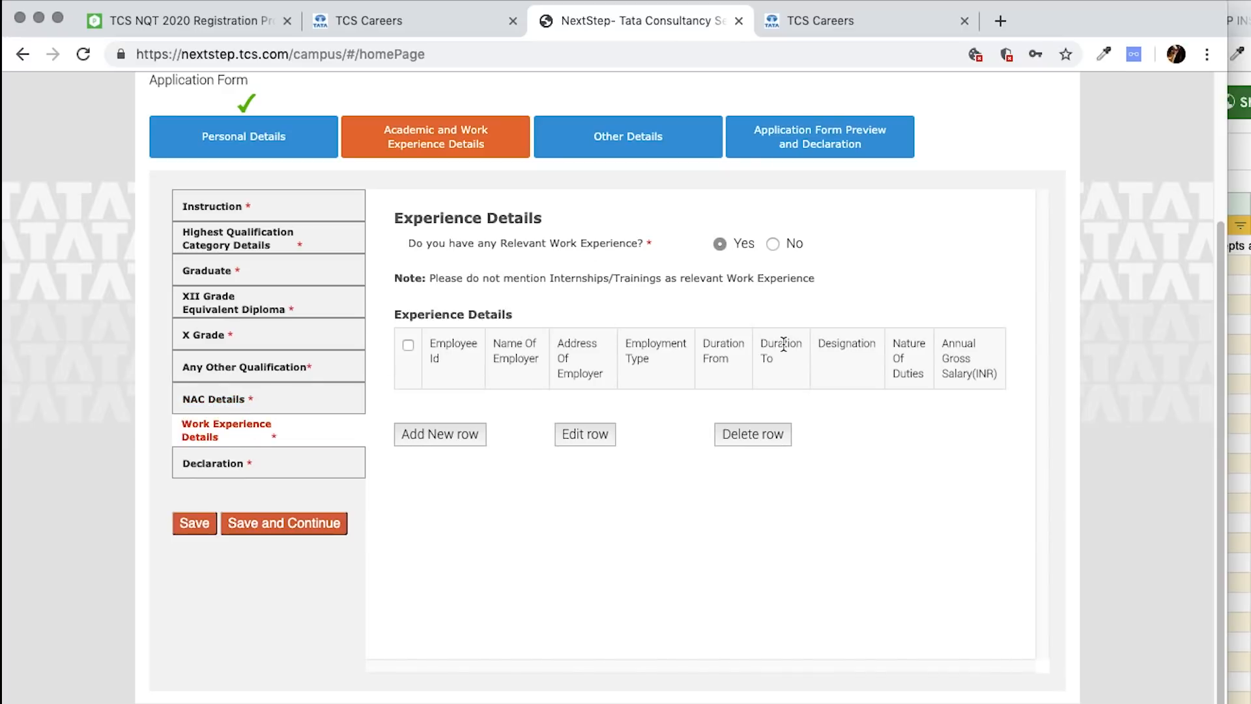
pyautogui.click(773, 244)
pyautogui.click(271, 456)
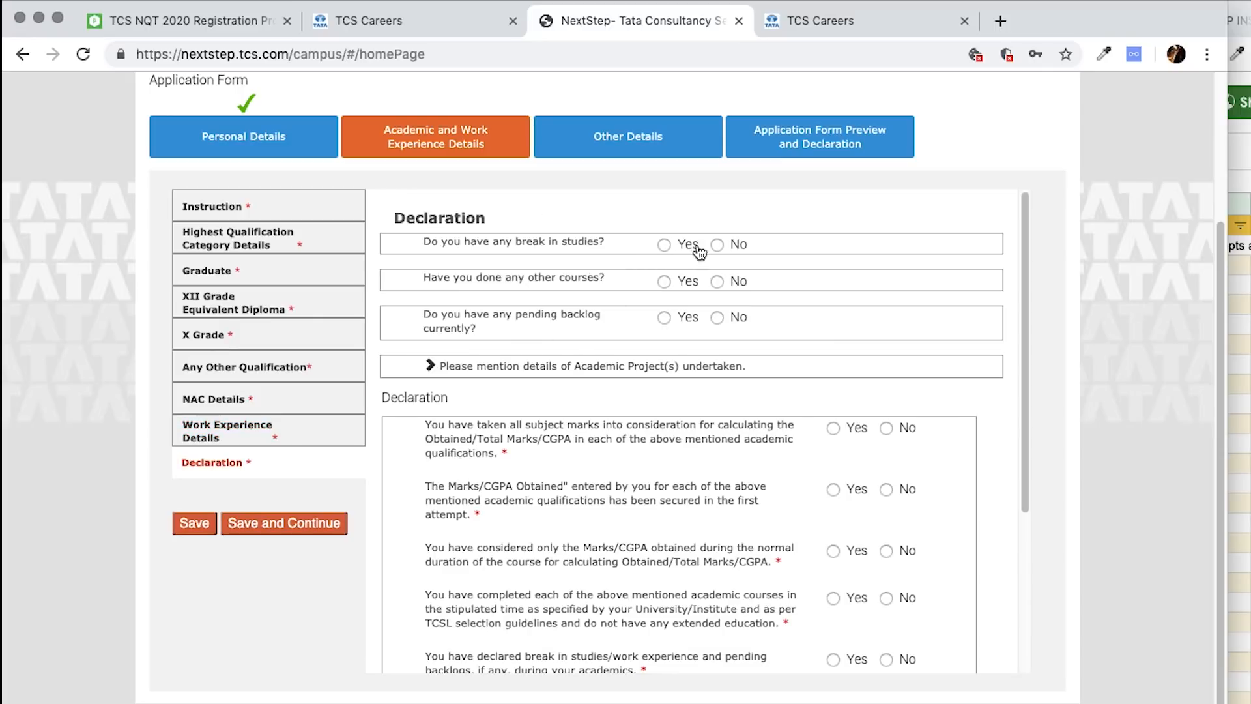
# - Answer No to other courses and list Minor Projects under academic projects
pyautogui.click(717, 281)
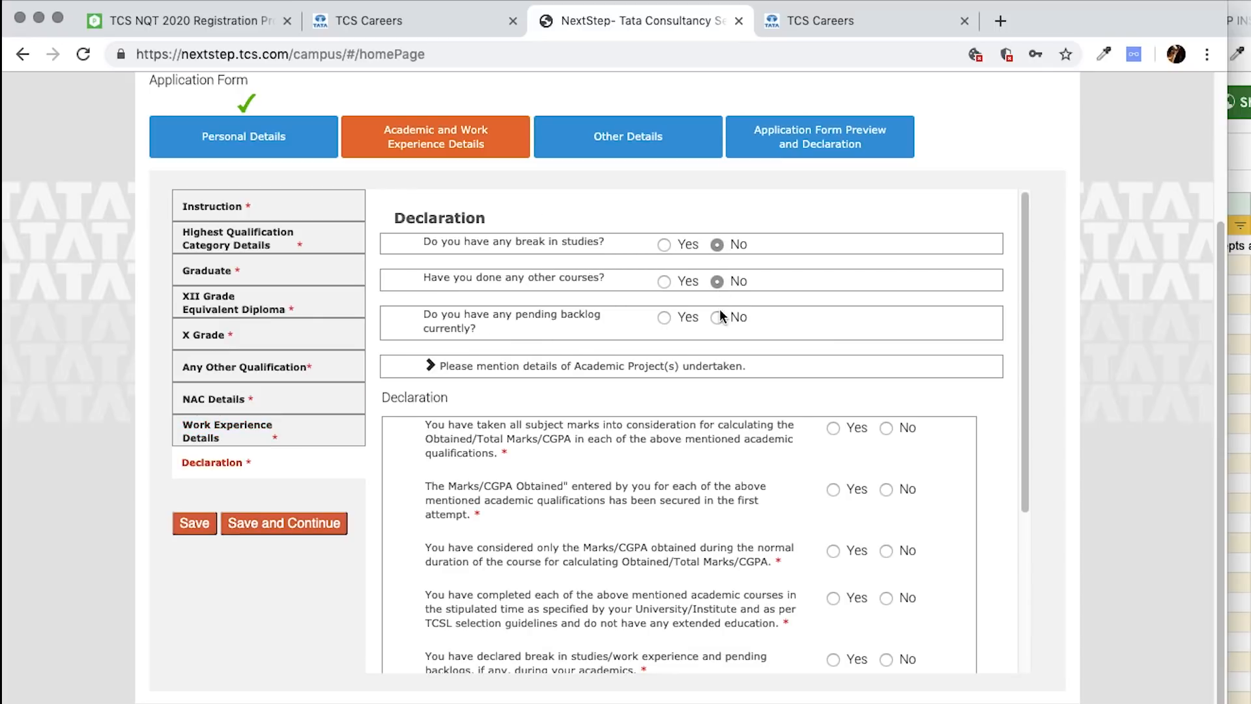
pyautogui.click(666, 375)
pyautogui.click(693, 393)
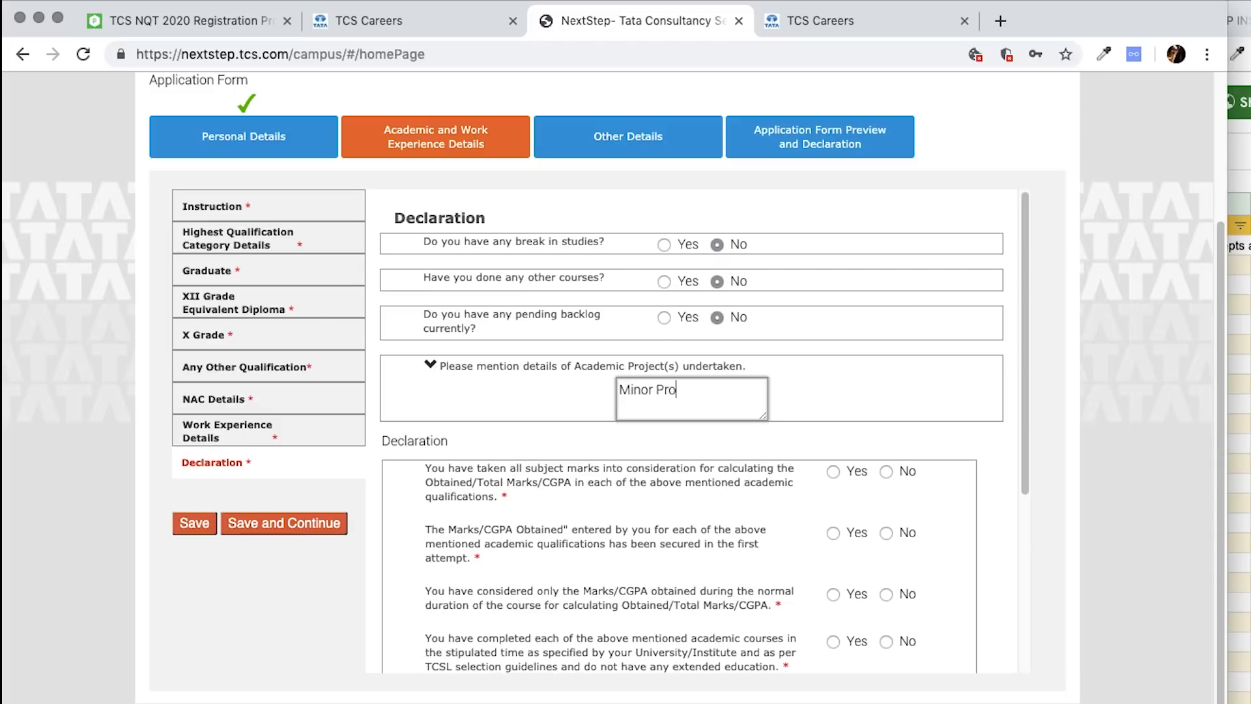
pyautogui.scroll(-3, 888, 404)
# - Answer Yes to each declaration statement and save the declaration
pyautogui.click(833, 335)
pyautogui.click(833, 396)
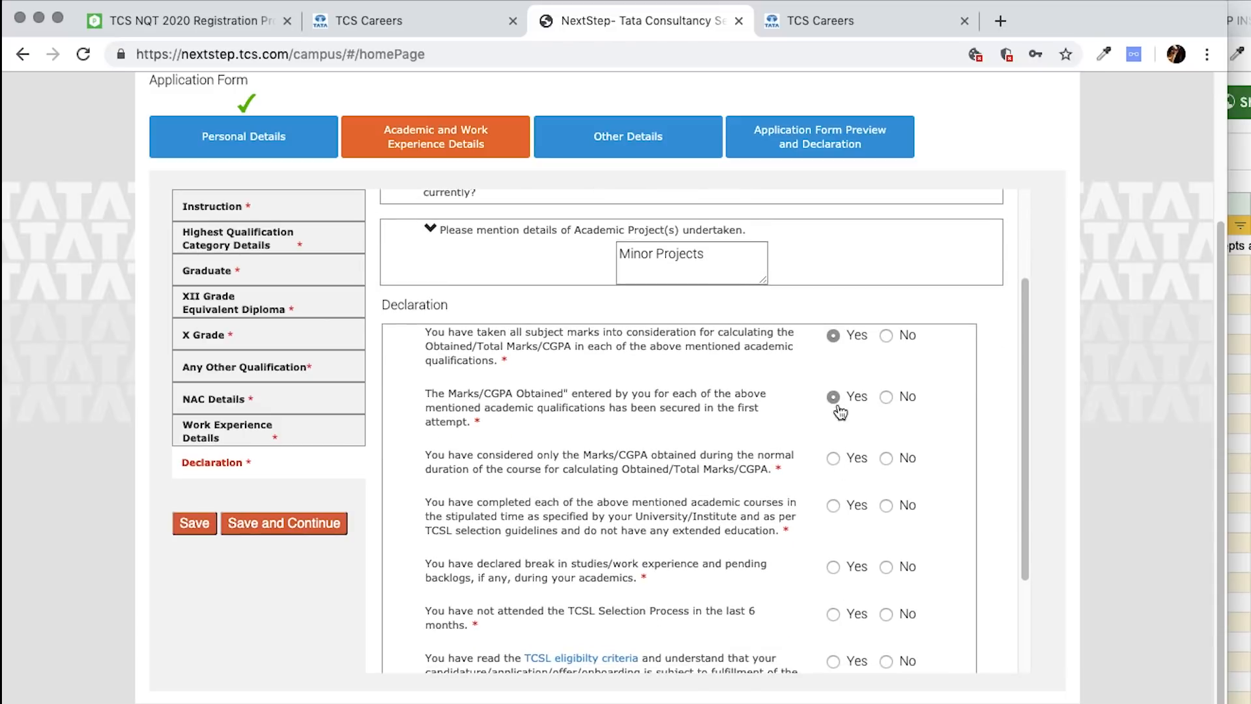
pyautogui.click(834, 458)
pyautogui.click(833, 566)
pyautogui.click(835, 613)
pyautogui.scroll(-3, 837, 586)
pyautogui.scroll(5, 671, 357)
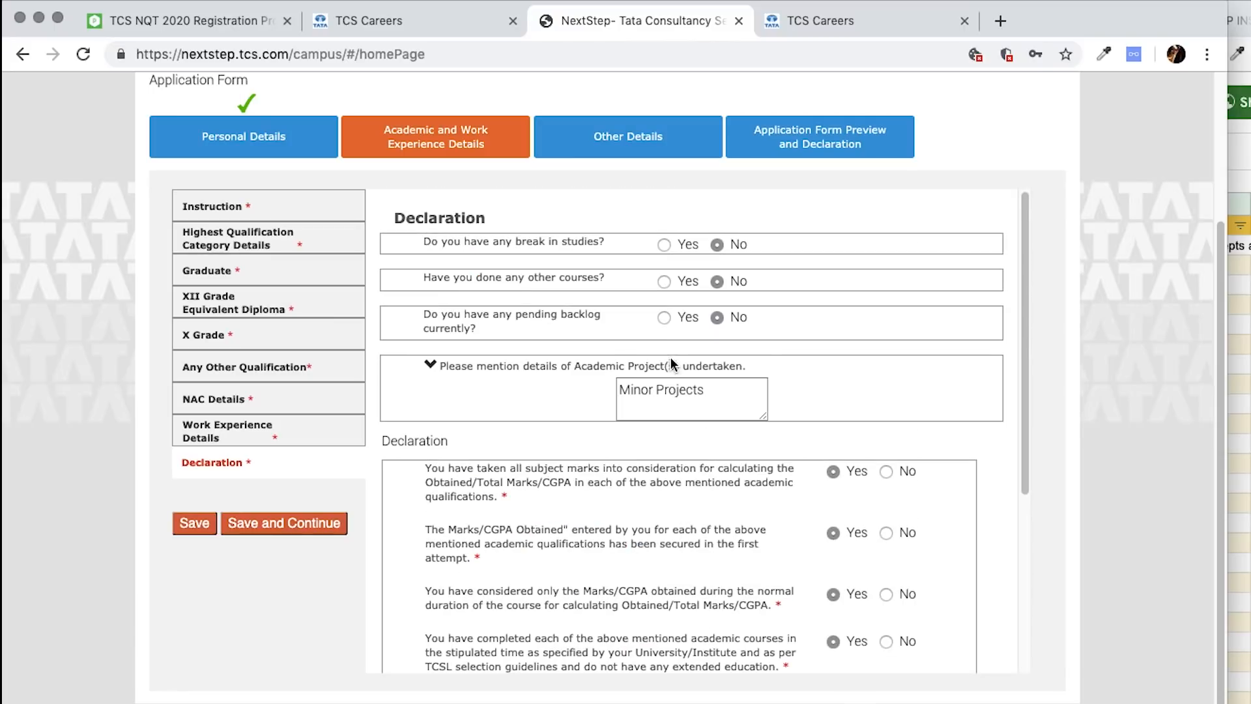
pyautogui.click(189, 526)
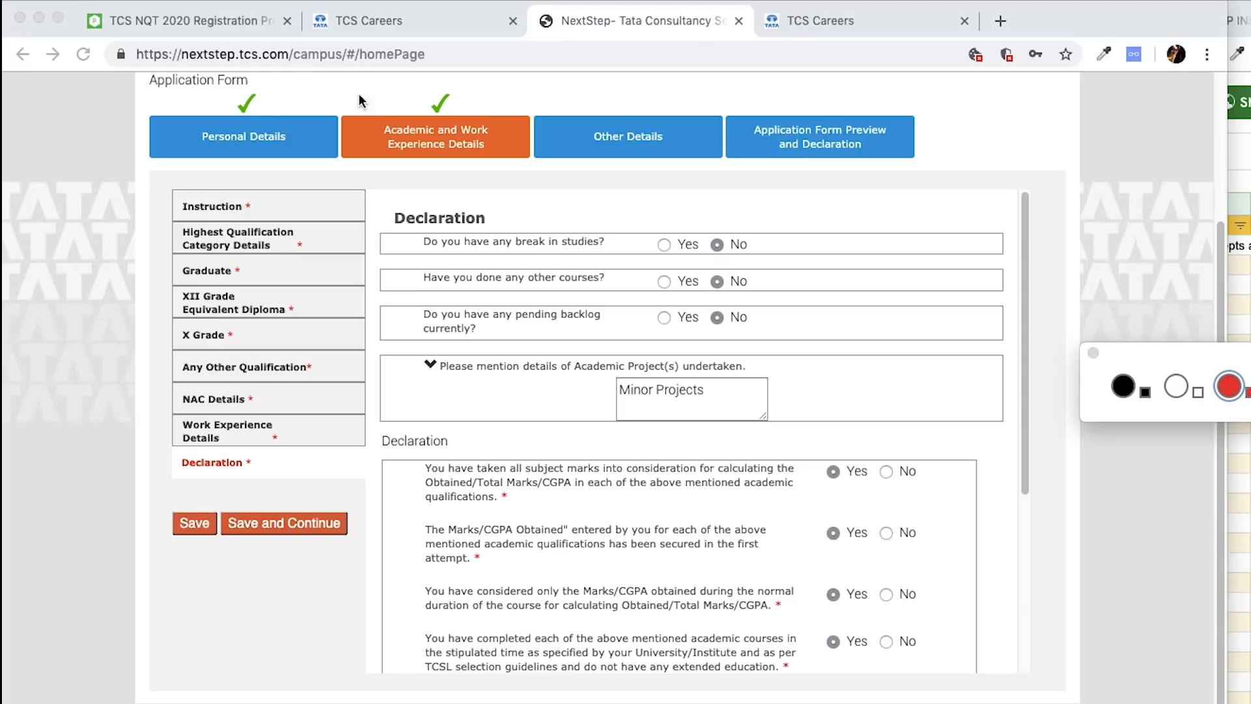
pyautogui.moveTo(272, 85); pyautogui.dragTo(245, 152)
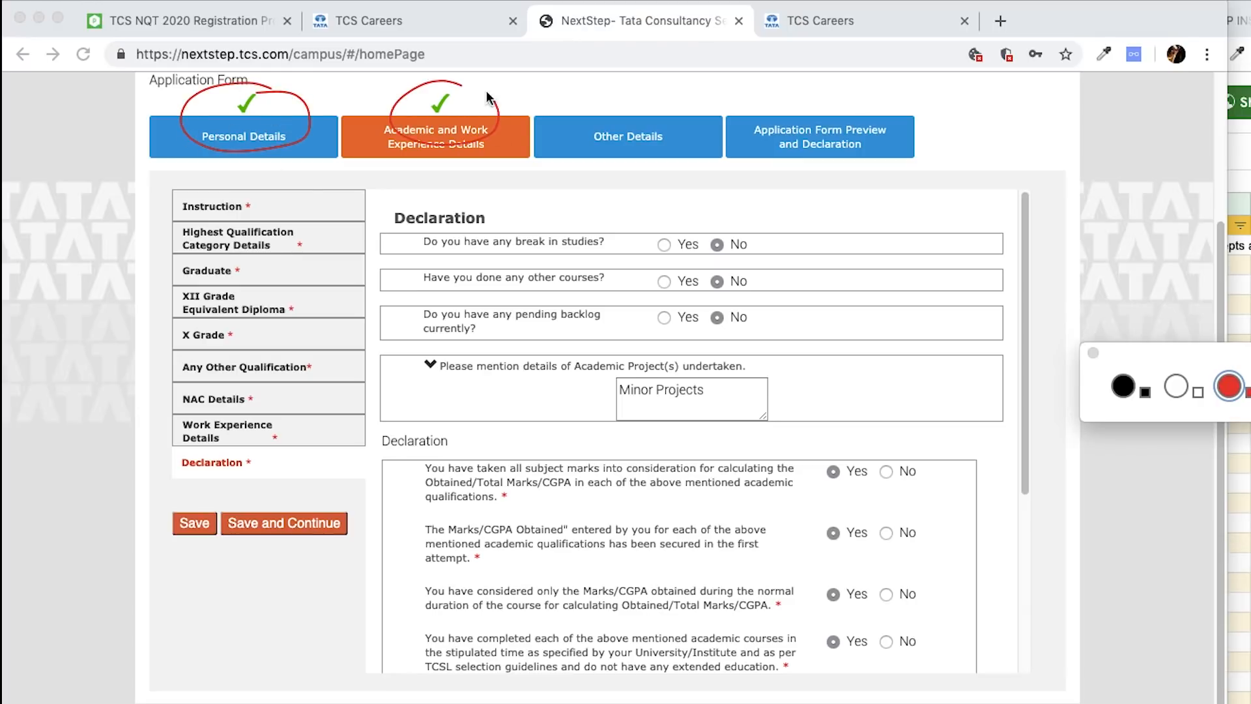
pyautogui.press('Escape')
pyautogui.click(1094, 353)
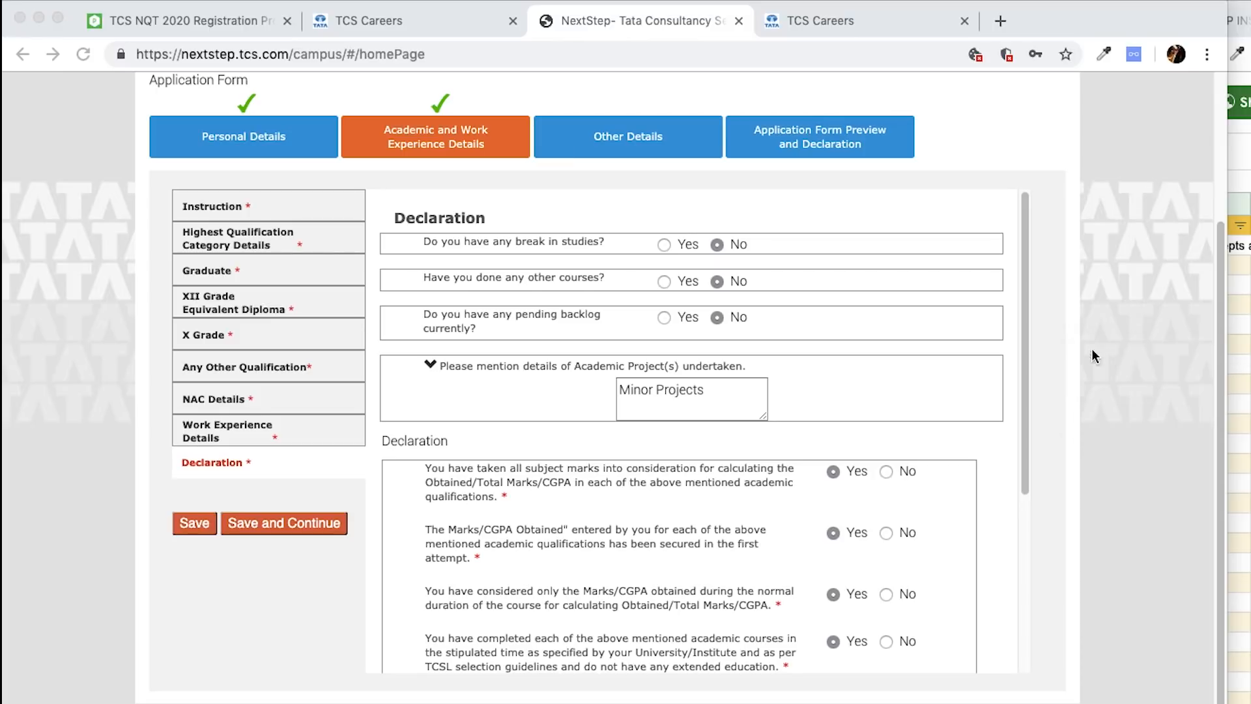
# - Save and go to Other Details, choosing India as nationality
pyautogui.click(284, 523)
pyautogui.click(728, 246)
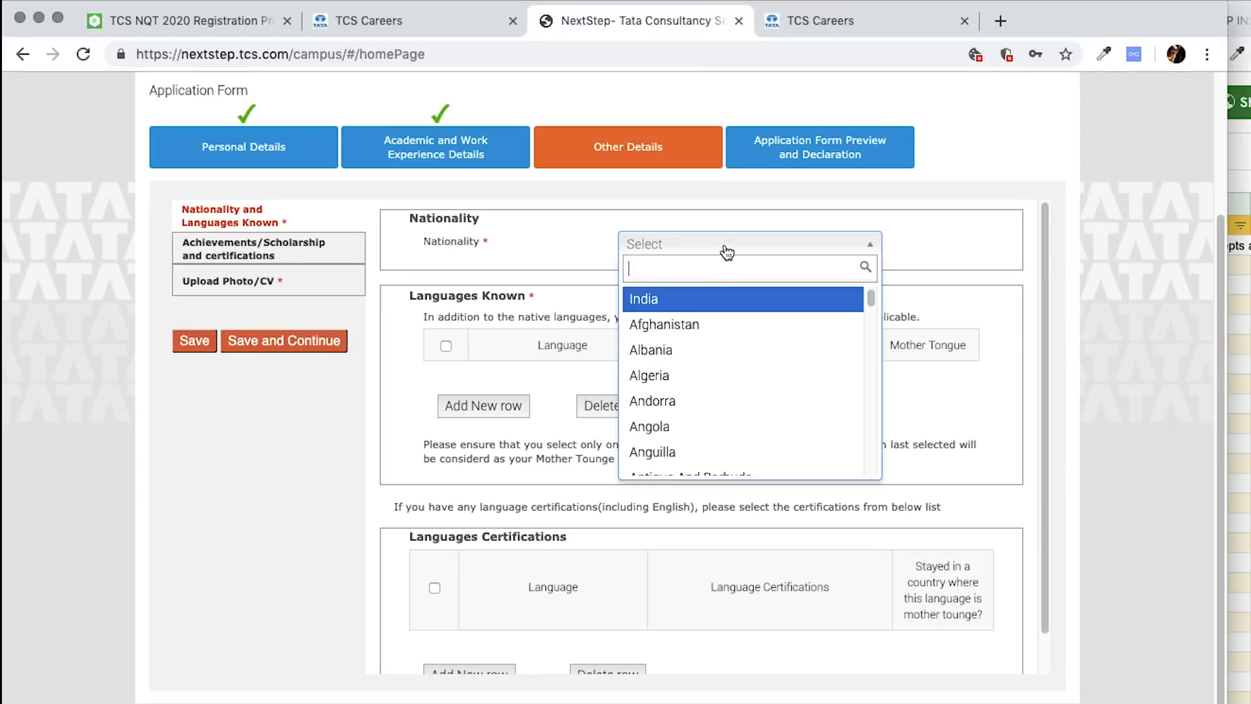
pyautogui.click(706, 305)
# - Add Tamil as a known language with speak, read, write and mother tongue ticked
pyautogui.click(480, 405)
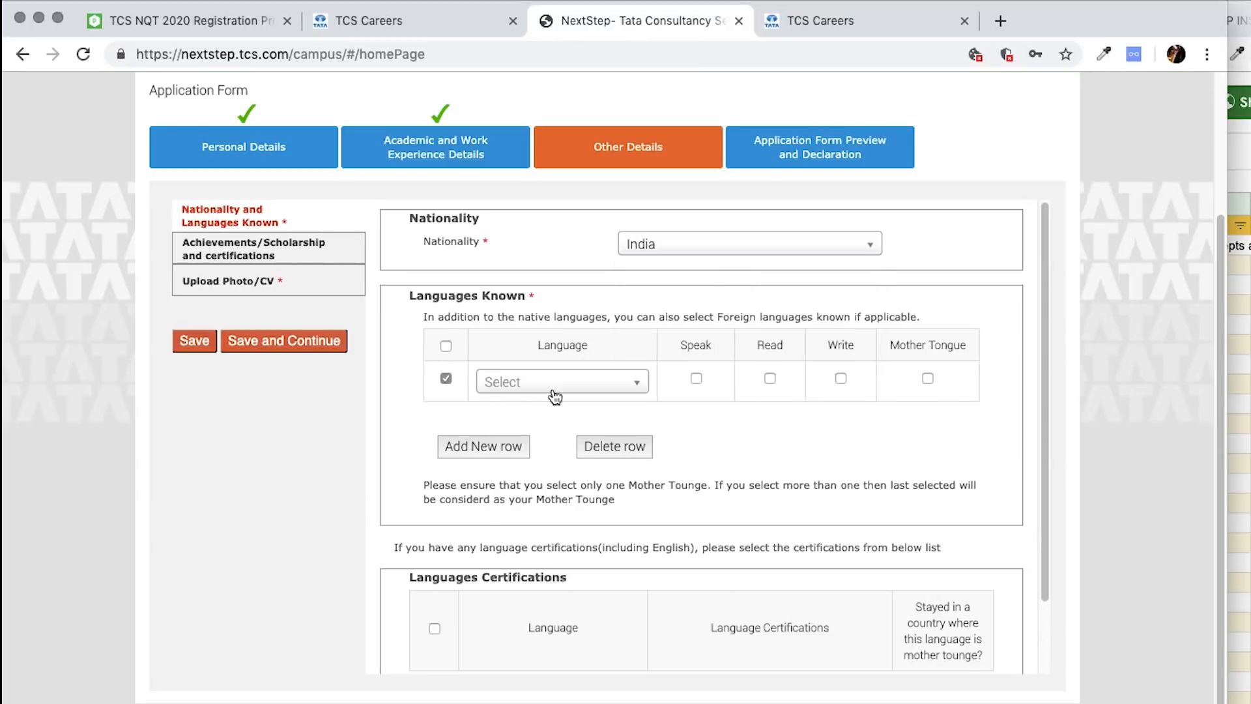
pyautogui.click(558, 388)
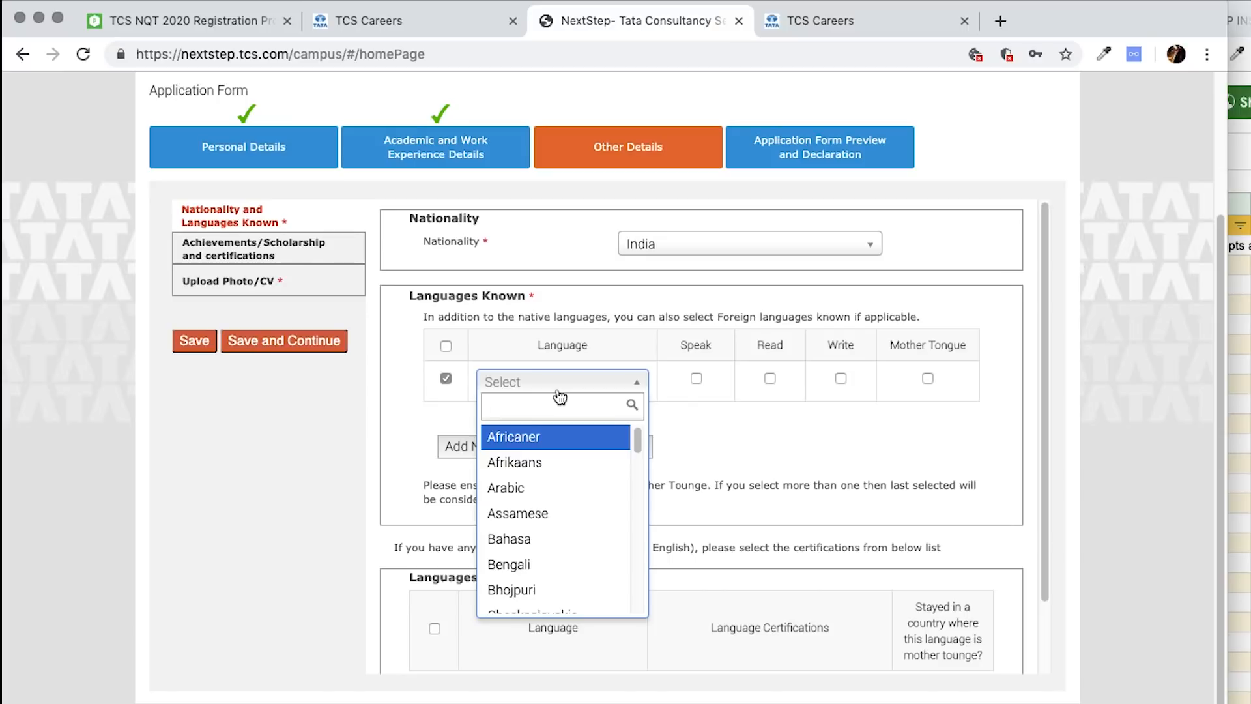
pyautogui.write('tami')
pyautogui.click(545, 433)
pyautogui.click(696, 378)
pyautogui.click(770, 378)
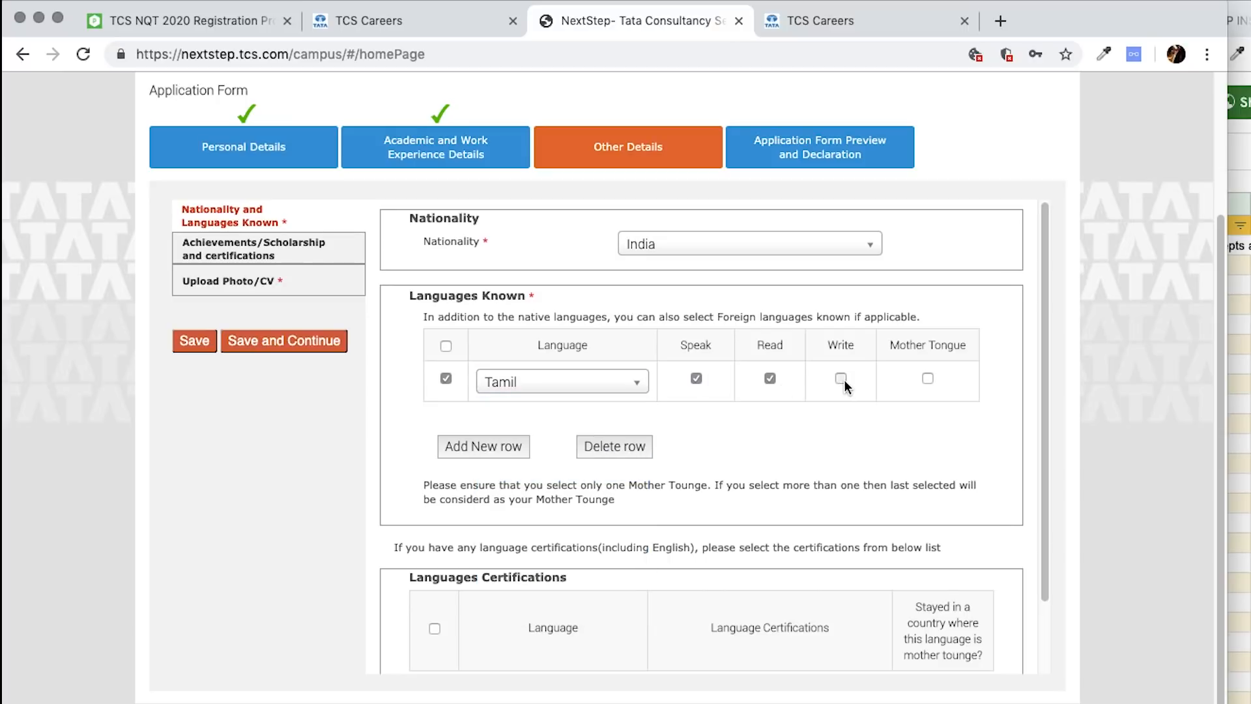
pyautogui.click(841, 379)
pyautogui.click(928, 378)
# - Add Hindi (spoken, mother tongue) and English (spoken) as known languages
pyautogui.click(508, 447)
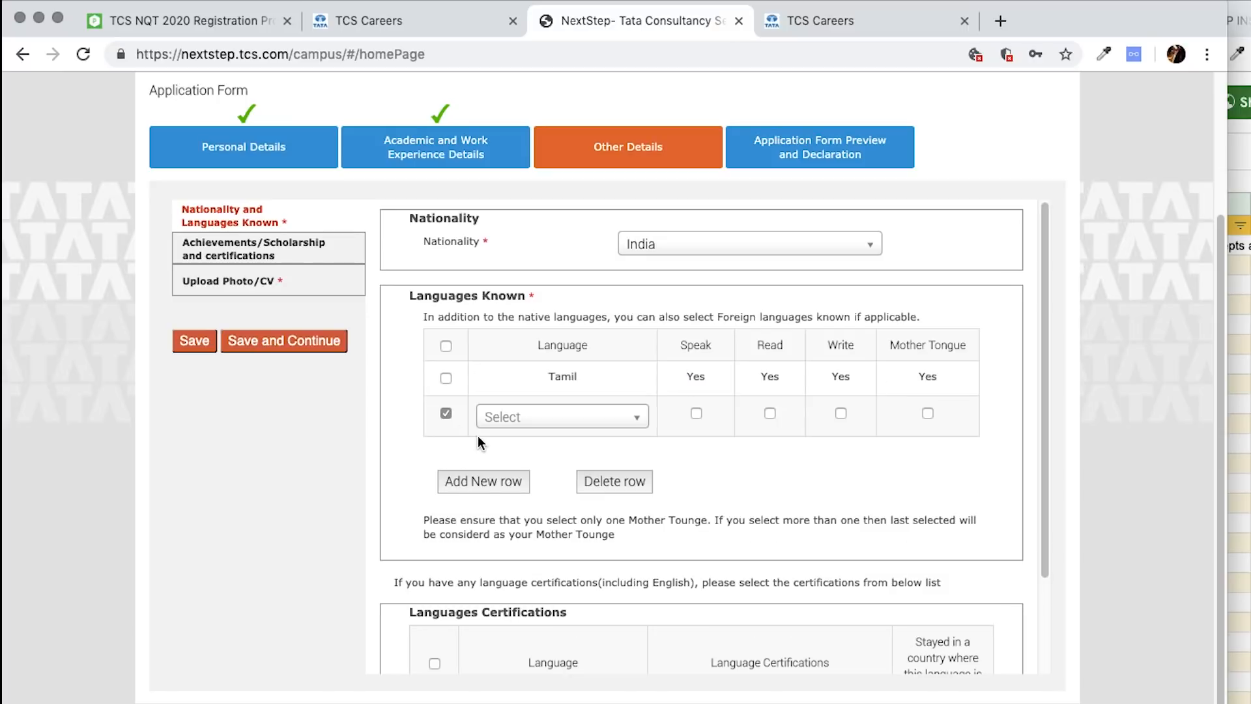
pyautogui.click(556, 422)
pyautogui.write('hin')
pyautogui.click(553, 498)
pyautogui.click(696, 413)
pyautogui.click(928, 413)
pyautogui.click(482, 482)
pyautogui.click(556, 453)
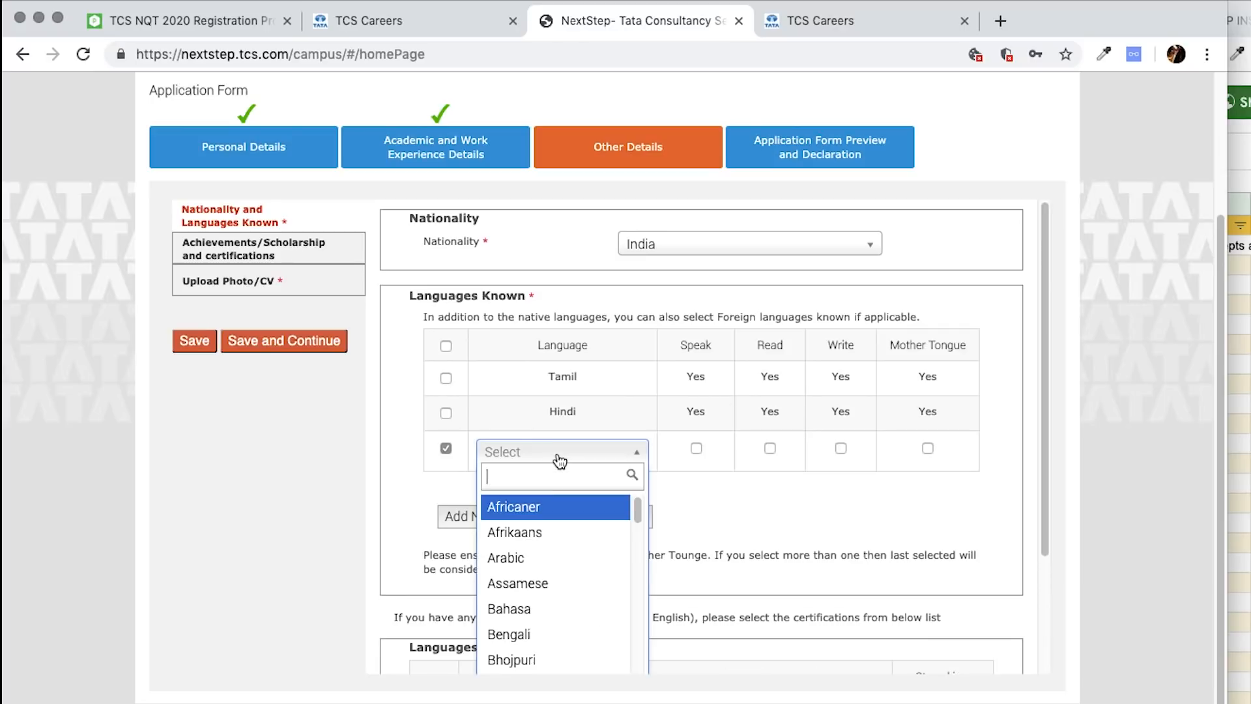
pyautogui.write('eng')
pyautogui.click(538, 533)
pyautogui.click(696, 448)
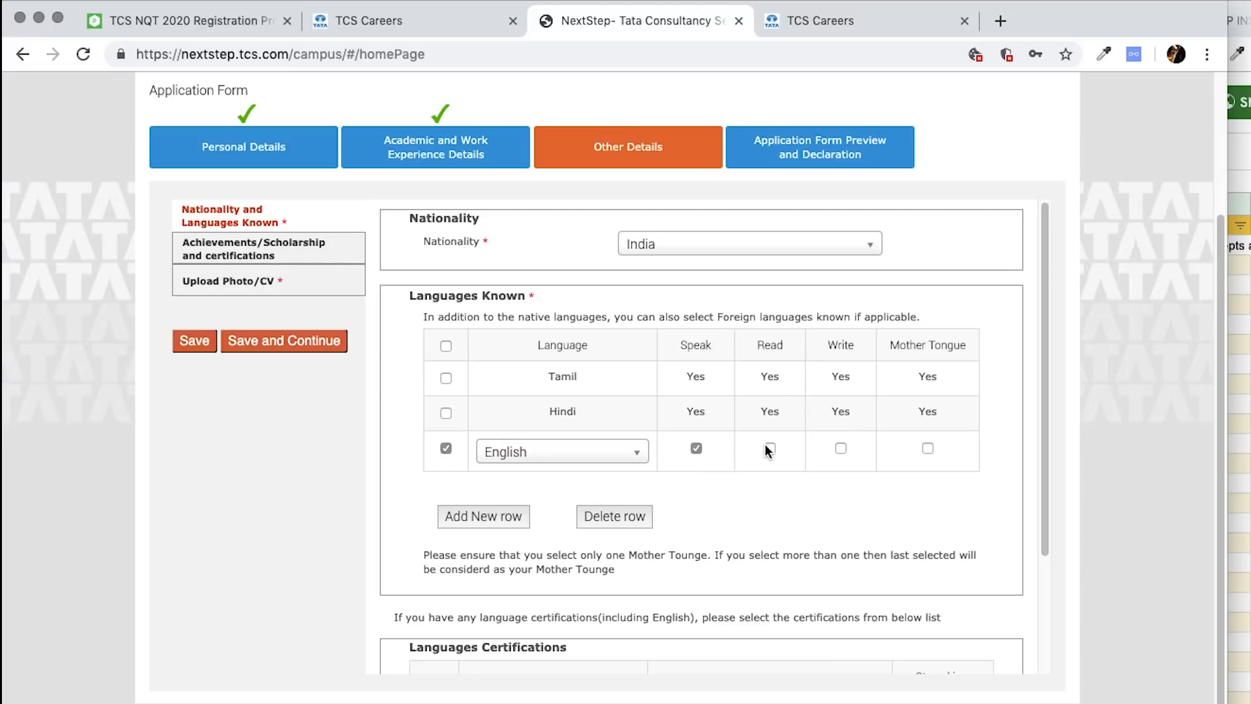
# - Add Telugu as a known language marked as spoken
pyautogui.click(474, 516)
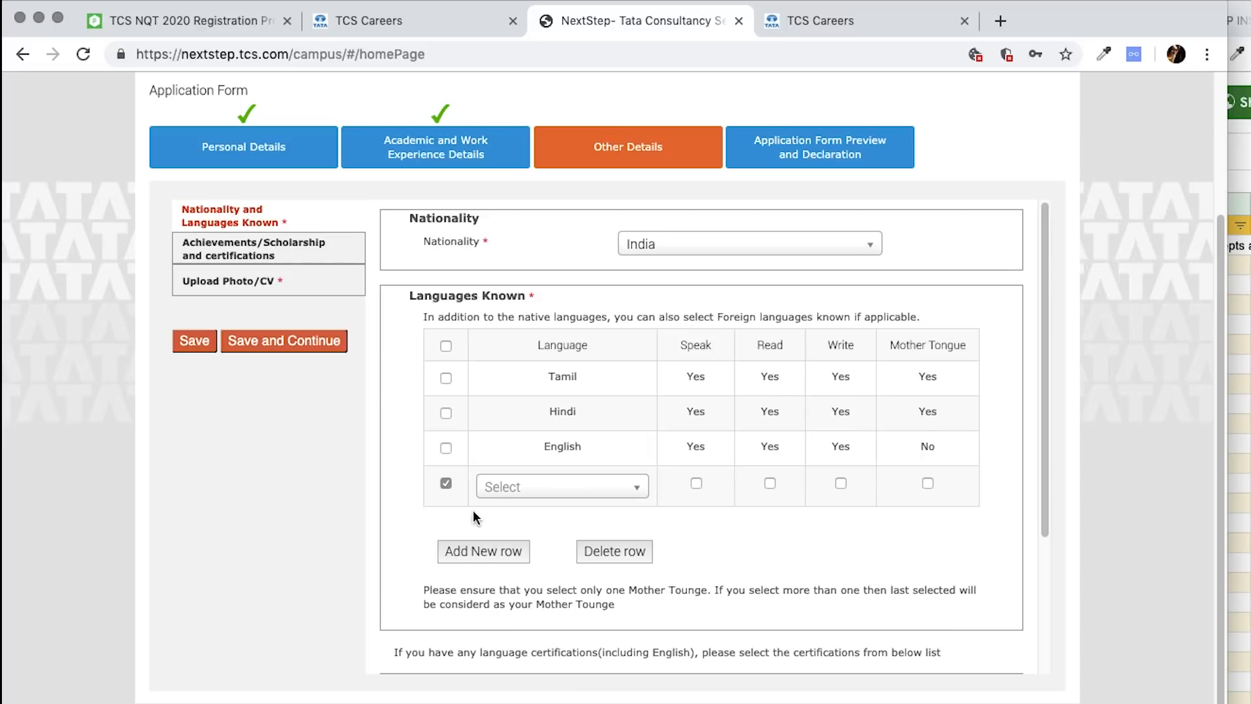
pyautogui.click(579, 486)
pyautogui.write('tel')
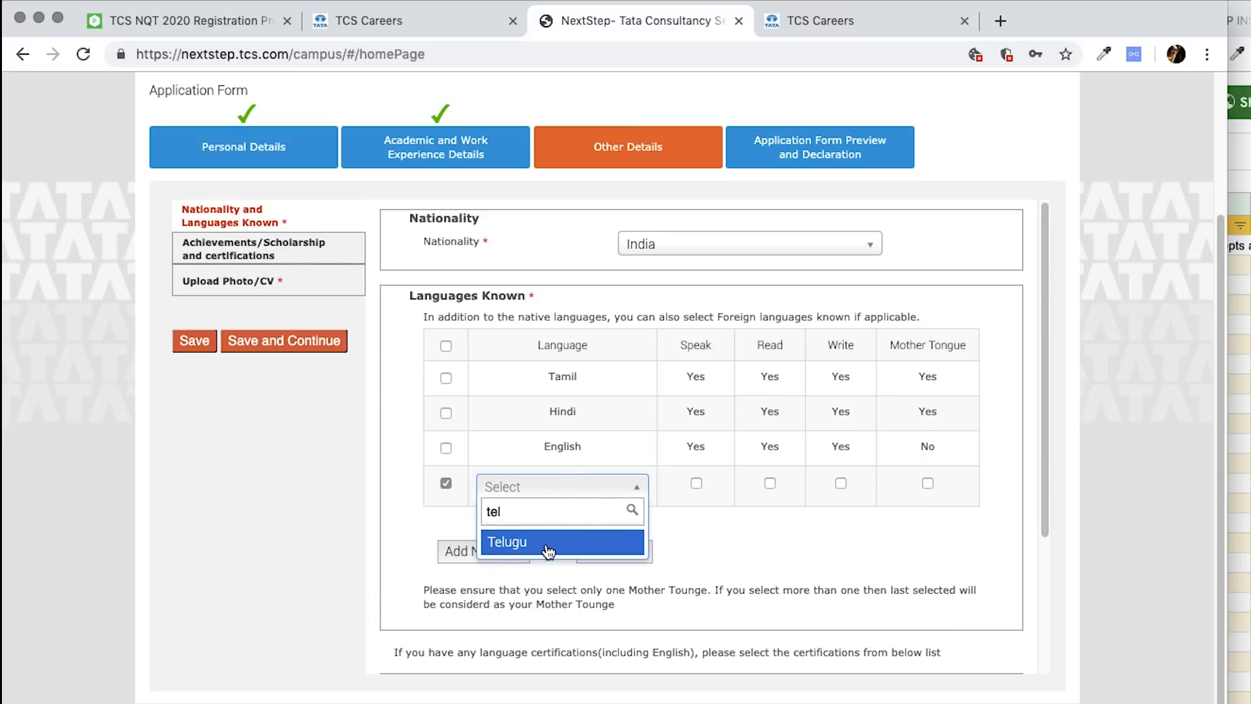
pyautogui.click(549, 547)
pyautogui.click(695, 483)
# - Save, then after the single mother tongue warning clear Hindi's mother tongue and commit the rows
pyautogui.click(194, 340)
pyautogui.click(598, 259)
pyautogui.scroll(-3, 811, 518)
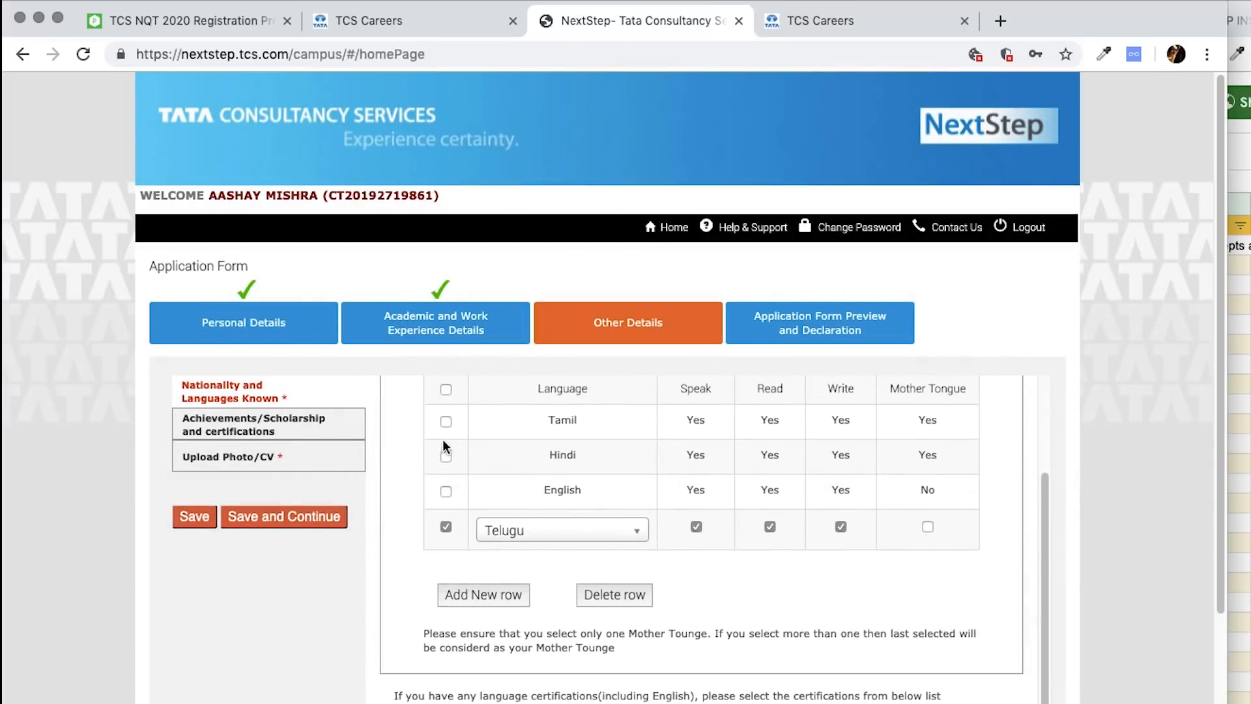
pyautogui.click(445, 455)
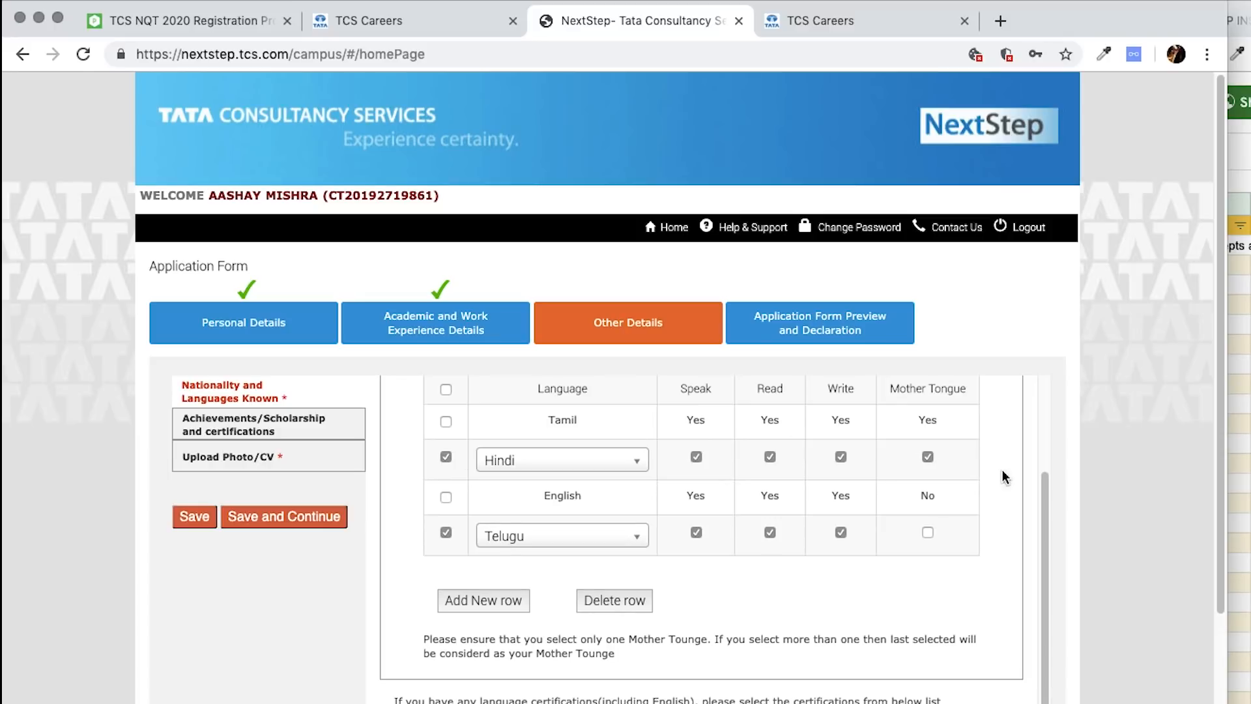
pyautogui.click(445, 458)
pyautogui.click(447, 521)
pyautogui.moveTo(925, 459); pyautogui.dragTo(992, 523)
pyautogui.click(990, 523)
pyautogui.scroll(-4, 690, 621)
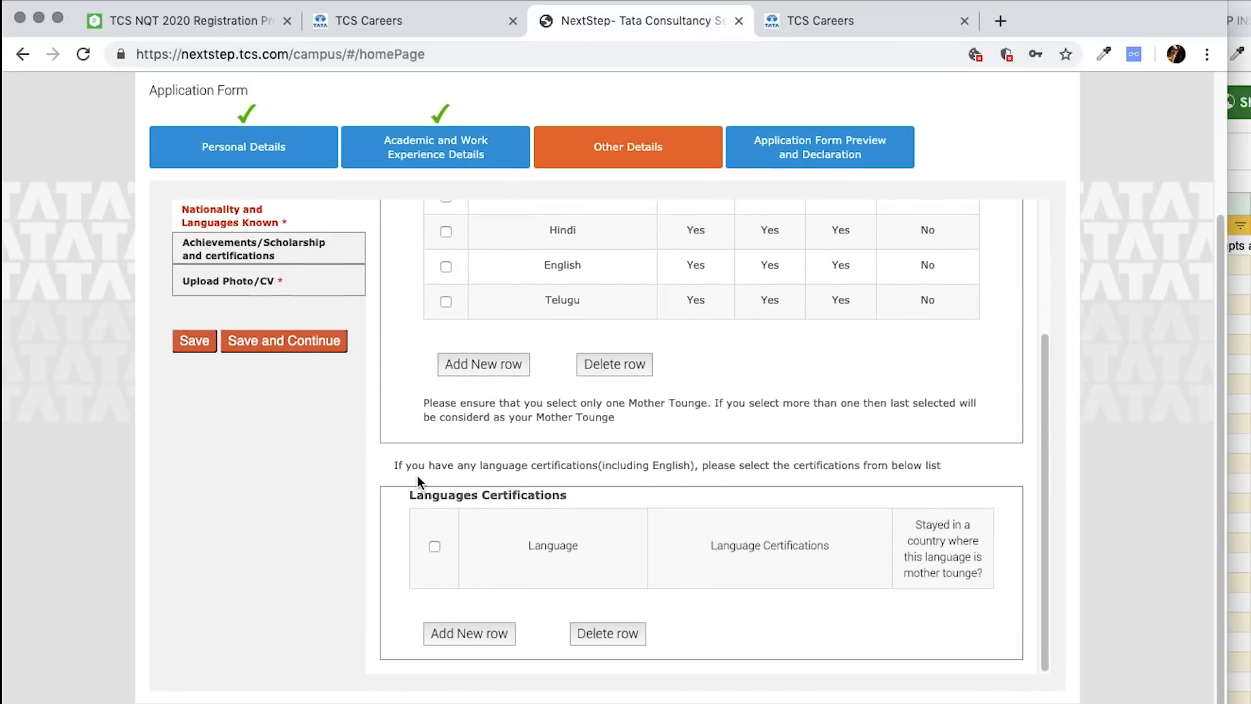
pyautogui.scroll(5, 416, 475)
# - Save the languages and enter 'Sports Awards various' as achievements
pyautogui.click(193, 341)
pyautogui.click(298, 251)
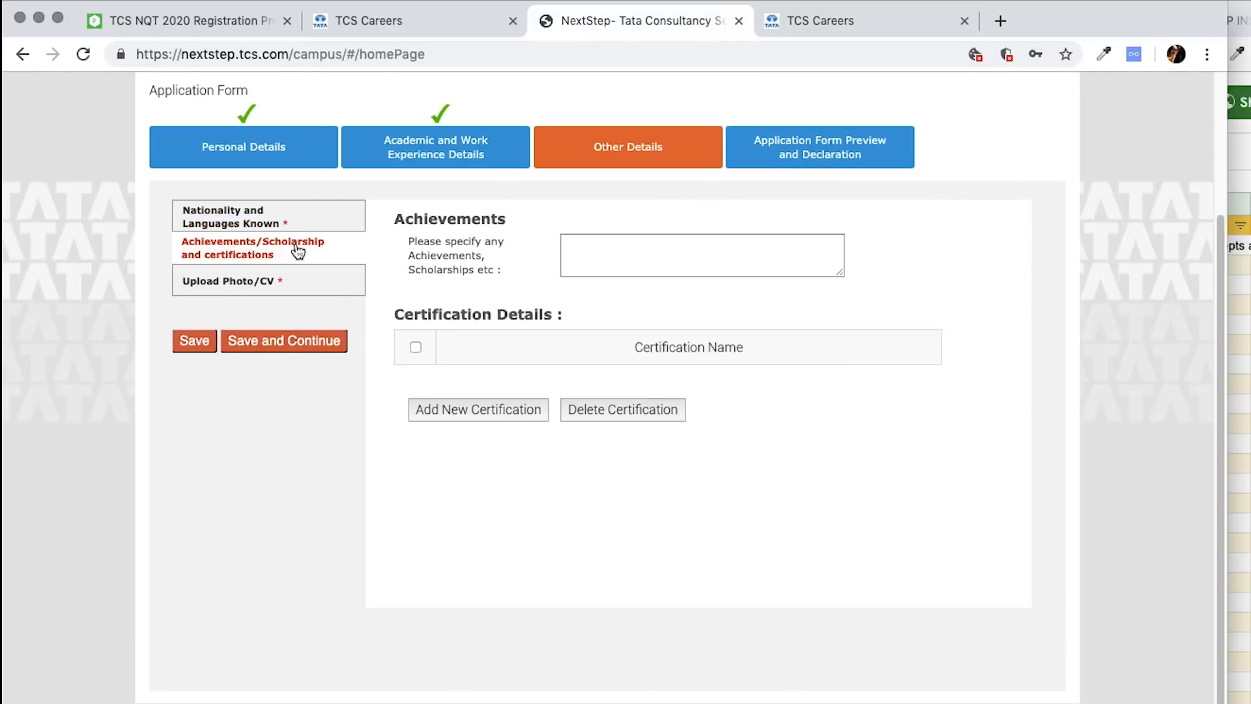
pyautogui.click(650, 259)
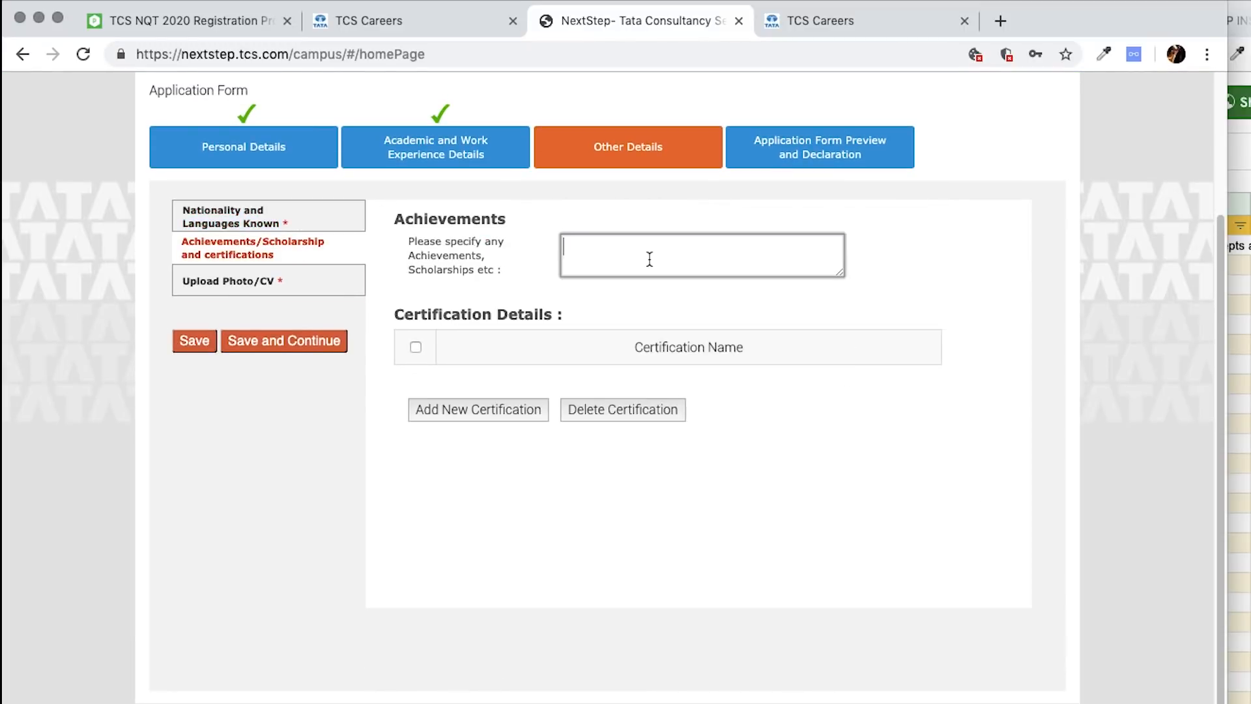
pyautogui.write('Sports Awards various')
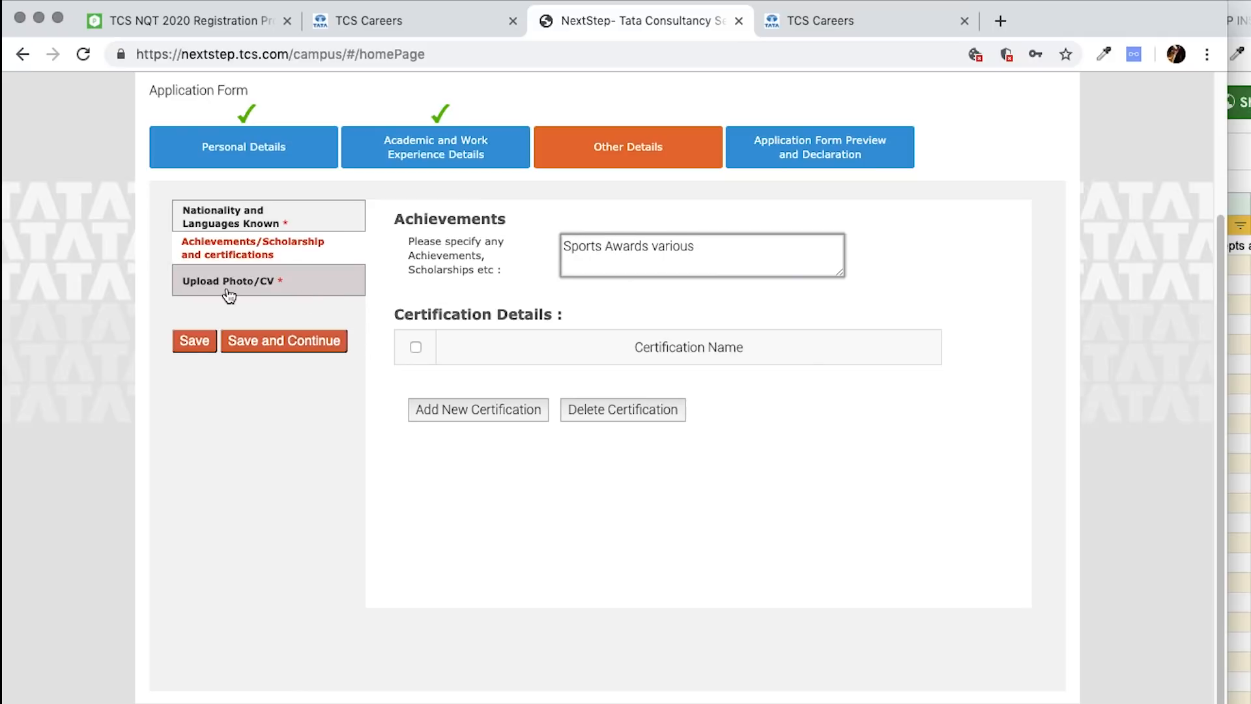
# - Enter the smart card first and last name and choose blood group A+
pyautogui.click(306, 287)
pyautogui.click(637, 478)
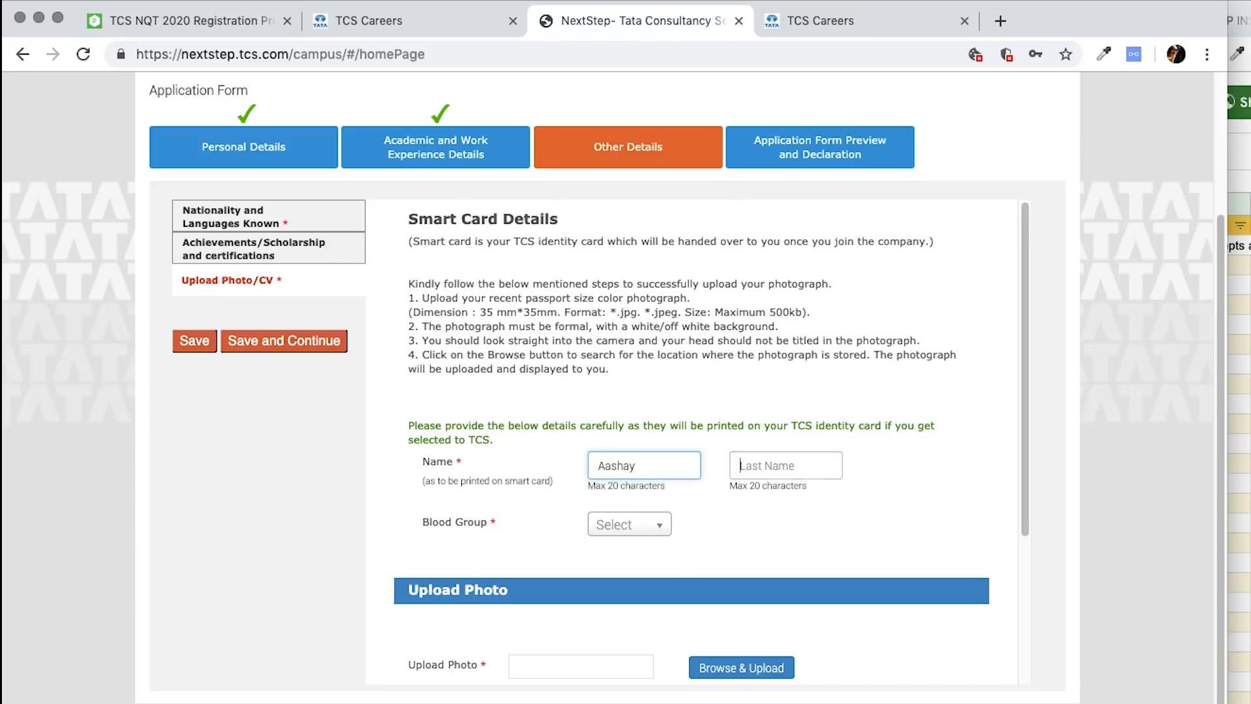
pyautogui.press('Tab')
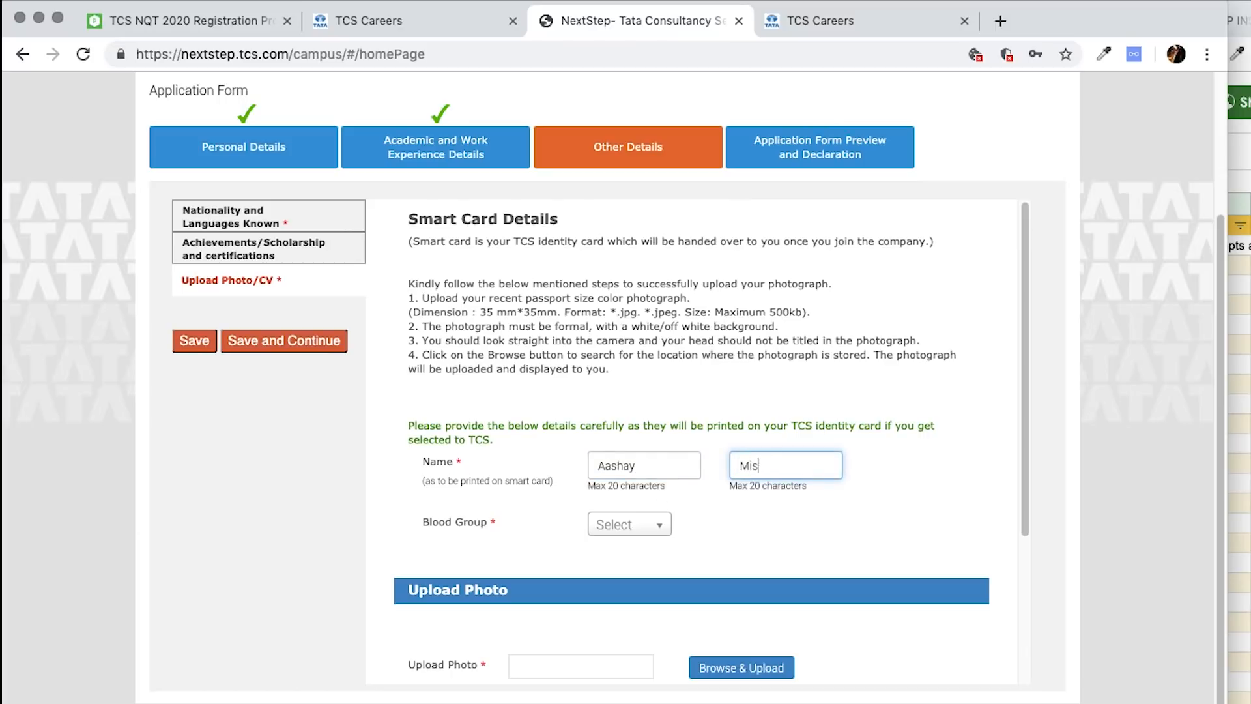
pyautogui.click(599, 527)
pyautogui.click(613, 581)
pyautogui.scroll(-3, 782, 567)
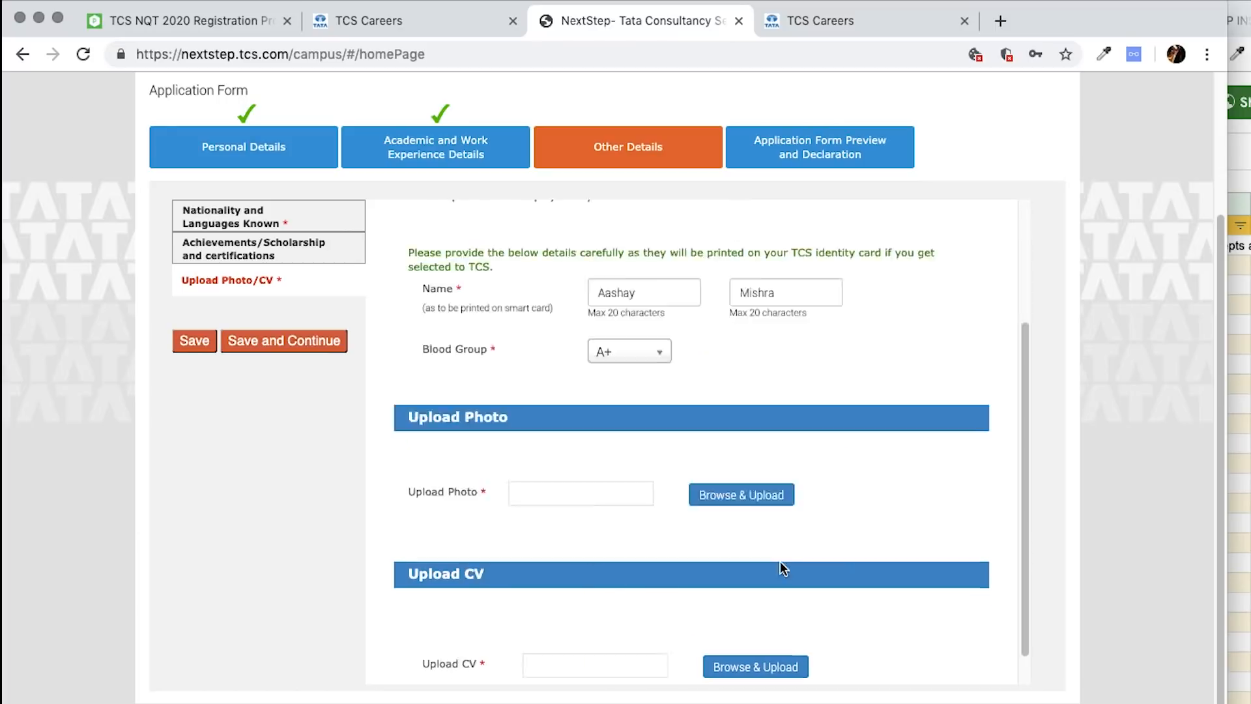
pyautogui.click(762, 632)
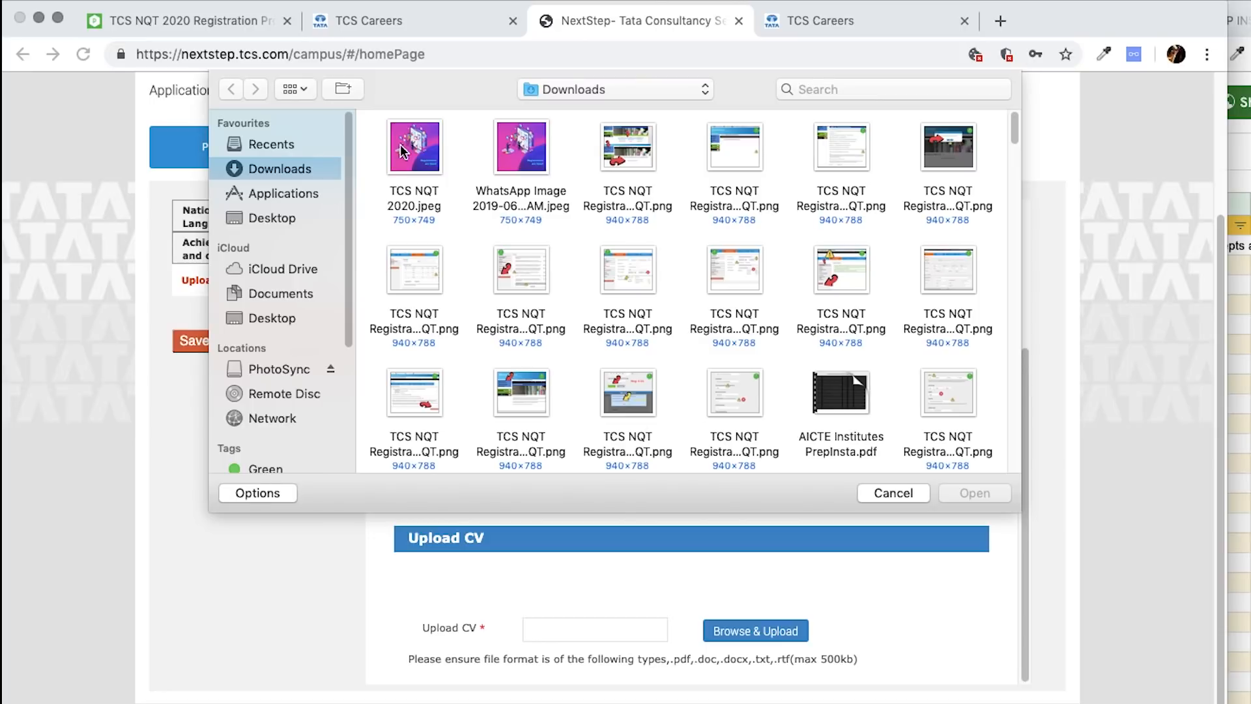
# - Browse recent files in the file picker, then cancel it
pyautogui.click(298, 146)
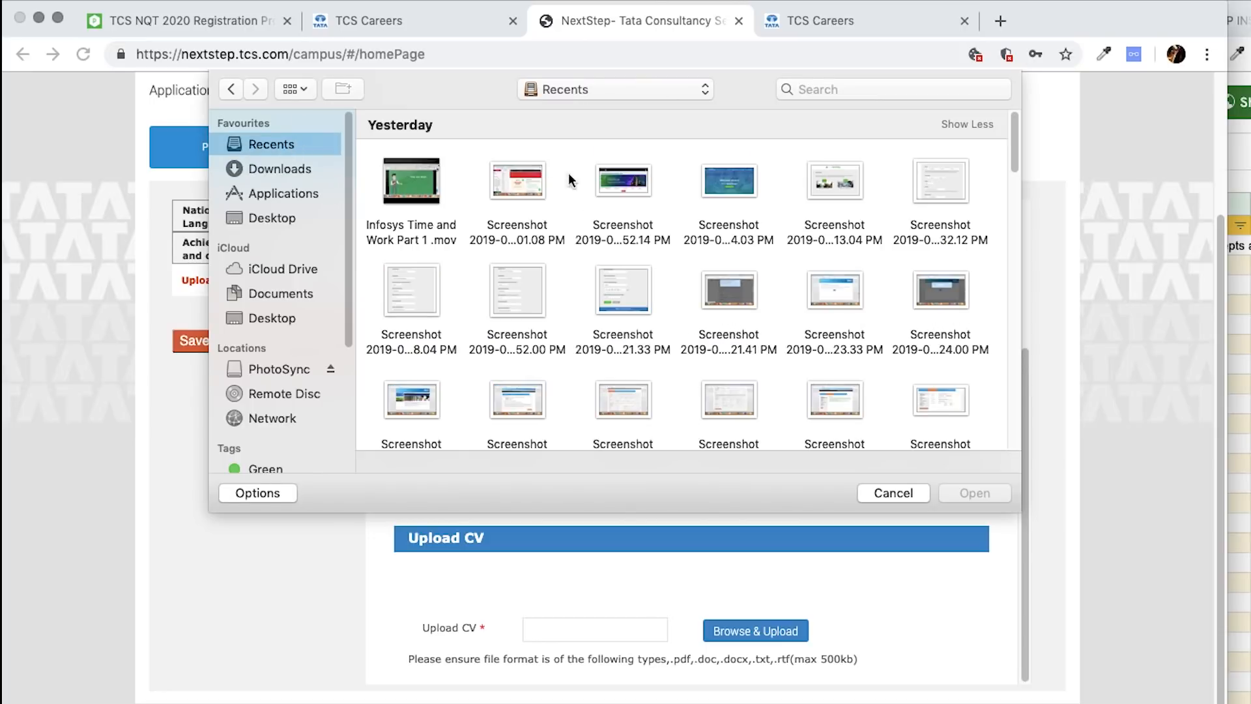
pyautogui.scroll(-3, 625, 336)
pyautogui.scroll(3, 629, 343)
pyautogui.scroll(-10, 917, 326)
pyautogui.scroll(10, 917, 326)
pyautogui.scroll(2, 917, 326)
pyautogui.click(888, 492)
# - Find 3.GST Reg..pdf in Downloads and move it to the Desktop
pyautogui.press('super+Tab')
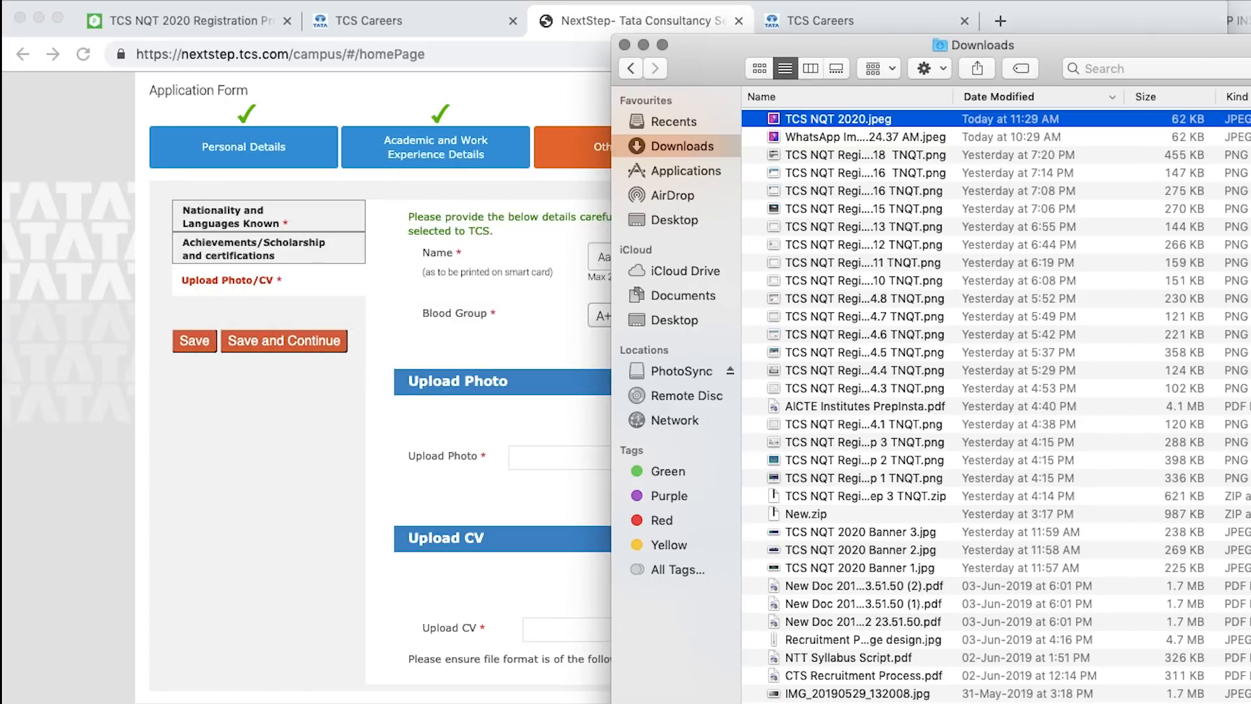
pyautogui.click(1238, 96)
pyautogui.scroll(5, 1238, 225)
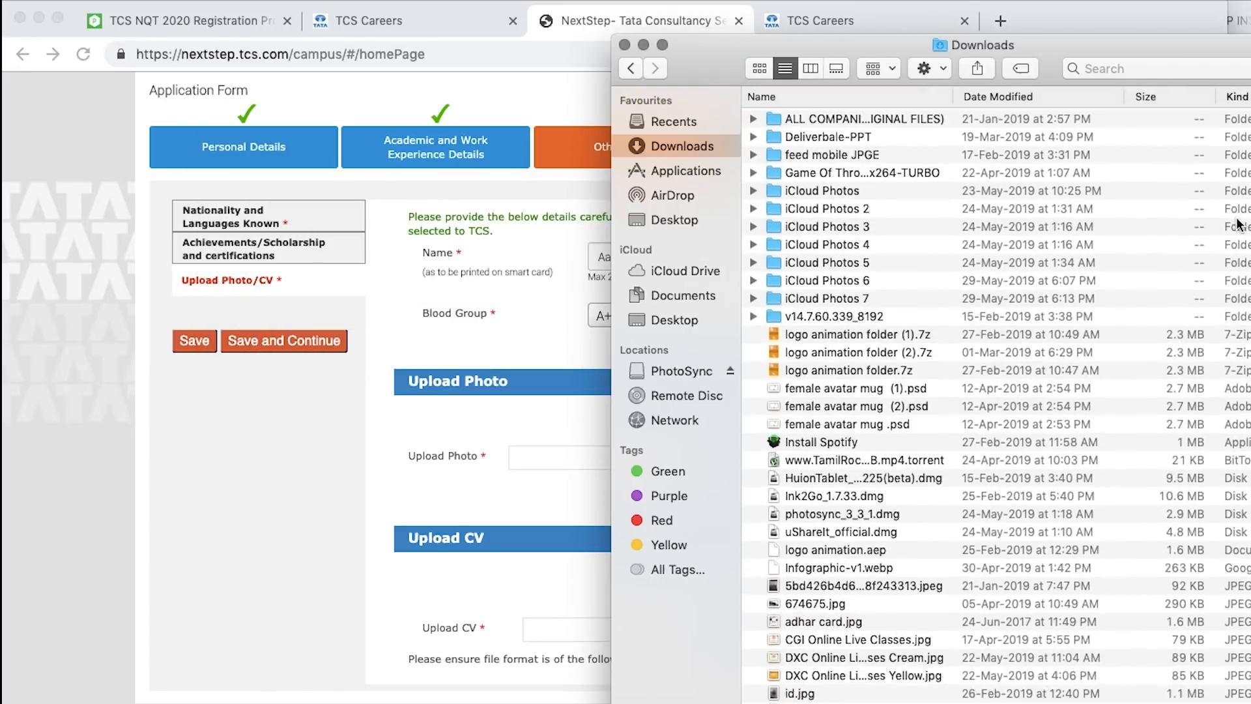
pyautogui.moveTo(612, 251); pyautogui.dragTo(262, 251)
pyautogui.scroll(-15, 809, 400)
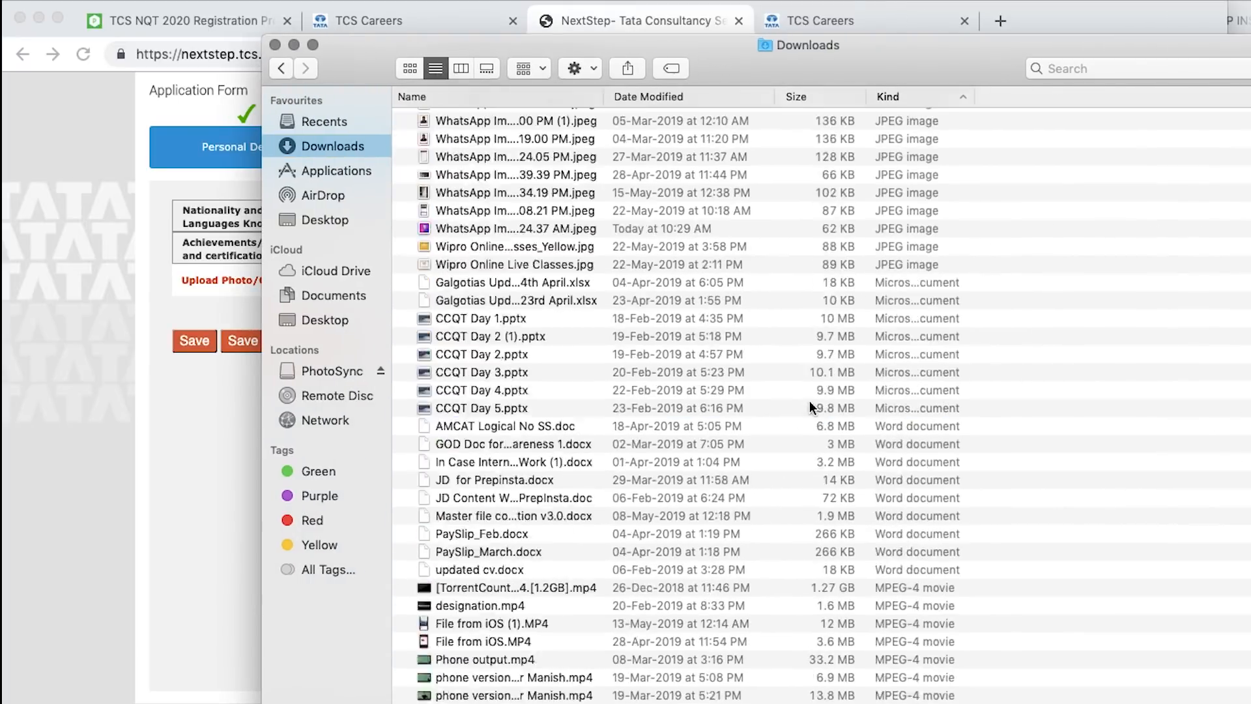
pyautogui.scroll(-1, 809, 400)
pyautogui.click(908, 261)
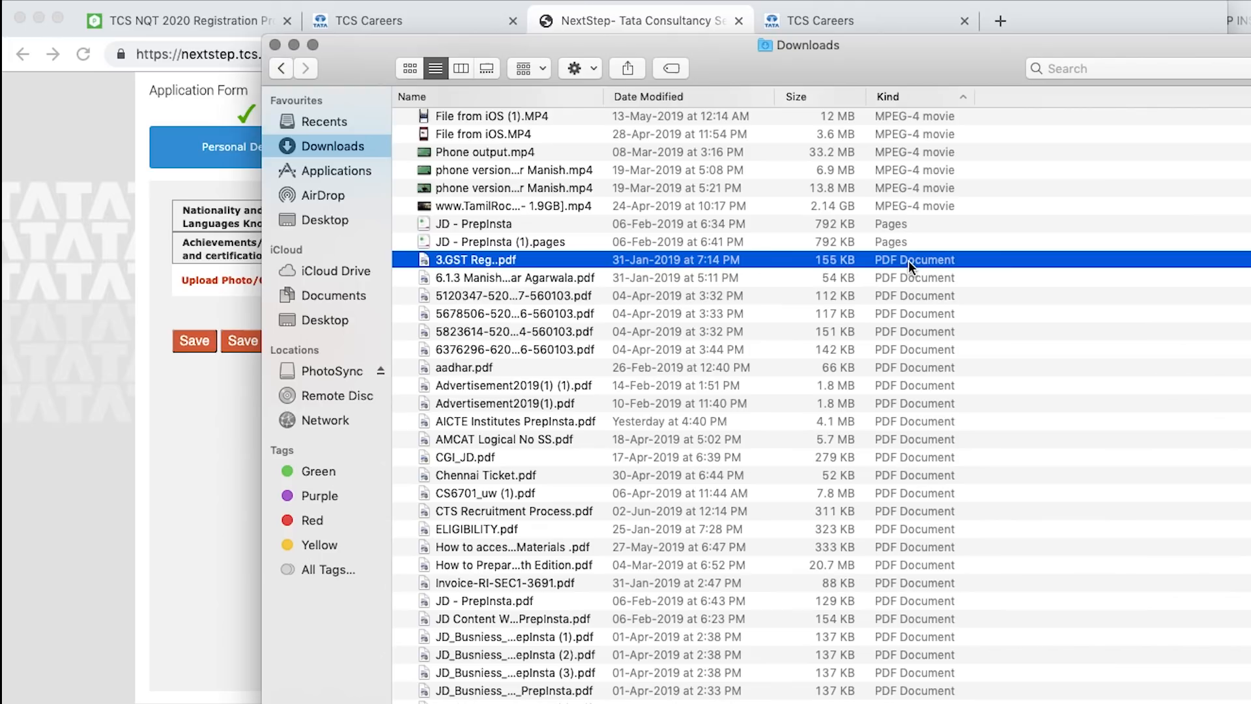
pyautogui.moveTo(908, 260); pyautogui.dragTo(337, 215)
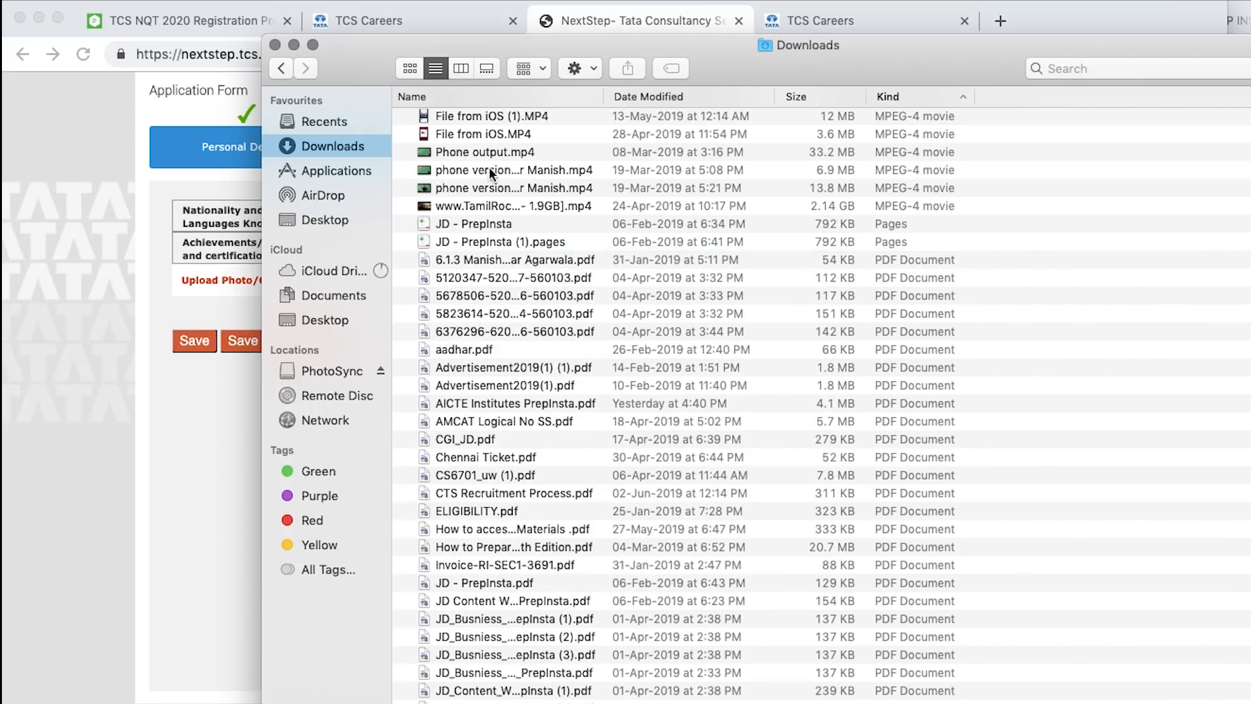
pyautogui.press('super+Tab')
# - Upload 3.GST Reg..pdf from the Desktop as the CV
pyautogui.click(755, 631)
pyautogui.click(286, 218)
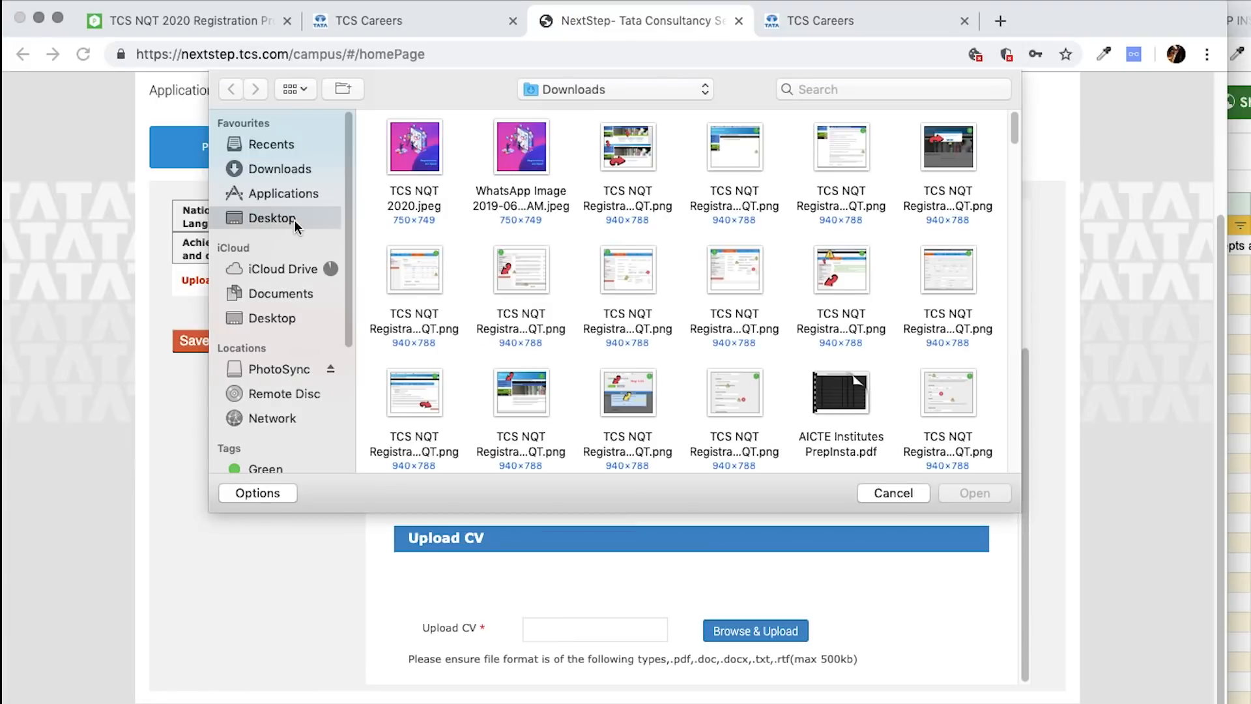
pyautogui.scroll(-3, 652, 229)
pyautogui.click(716, 274)
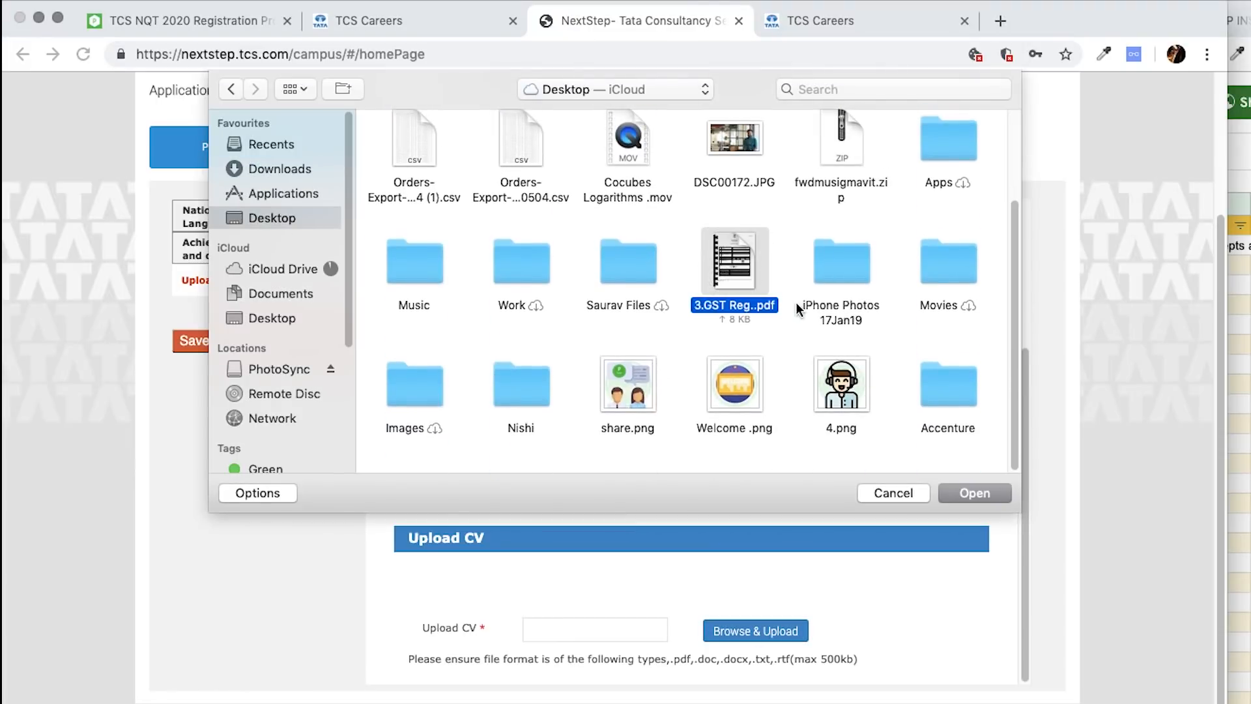
pyautogui.click(967, 491)
# - Upload the registration screenshot as the profile photo
pyautogui.click(756, 459)
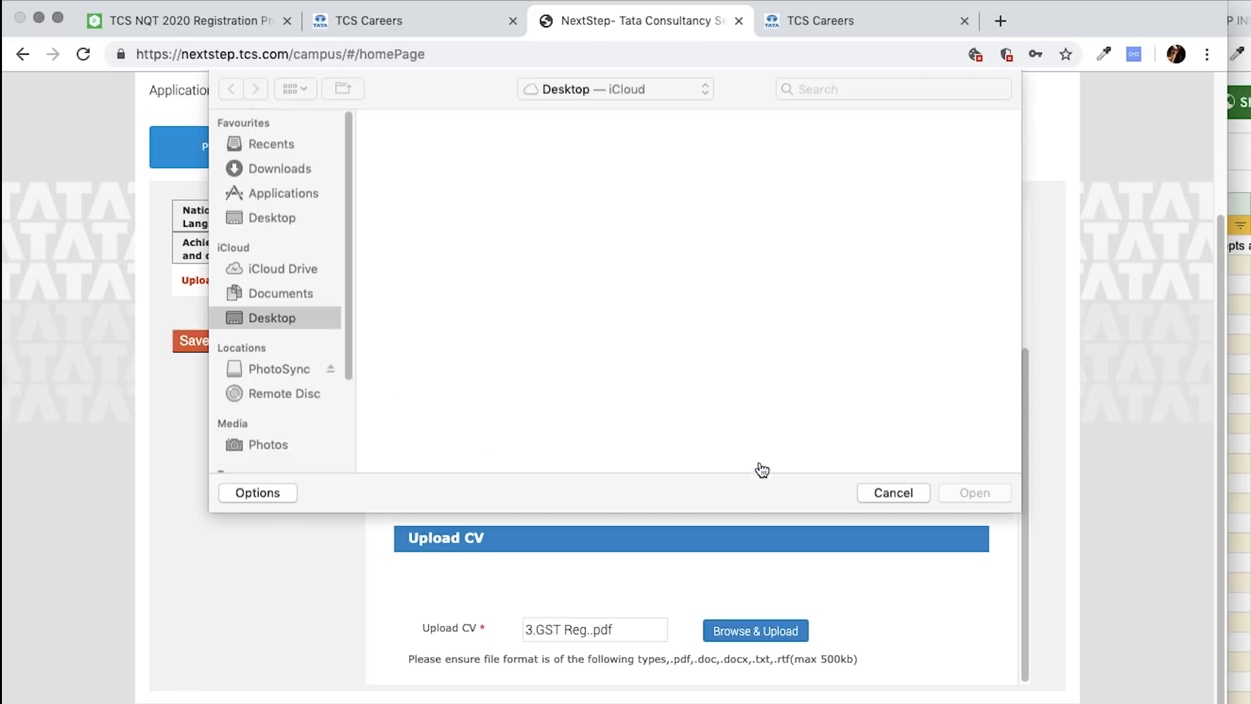
pyautogui.click(522, 163)
pyautogui.click(960, 500)
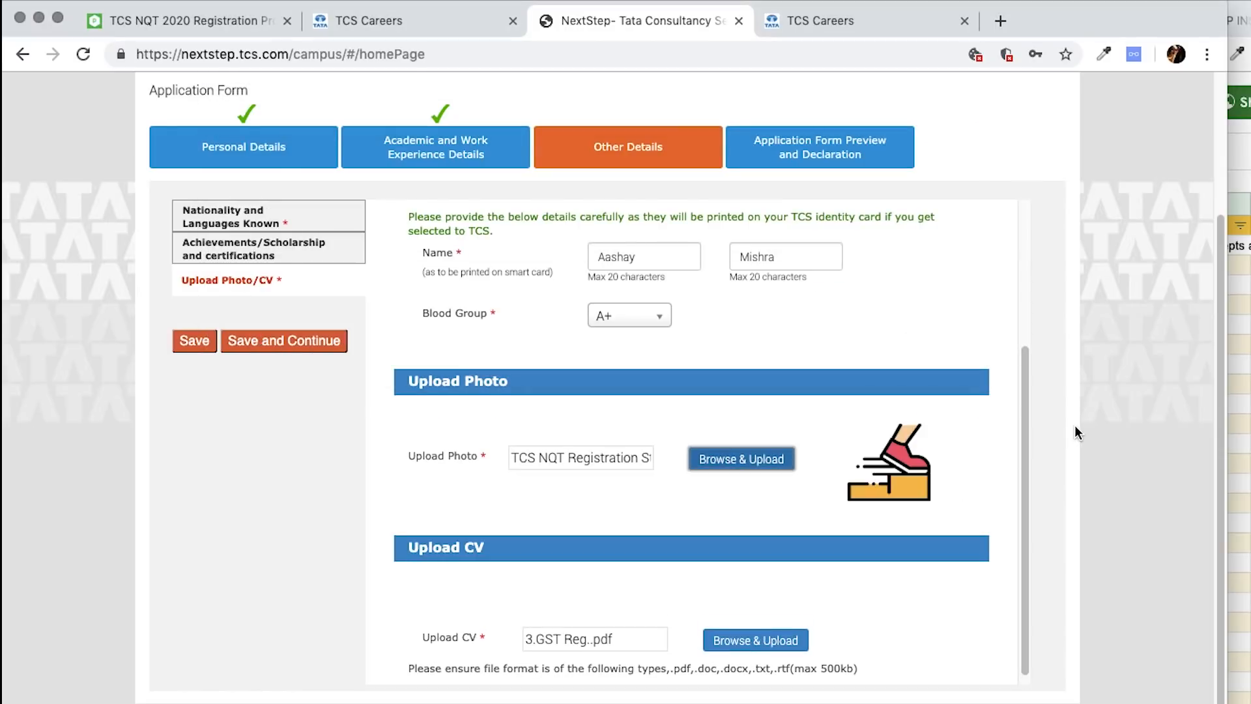
# - Save Other Details, continue, and answer No to the security questions
pyautogui.click(191, 340)
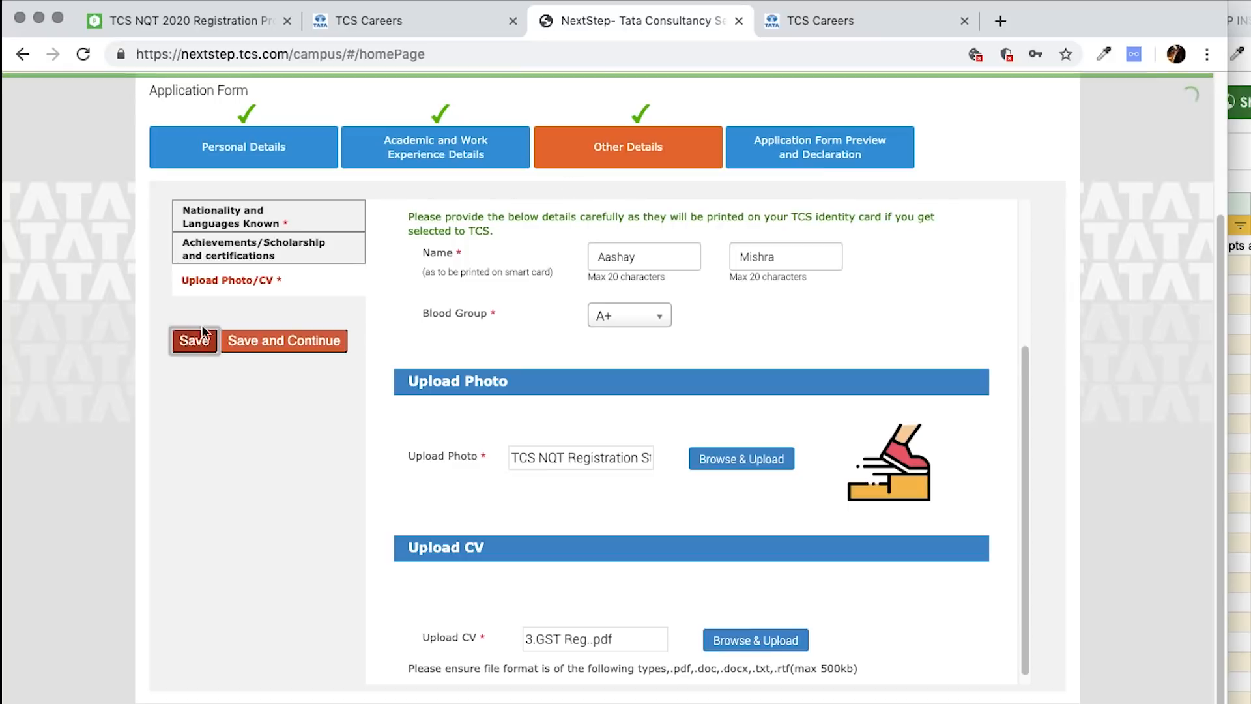
pyautogui.click(267, 341)
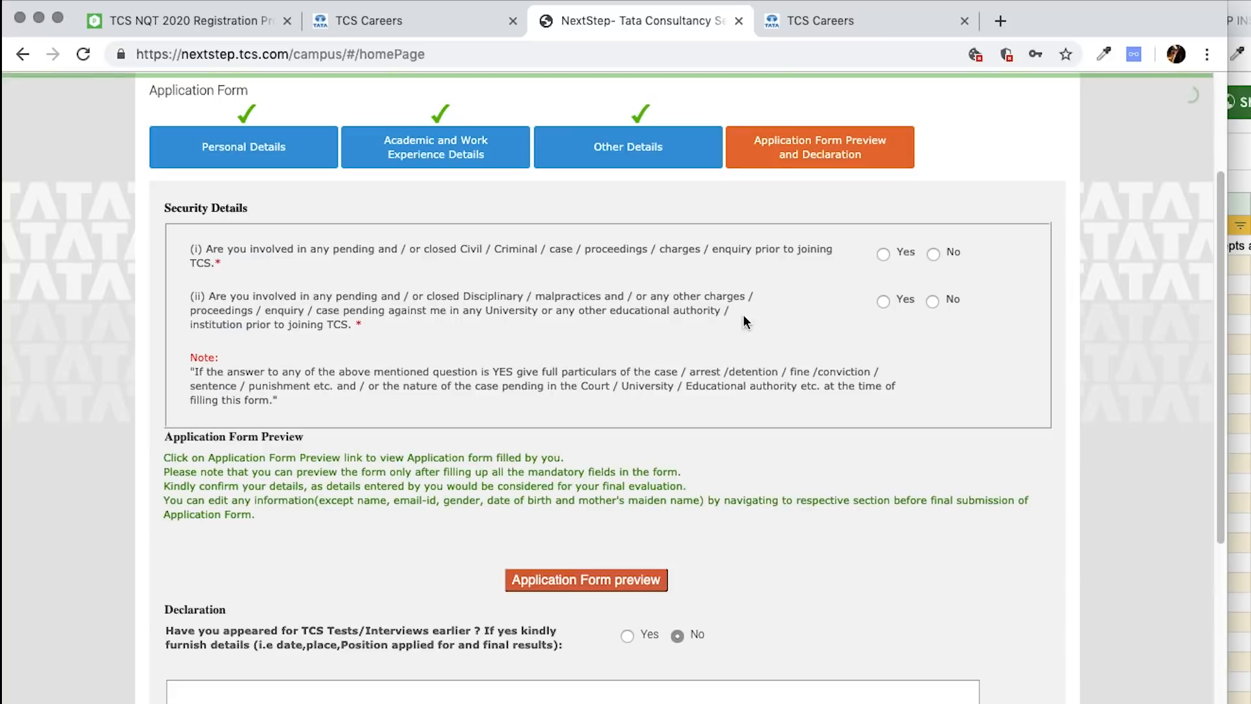
pyautogui.click(932, 301)
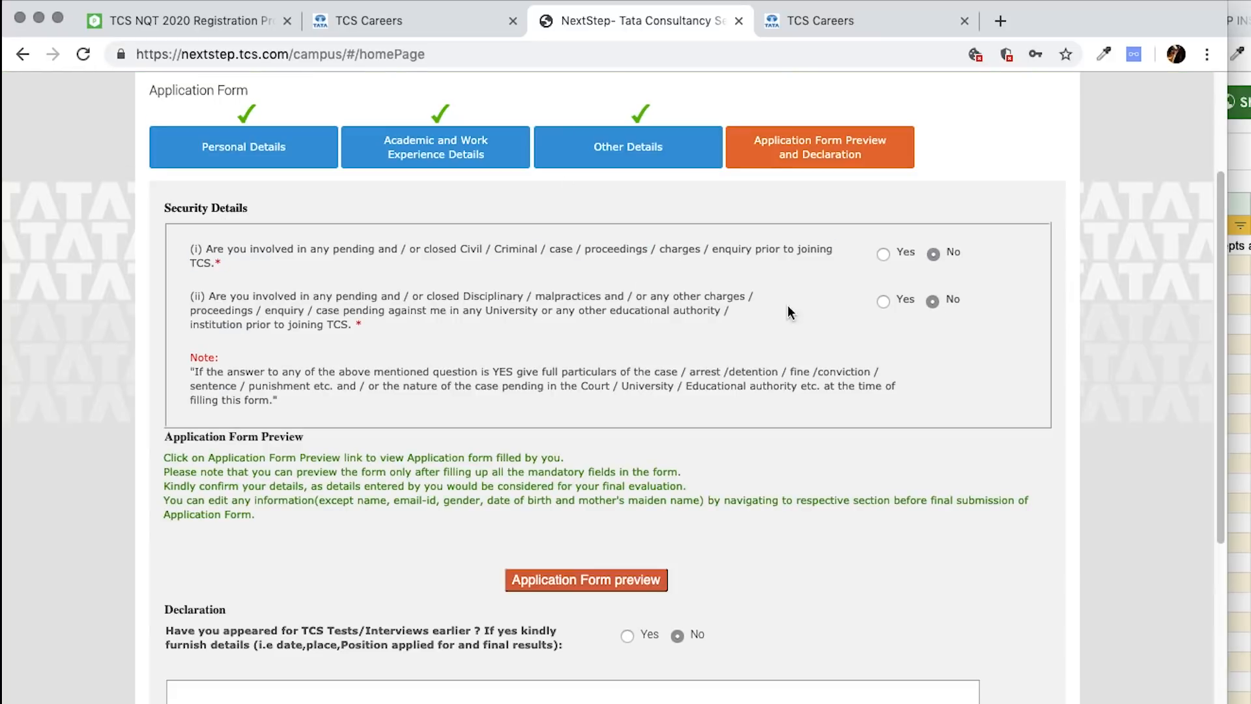
pyautogui.scroll(-3, 802, 391)
# - Save the application form preview as a PDF under its default name
pyautogui.click(603, 424)
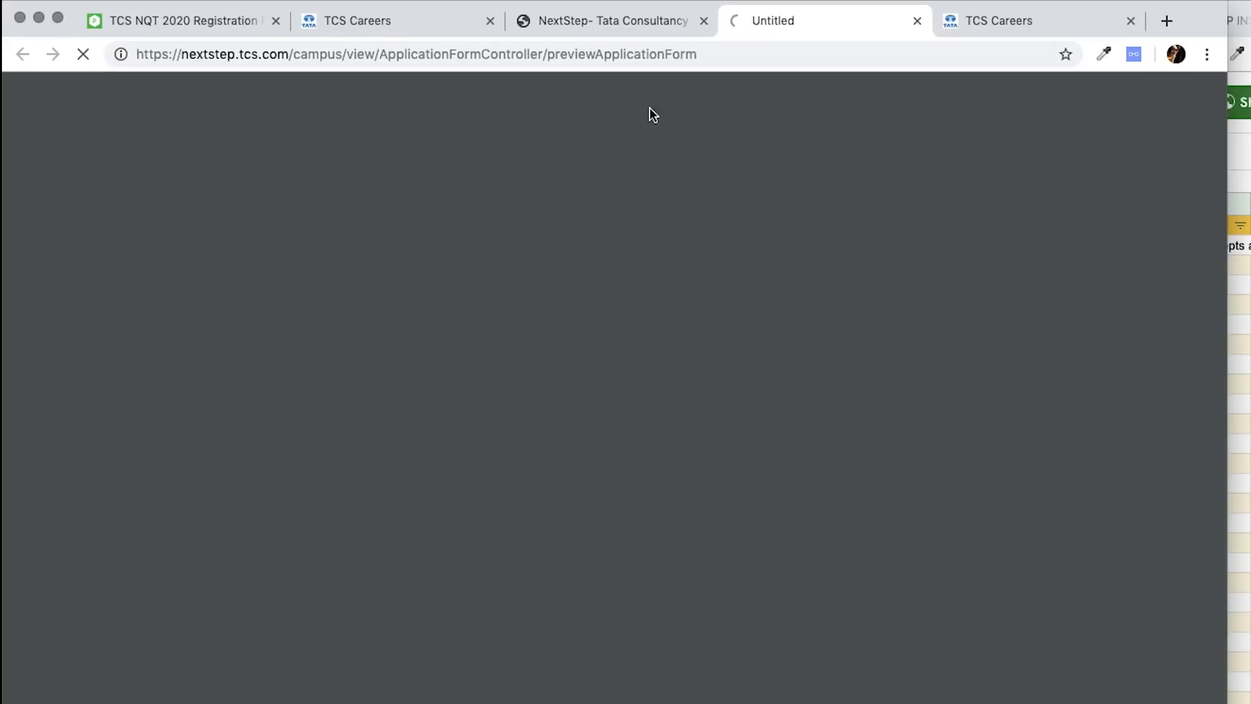
pyautogui.scroll(-15, 732, 403)
pyautogui.scroll(15, 731, 403)
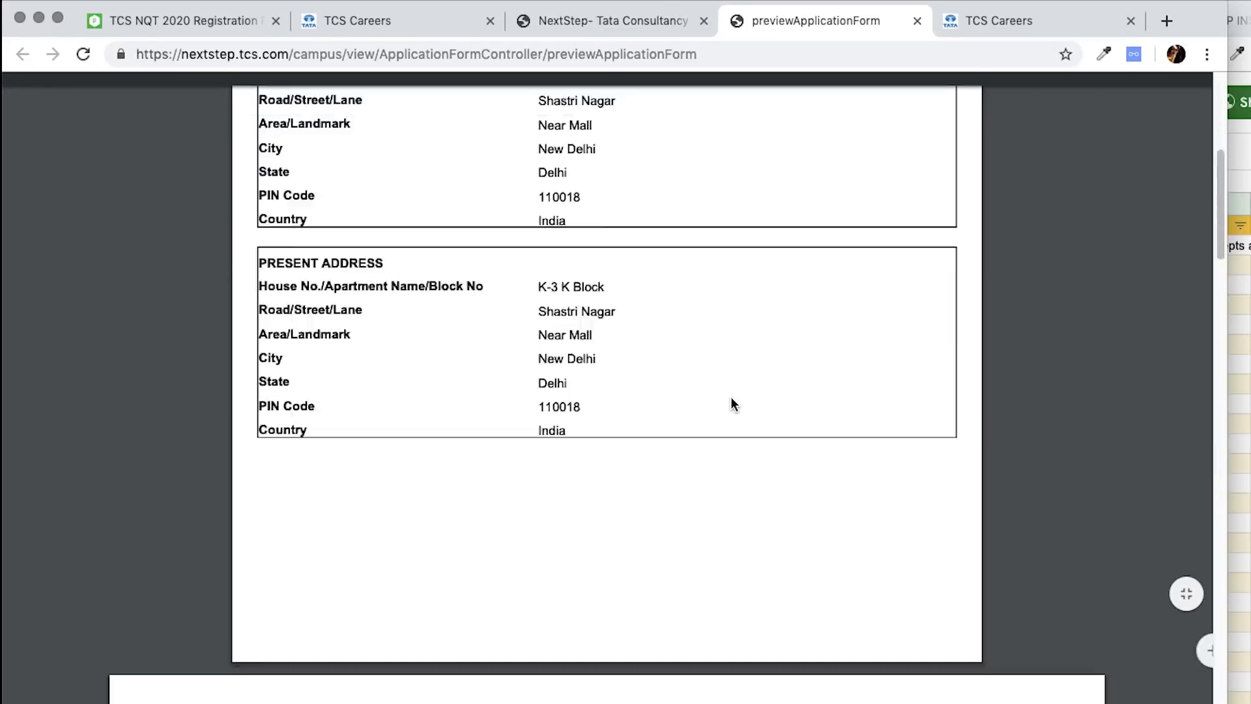
pyautogui.click(1120, 105)
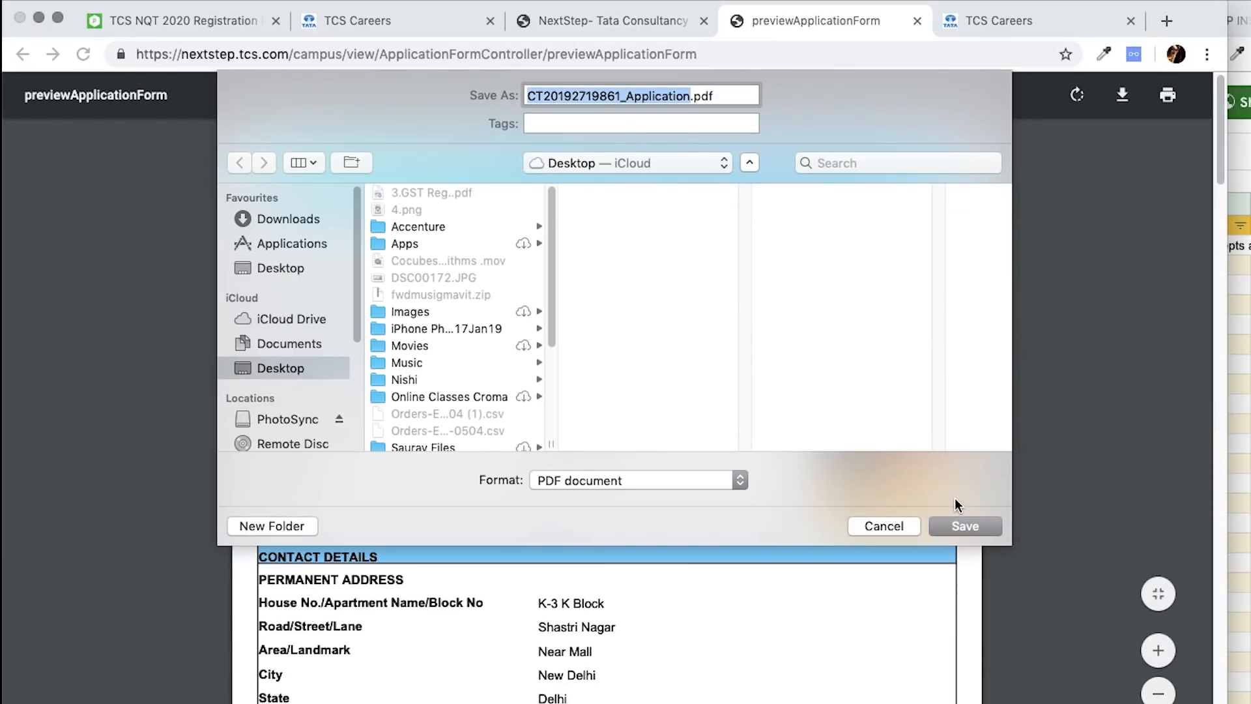
pyautogui.click(971, 526)
pyautogui.click(629, 25)
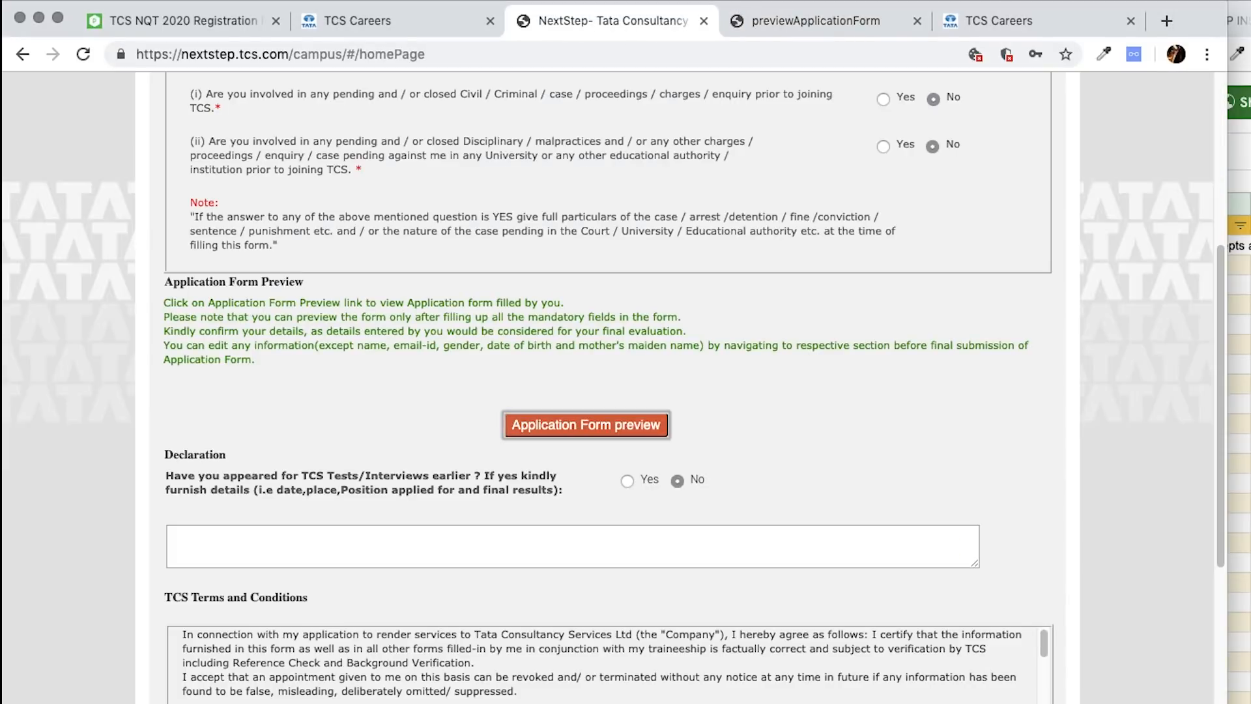
# - Answer No for earlier TCS tests, enter Chennai as the Place, and submit the application form
pyautogui.scroll(-3, 382, 567)
pyautogui.click(627, 256)
pyautogui.click(609, 304)
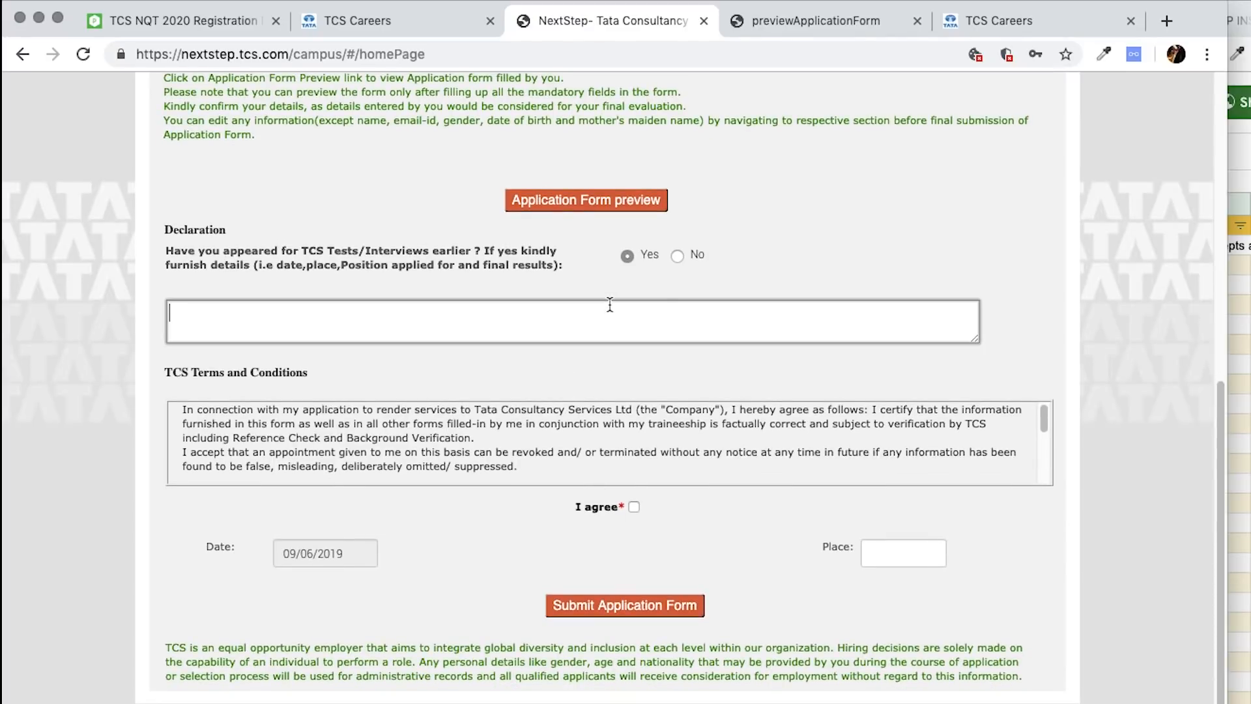
pyautogui.press('super+a')
pyautogui.write('N')
pyautogui.click(677, 255)
pyautogui.click(910, 553)
pyautogui.write('C')
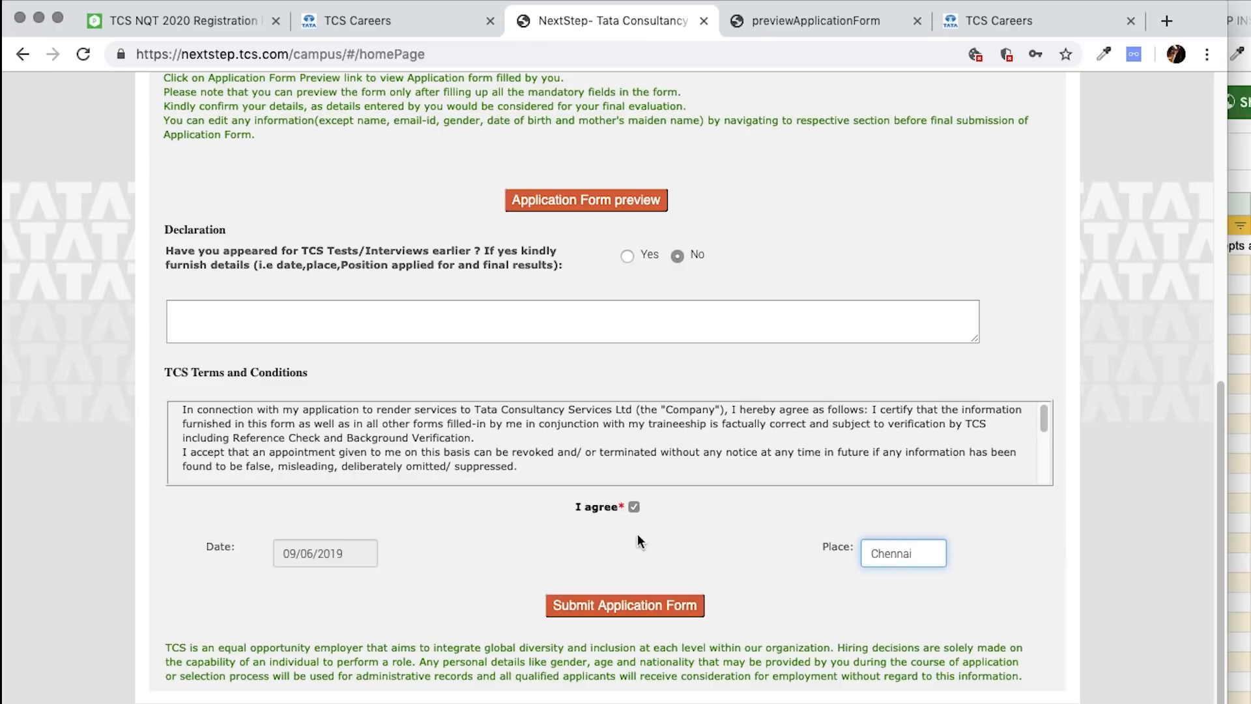
pyautogui.click(619, 603)
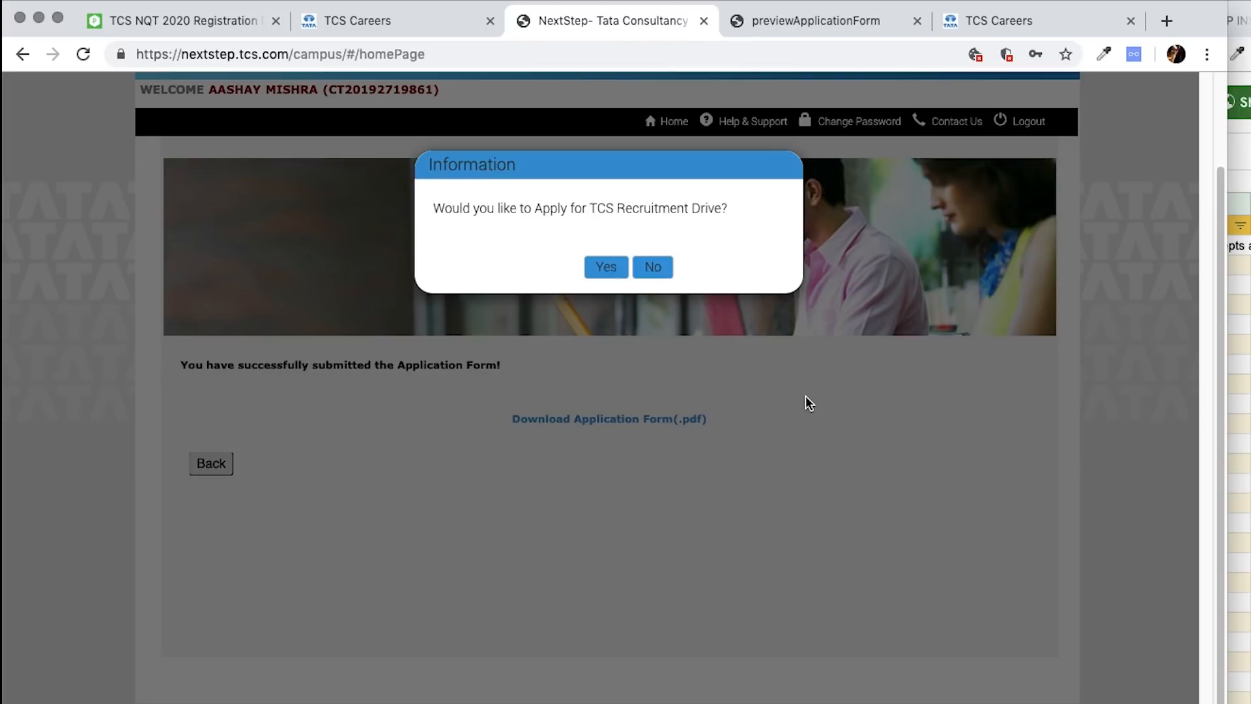
# - Confirm applying for the TCS Recruitment Drive and look over its eligibility details
pyautogui.click(606, 269)
pyautogui.scroll(-2, 616, 421)
pyautogui.moveTo(387, 227); pyautogui.dragTo(780, 500)
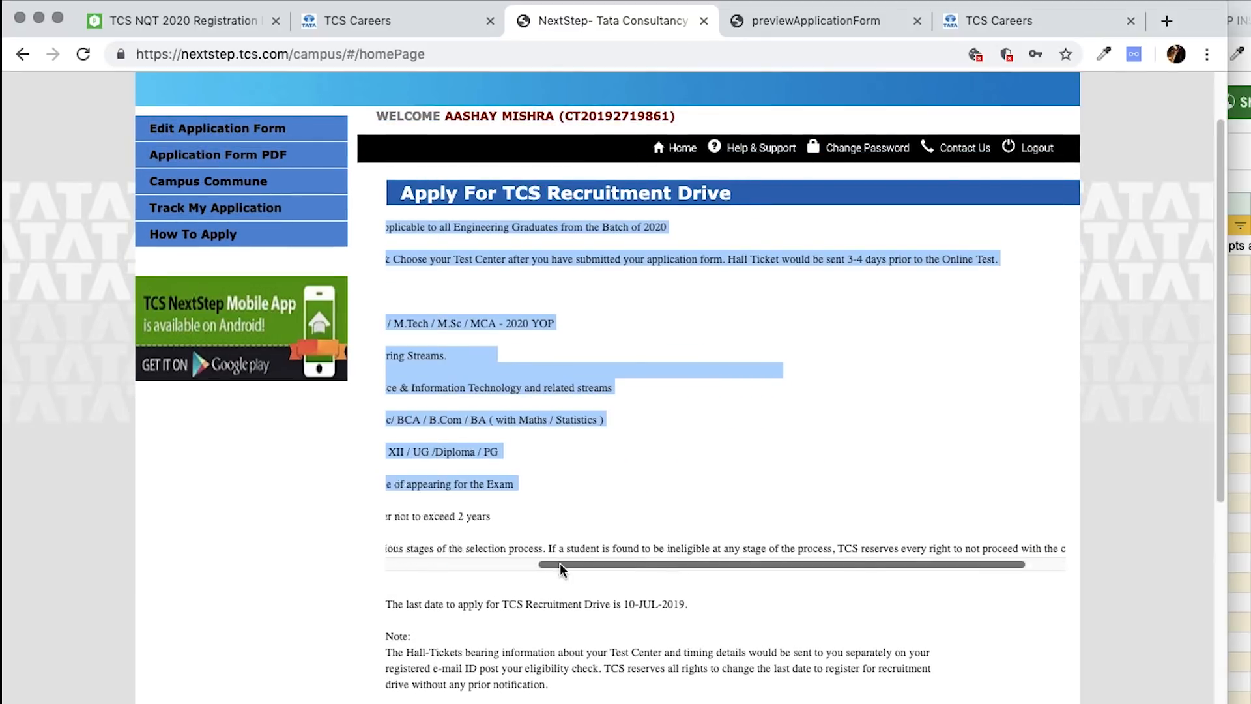
pyautogui.moveTo(664, 564); pyautogui.dragTo(475, 564)
pyautogui.click(554, 504)
pyautogui.scroll(-4, 554, 504)
# - Choose 20/07/2019 as the test date
pyautogui.click(549, 529)
pyautogui.click(546, 531)
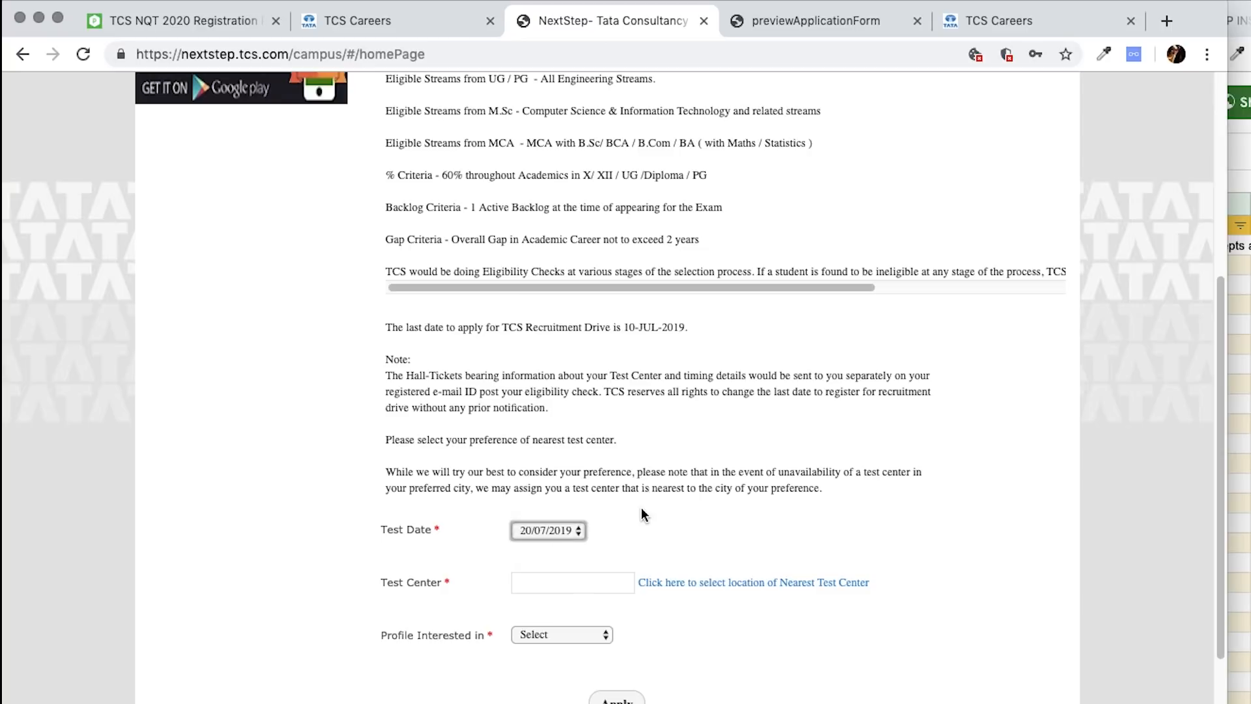
pyautogui.scroll(-2, 641, 515)
# - Pick CHENNAI as the nearest test center, leaving the profile of interest unchosen
pyautogui.click(687, 523)
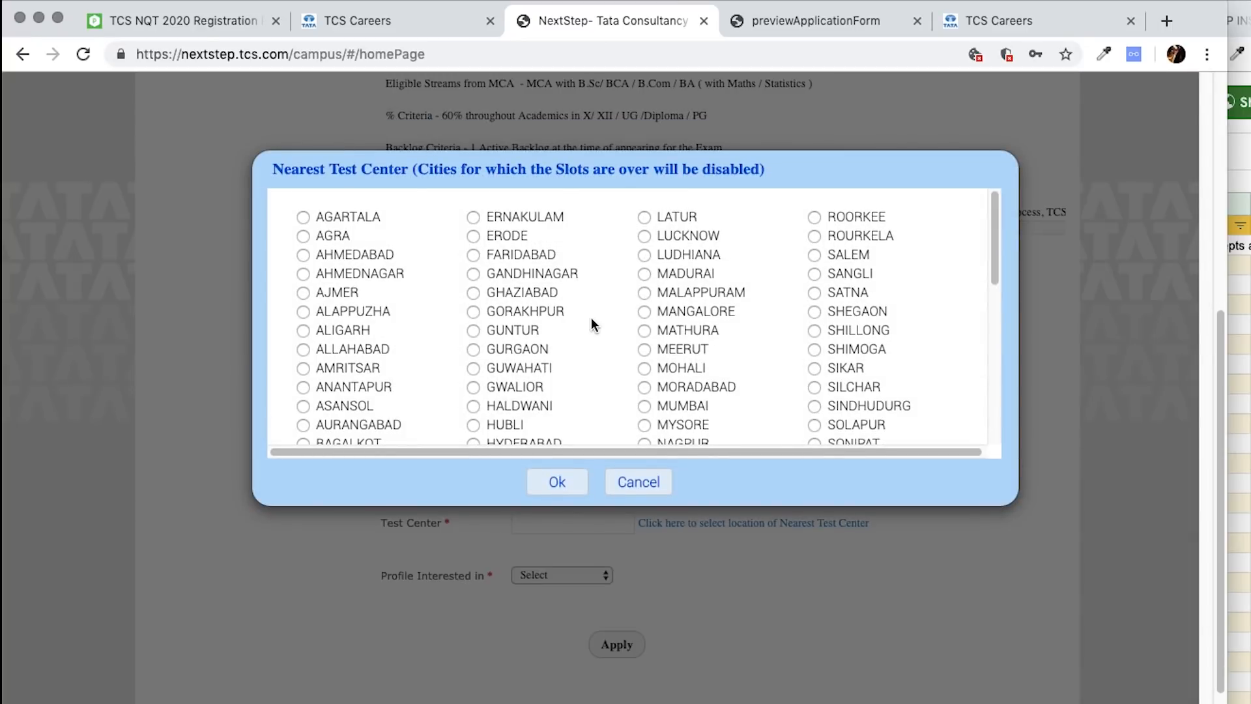
pyautogui.scroll(-5, 592, 318)
pyautogui.scroll(2, 592, 318)
pyautogui.scroll(-2, 592, 318)
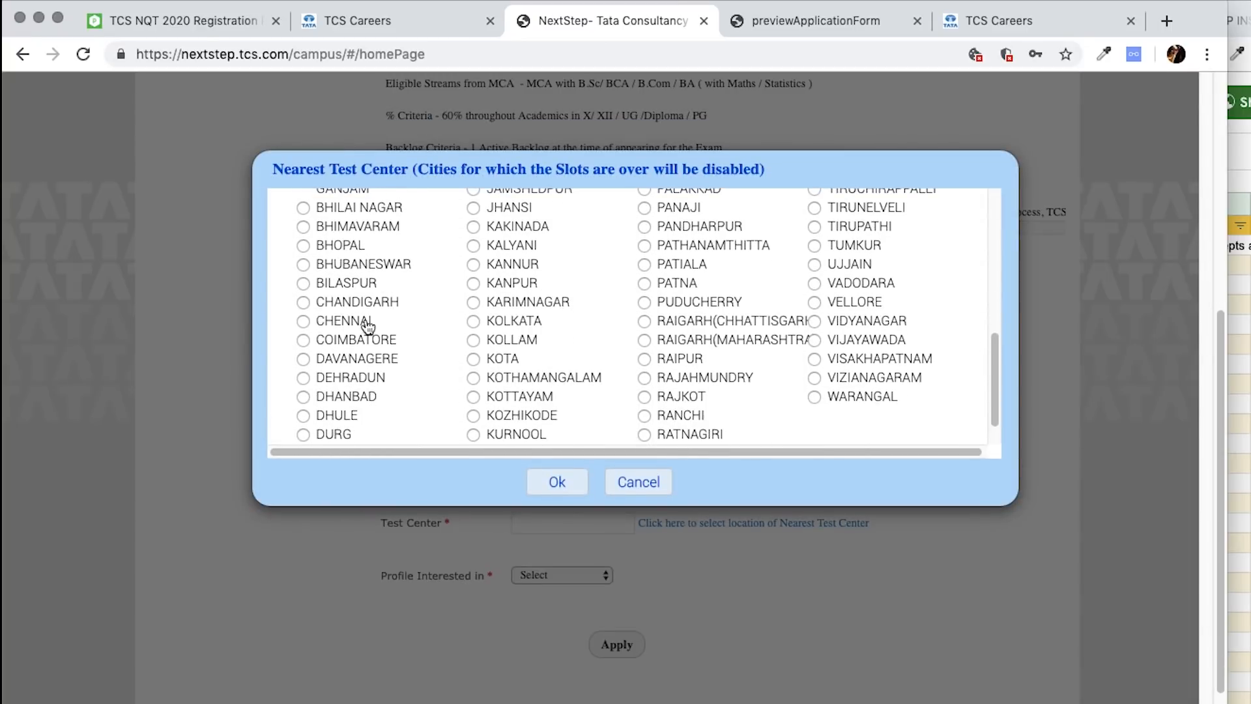
pyautogui.click(326, 321)
pyautogui.click(613, 483)
pyautogui.click(555, 572)
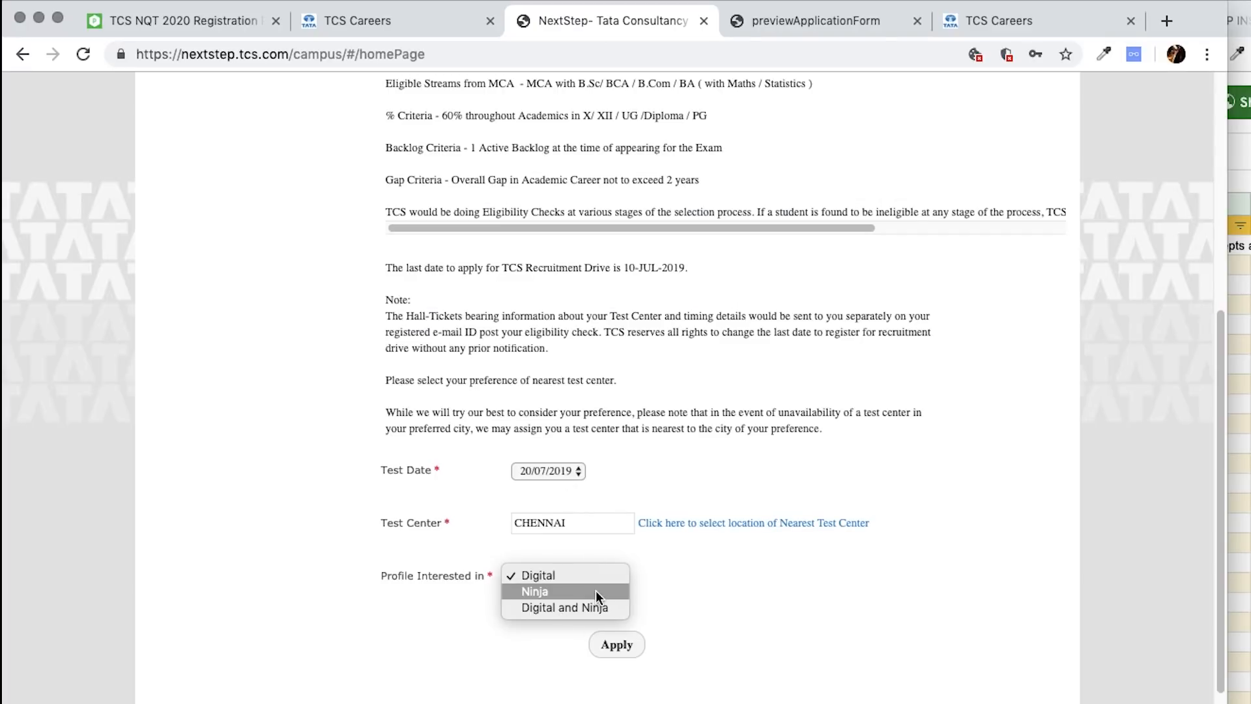
pyautogui.click(690, 608)
# - Browse PrepInsta's TCS Ninja, TCS NQT and TCS menus, then return to TCS Careers
pyautogui.click(235, 20)
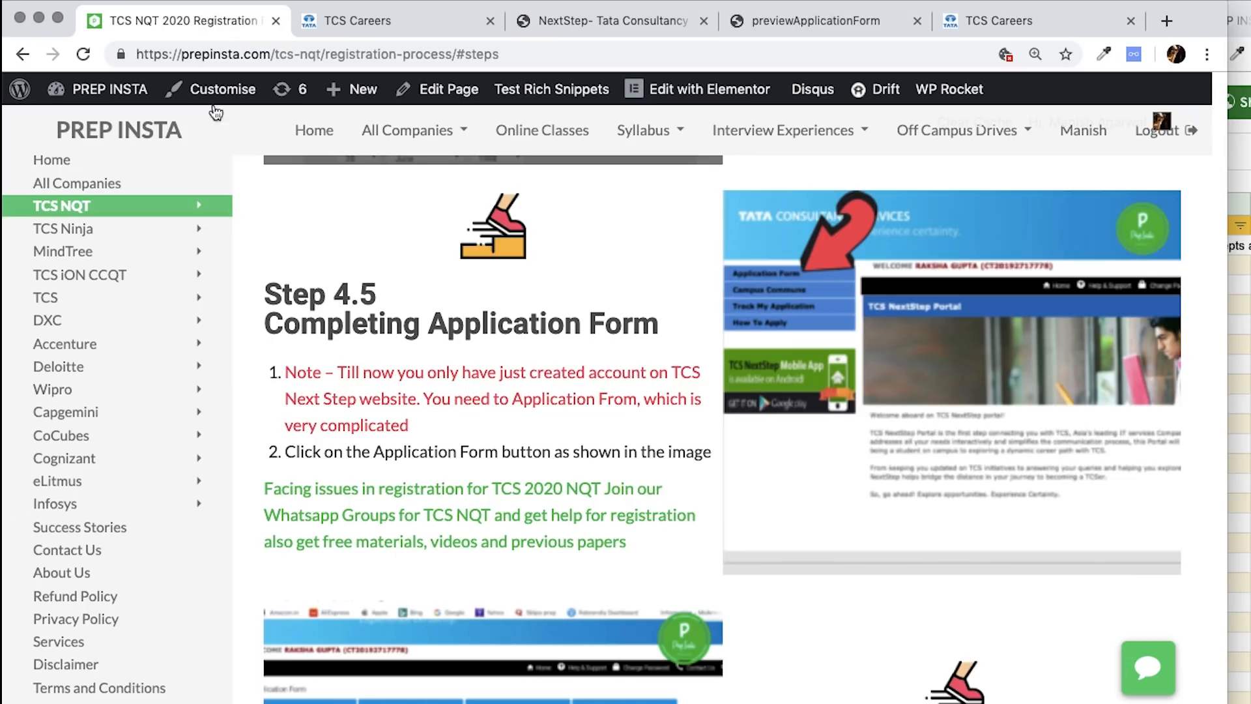
pyautogui.moveTo(130, 228)
pyautogui.moveTo(131, 297)
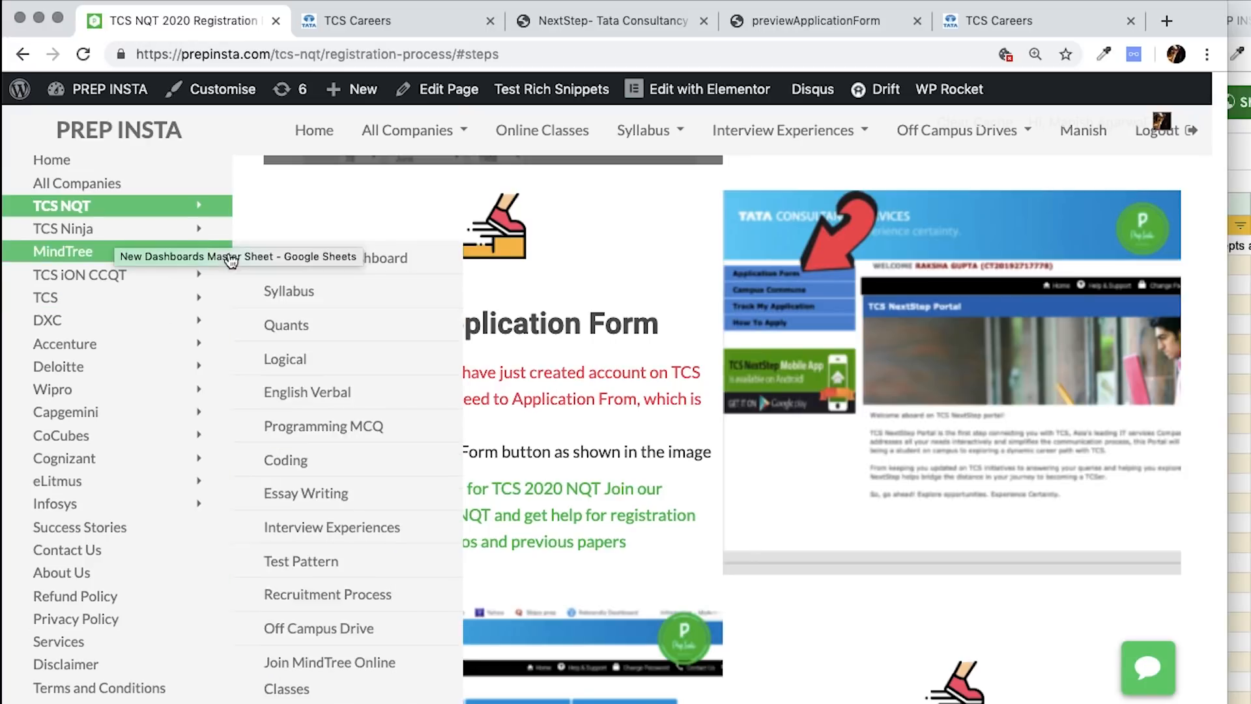
pyautogui.moveTo(242, 210)
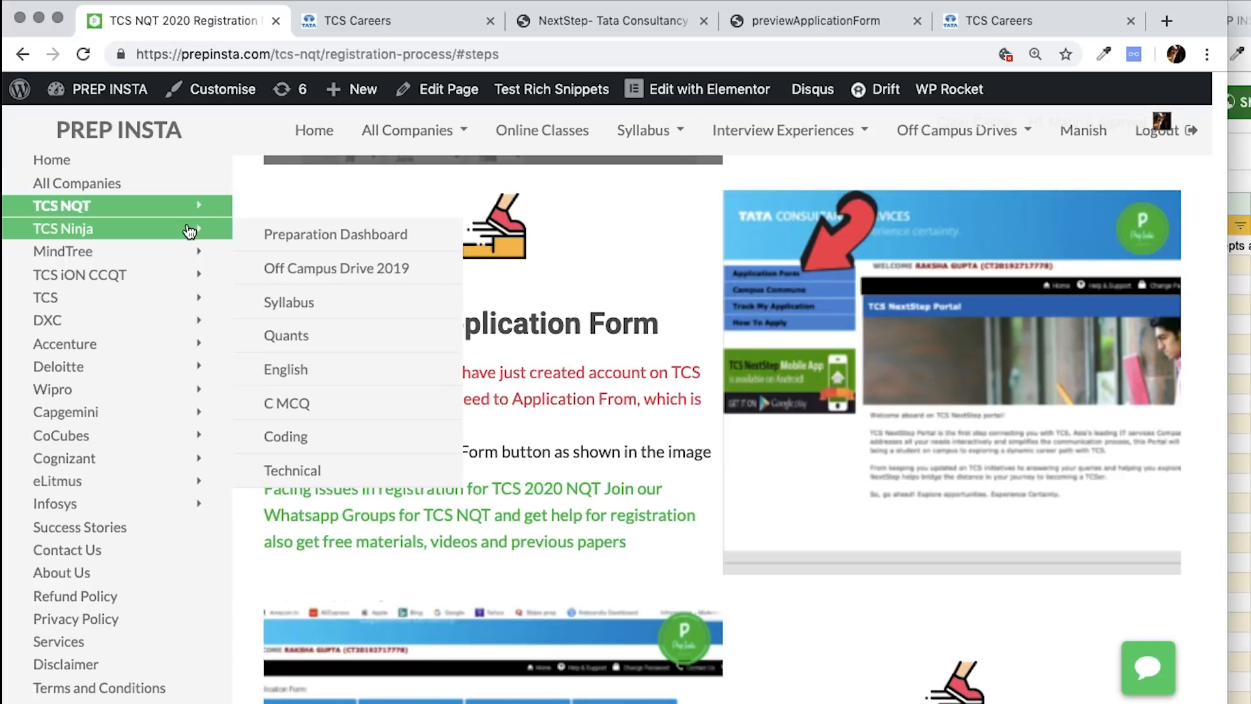
pyautogui.moveTo(179, 300)
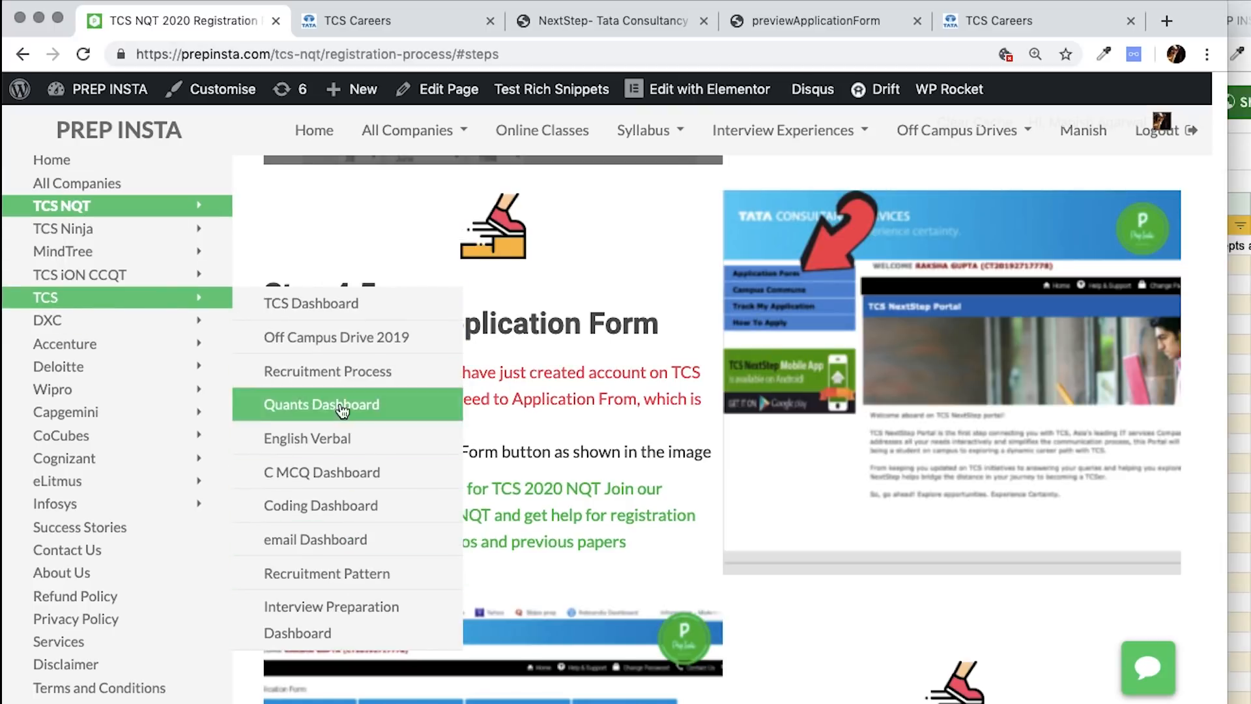
pyautogui.click(378, 22)
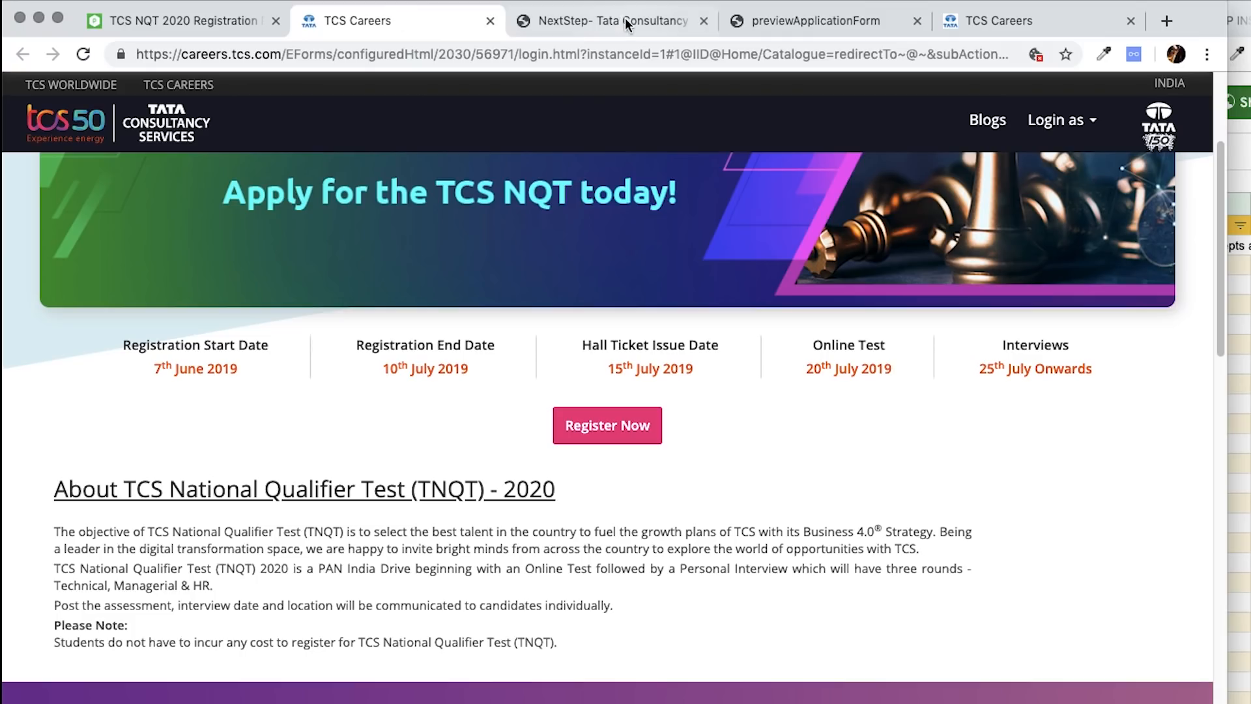
# - Close the application preview, choose Digital and Ninja as the profile, and apply for the drive
pyautogui.click(1018, 22)
pyautogui.click(769, 18)
pyautogui.press('super+w')
pyautogui.click(678, 26)
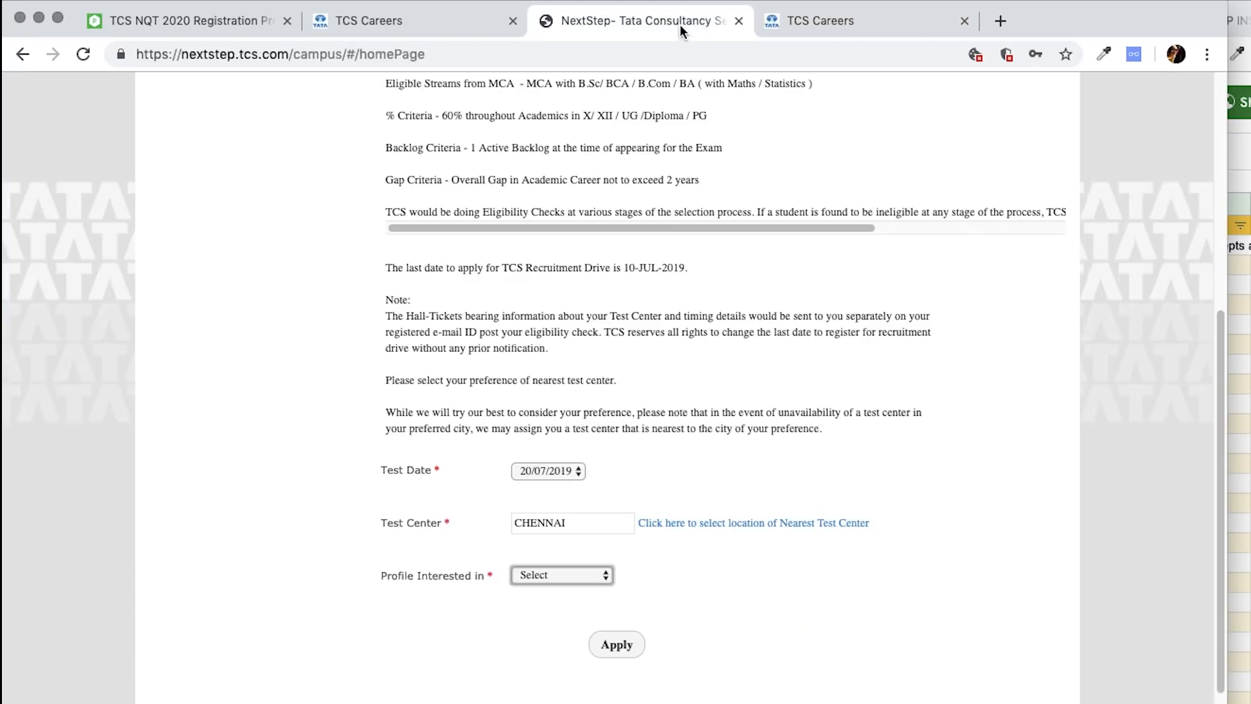
pyautogui.click(573, 577)
pyautogui.click(550, 608)
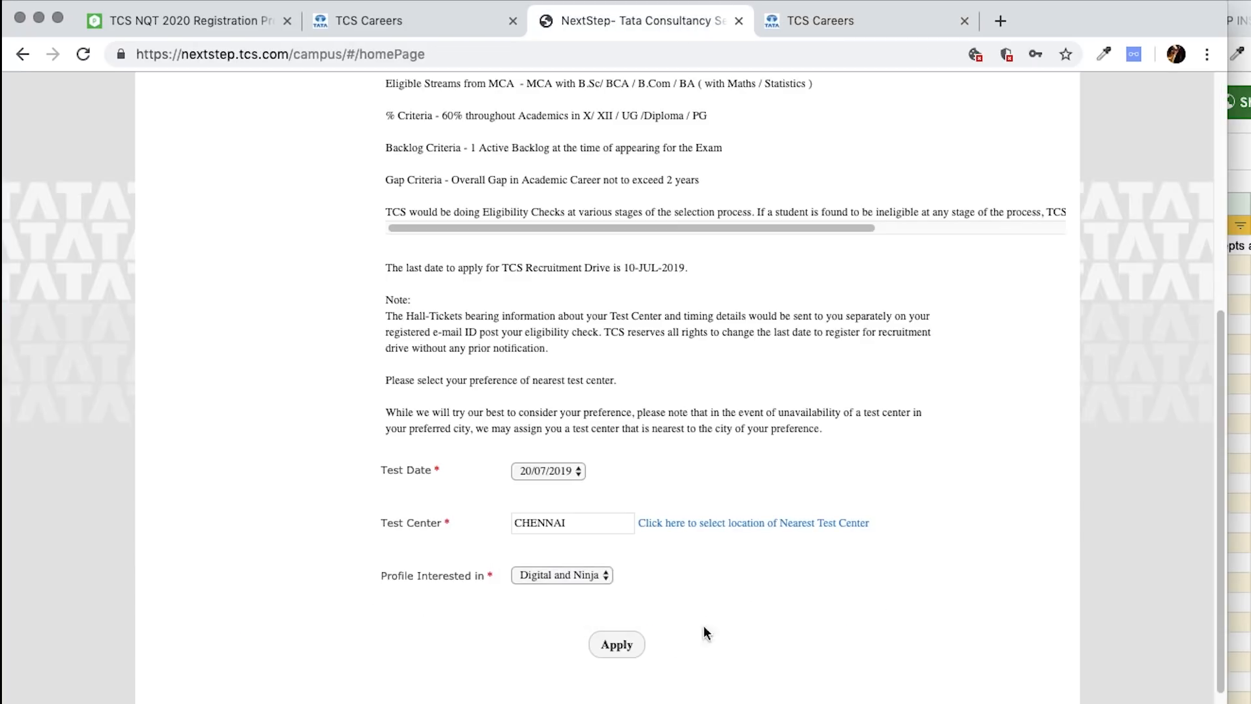
pyautogui.click(617, 657)
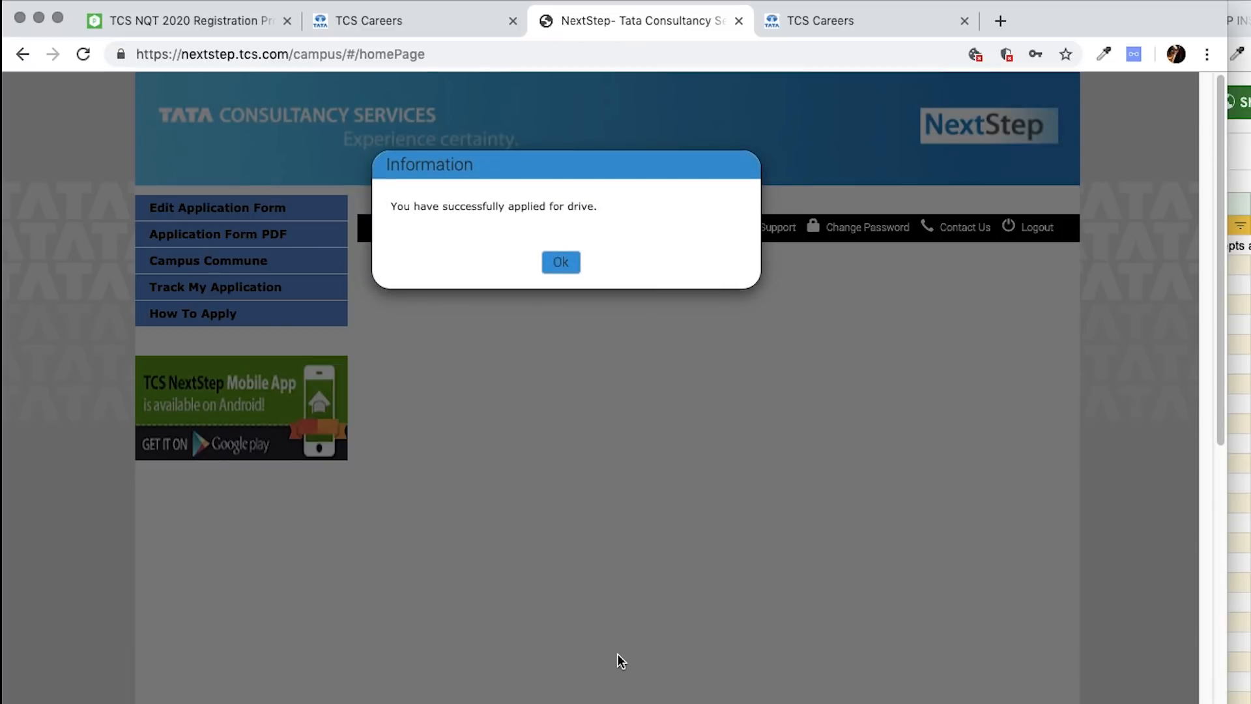
pyautogui.click(562, 263)
# - View the application status with its Candidate Registration activity and dates
pyautogui.click(299, 287)
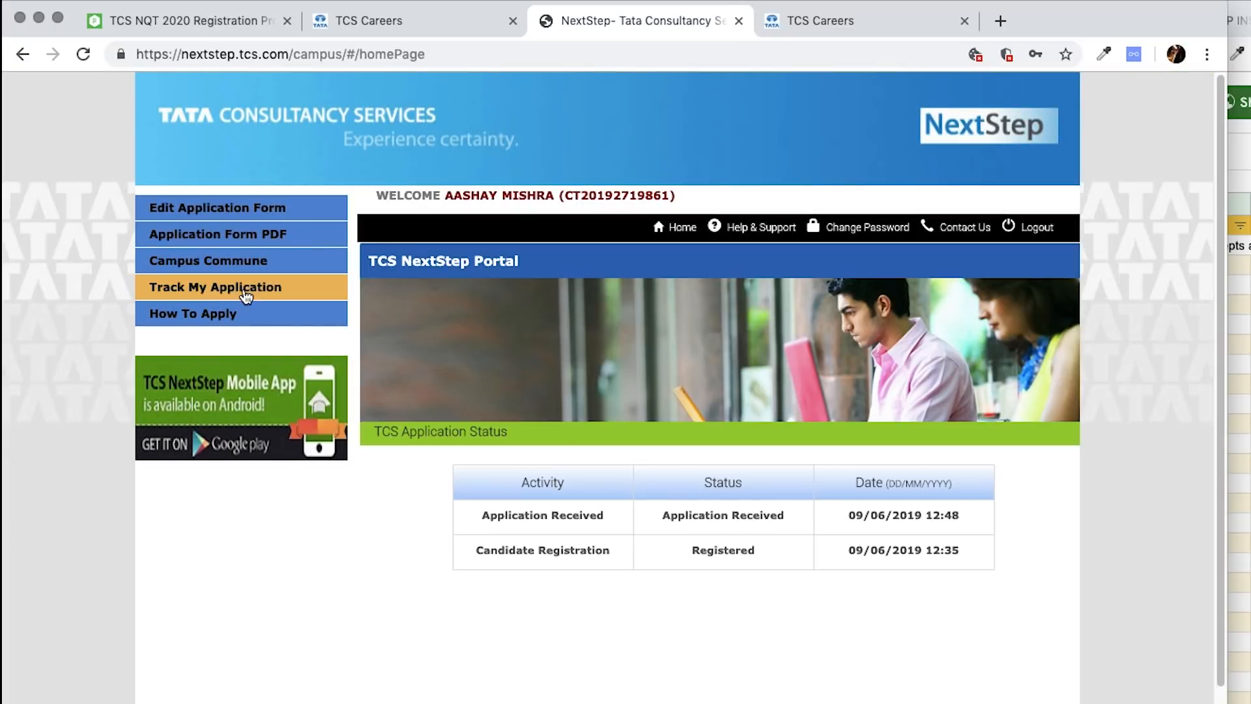
pyautogui.moveTo(962, 517); pyautogui.dragTo(967, 555)
pyautogui.click(968, 555)
pyautogui.tripleClick(553, 547)
pyautogui.click(696, 551)
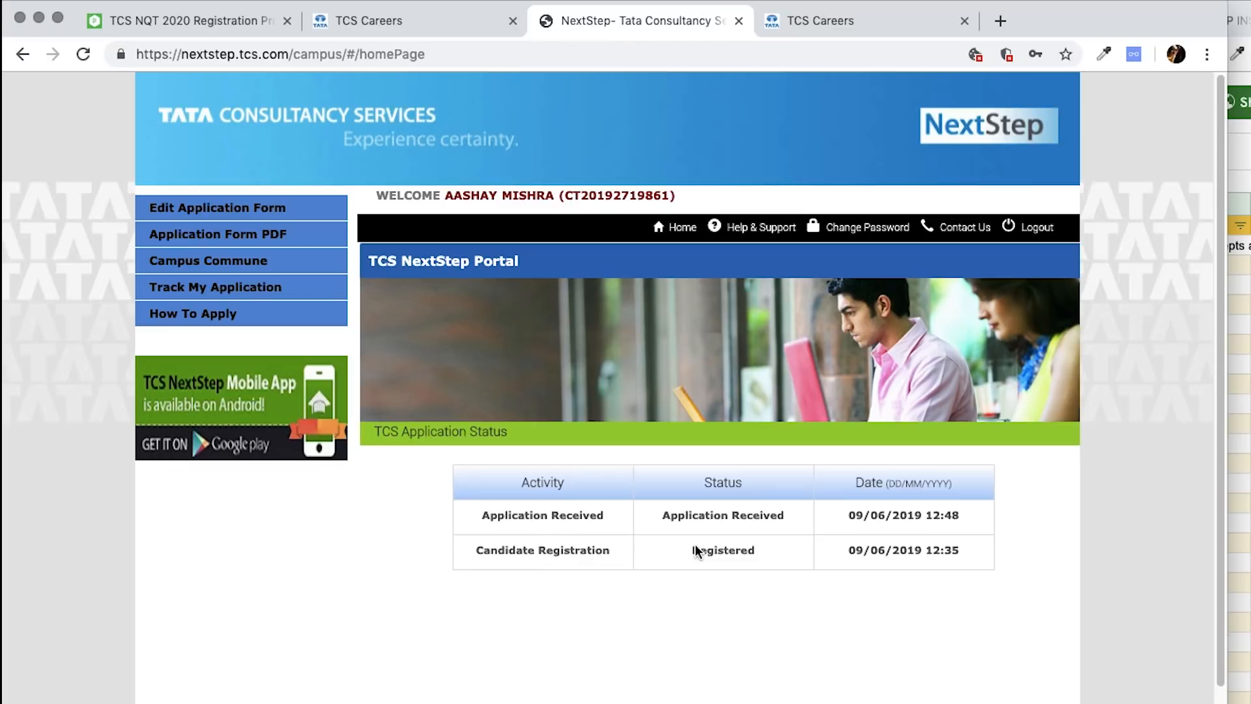
# - Open and scroll through the Application Form PDF, then go back to the PrepInsta guide
pyautogui.click(276, 240)
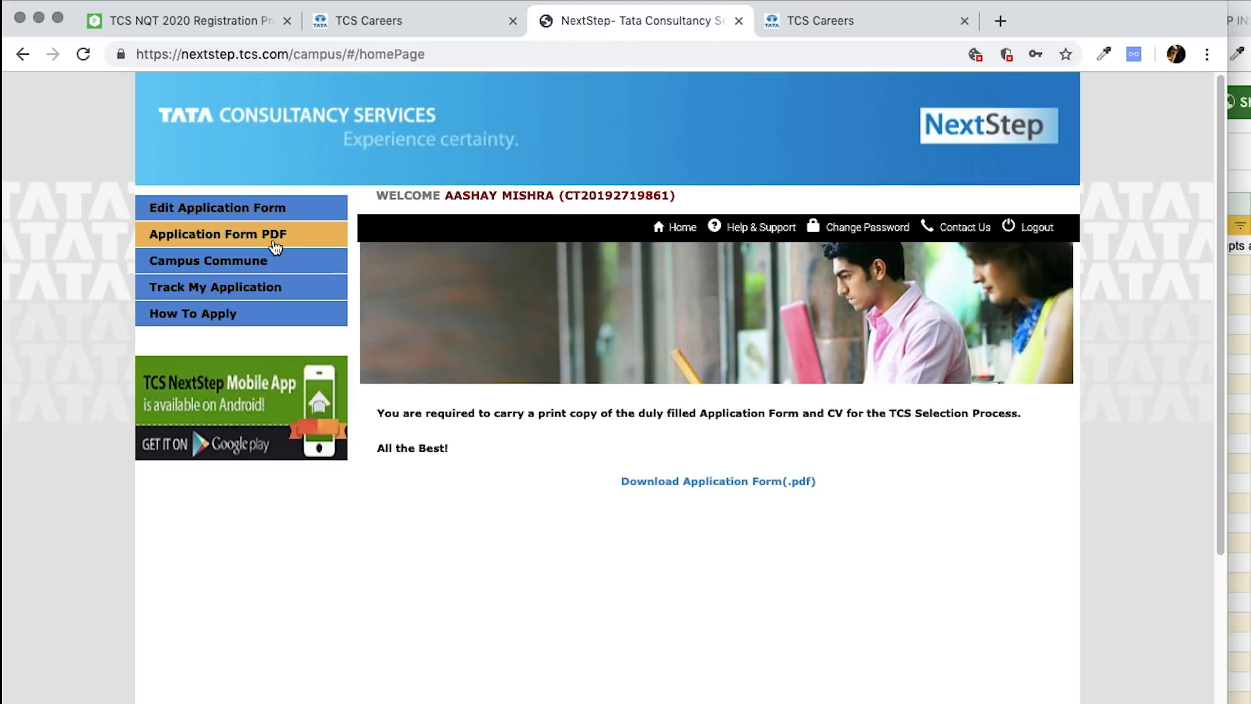
pyautogui.click(757, 482)
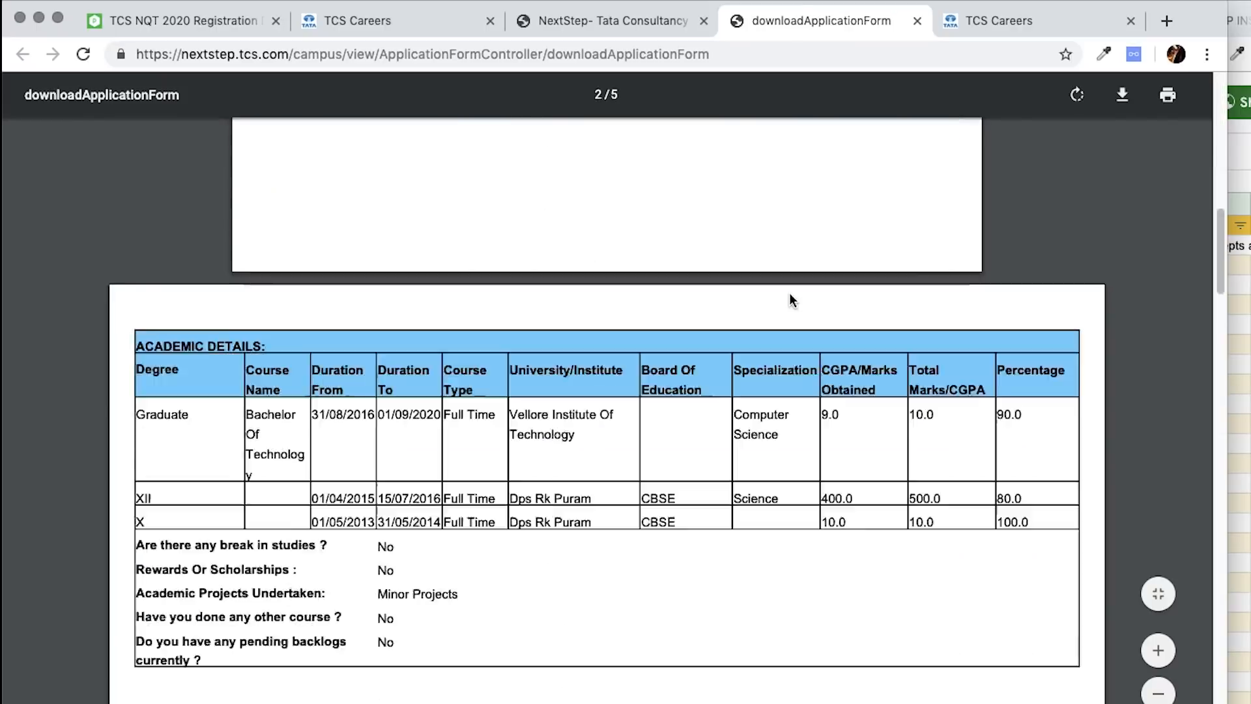
pyautogui.scroll(-5, 789, 300)
pyautogui.press('super+w')
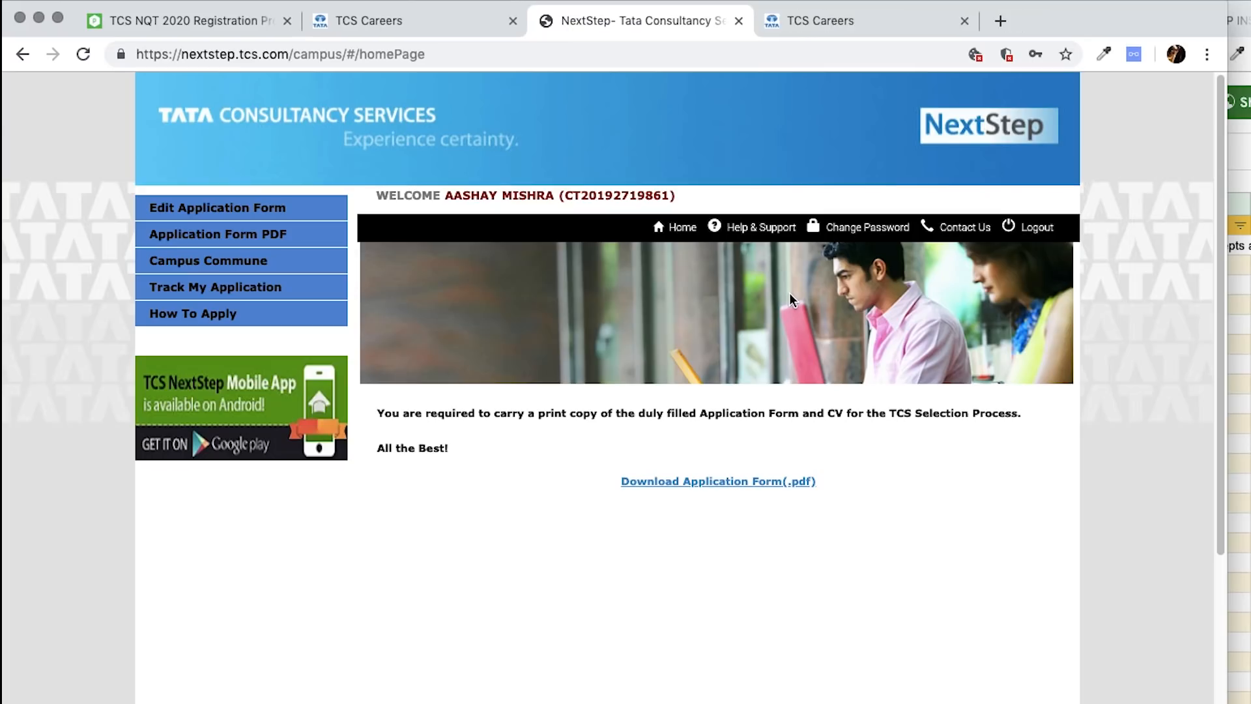
pyautogui.click(1045, 1)
pyautogui.click(1044, 2)
pyautogui.click(255, 26)
pyautogui.scroll(10, 606, 326)
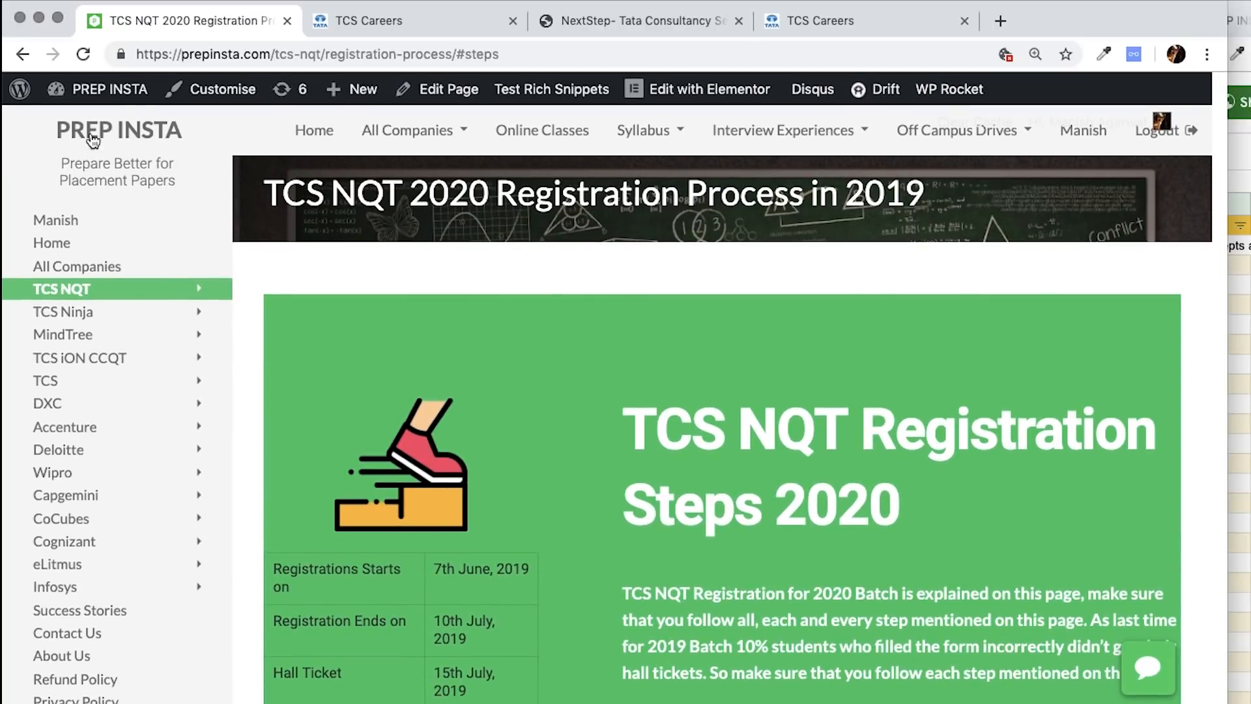
# - Search Google for prepinsta in a new tab and scroll through the results
pyautogui.click(1000, 24)
pyautogui.write('pre')
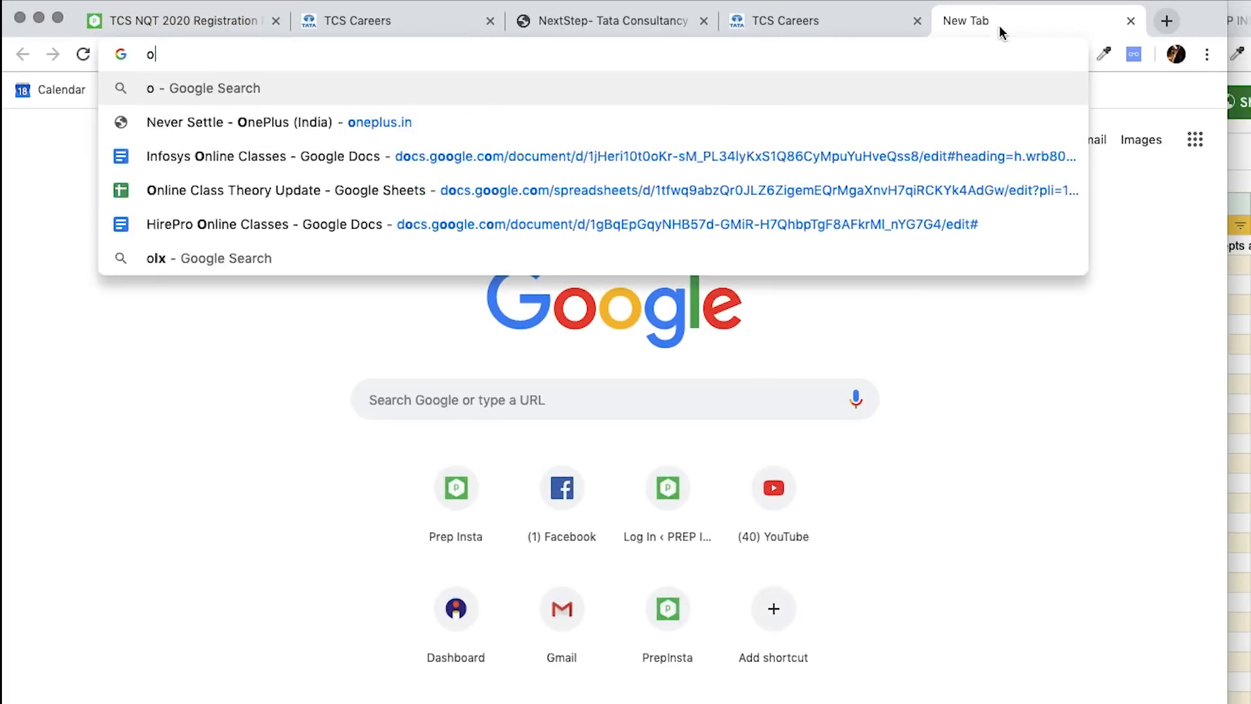
pyautogui.write('pinsta.c')
pyautogui.press('BackSpace')
pyautogui.press('BackSpace')
pyautogui.press('BackSpace')
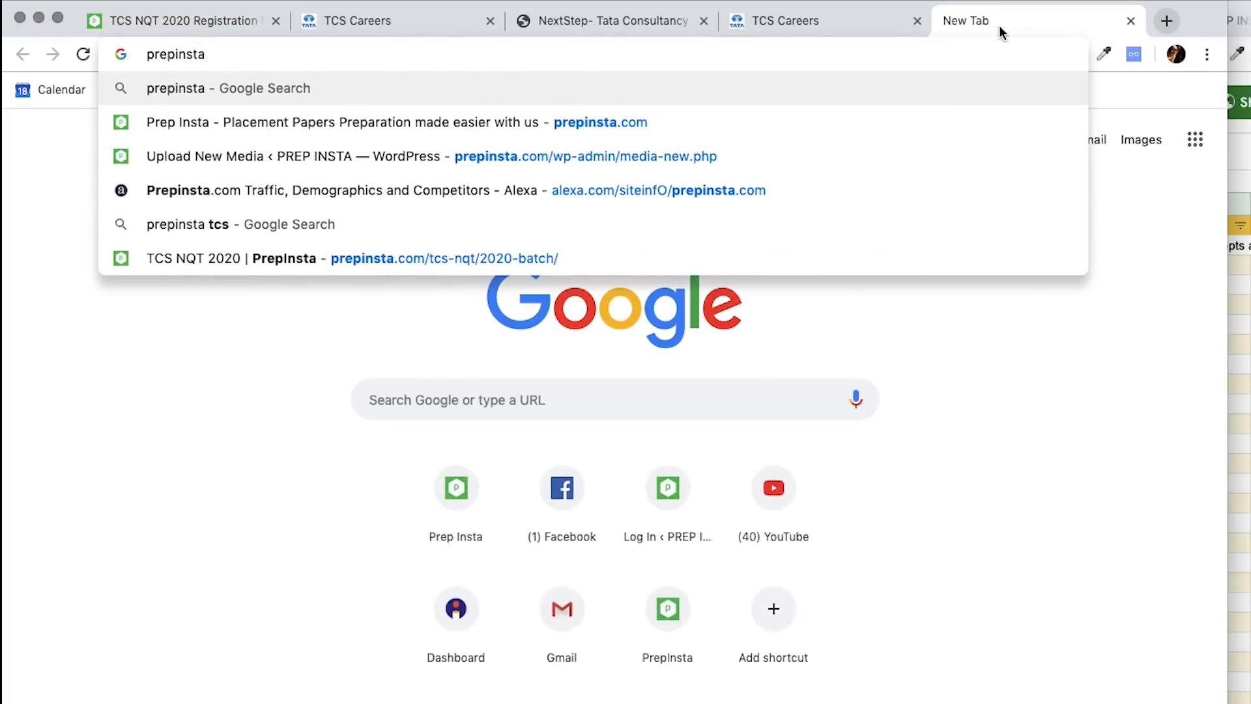
pyautogui.press('Return')
pyautogui.scroll(-6, 736, 457)
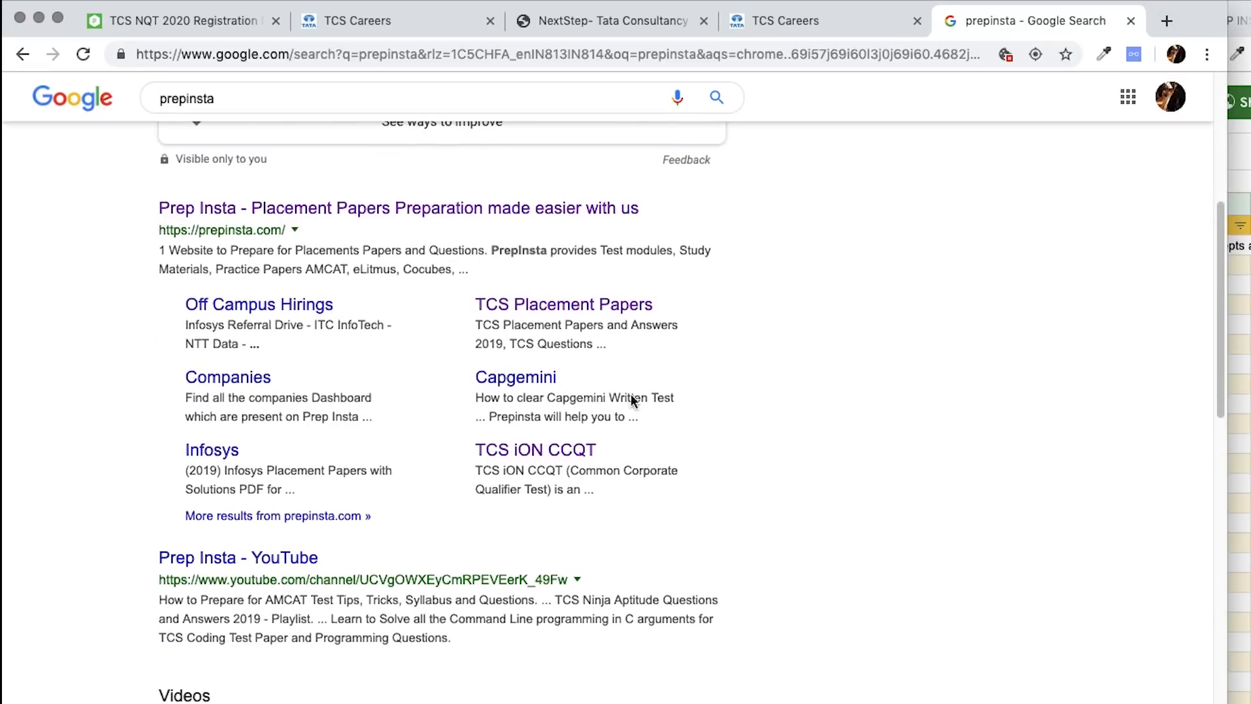
pyautogui.scroll(-2, 843, 542)
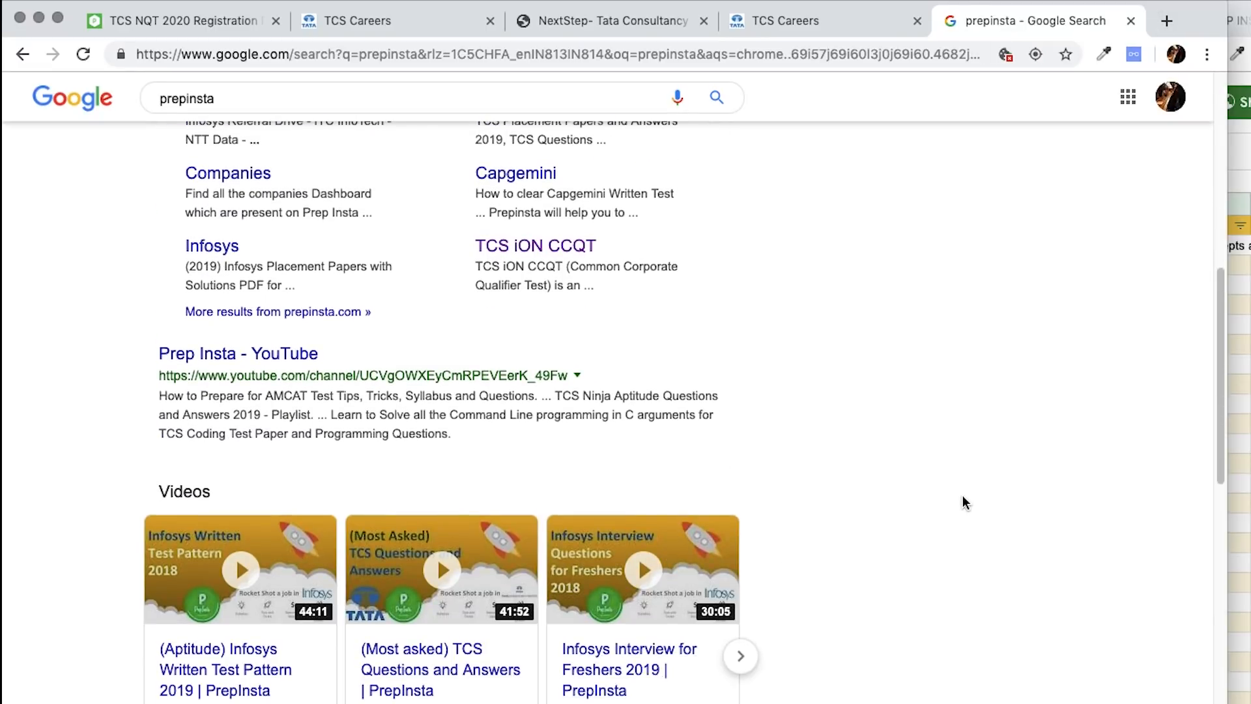
# - Load youtube.com in another new tab
pyautogui.press('super+t')
pyautogui.write('yout')
pyautogui.press('Right')
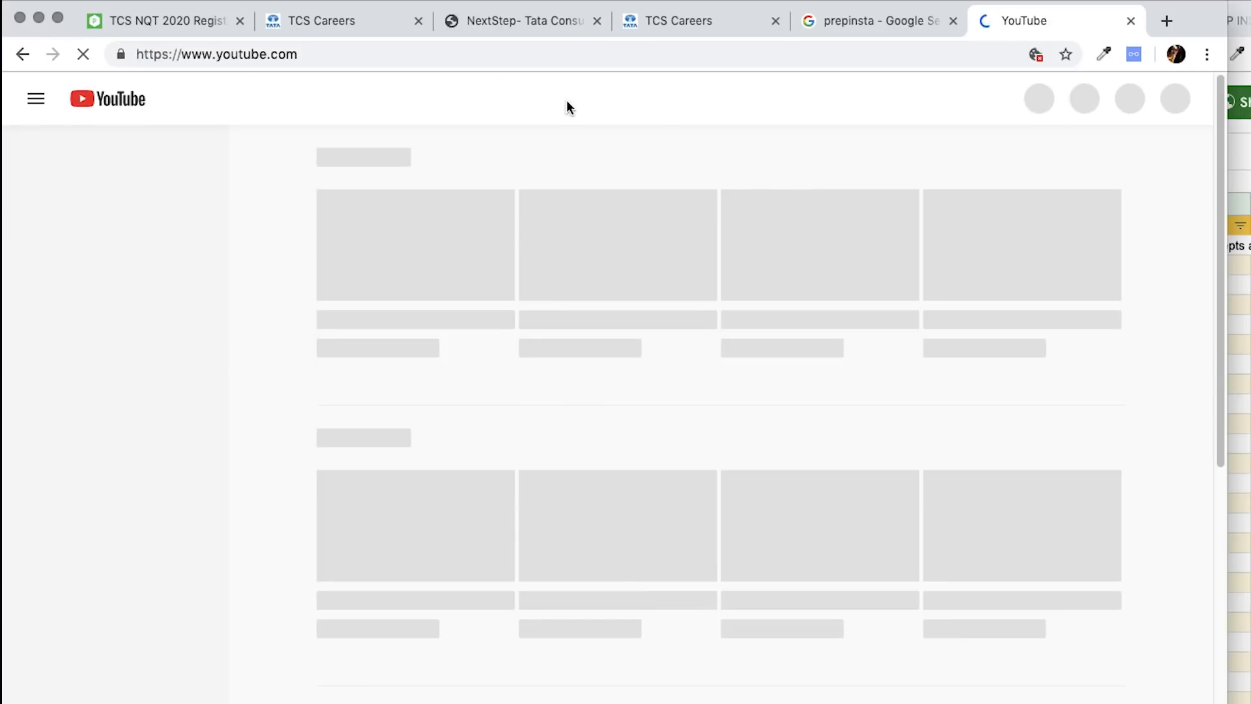
# - Search YouTube for prepinsta and open the Prep Insta channel
pyautogui.click(505, 95)
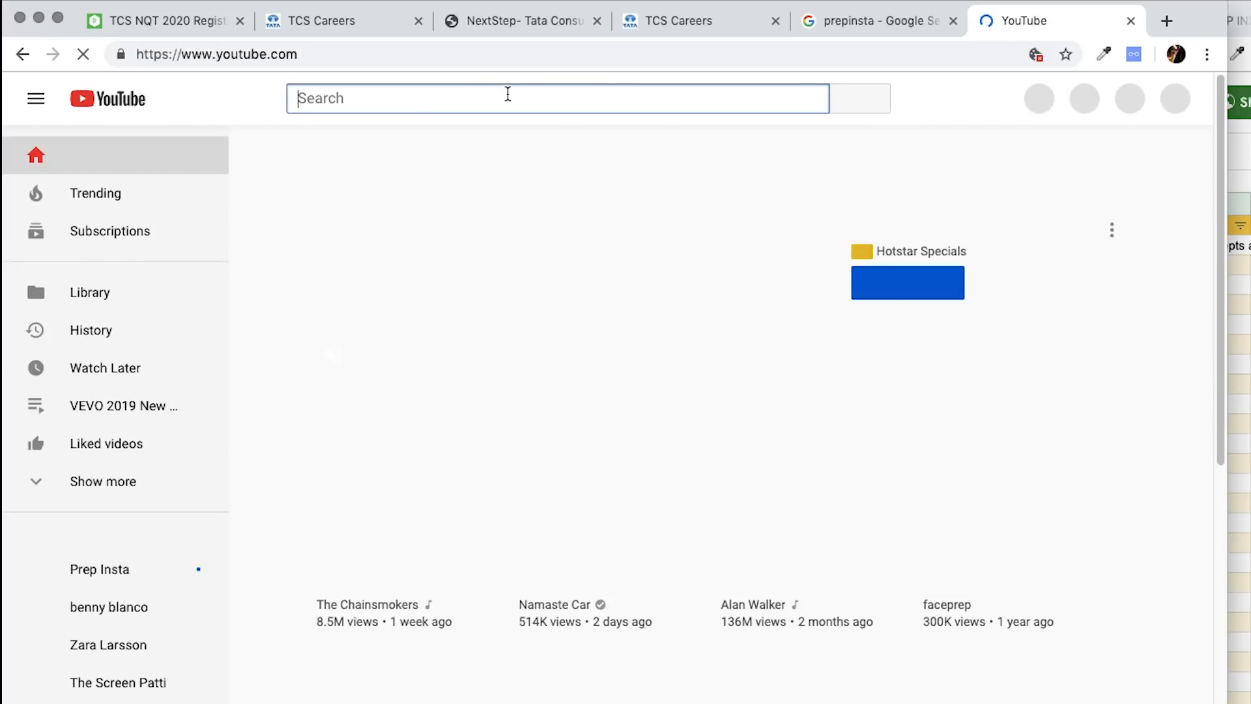
pyautogui.write('prepinsta')
pyautogui.click(424, 156)
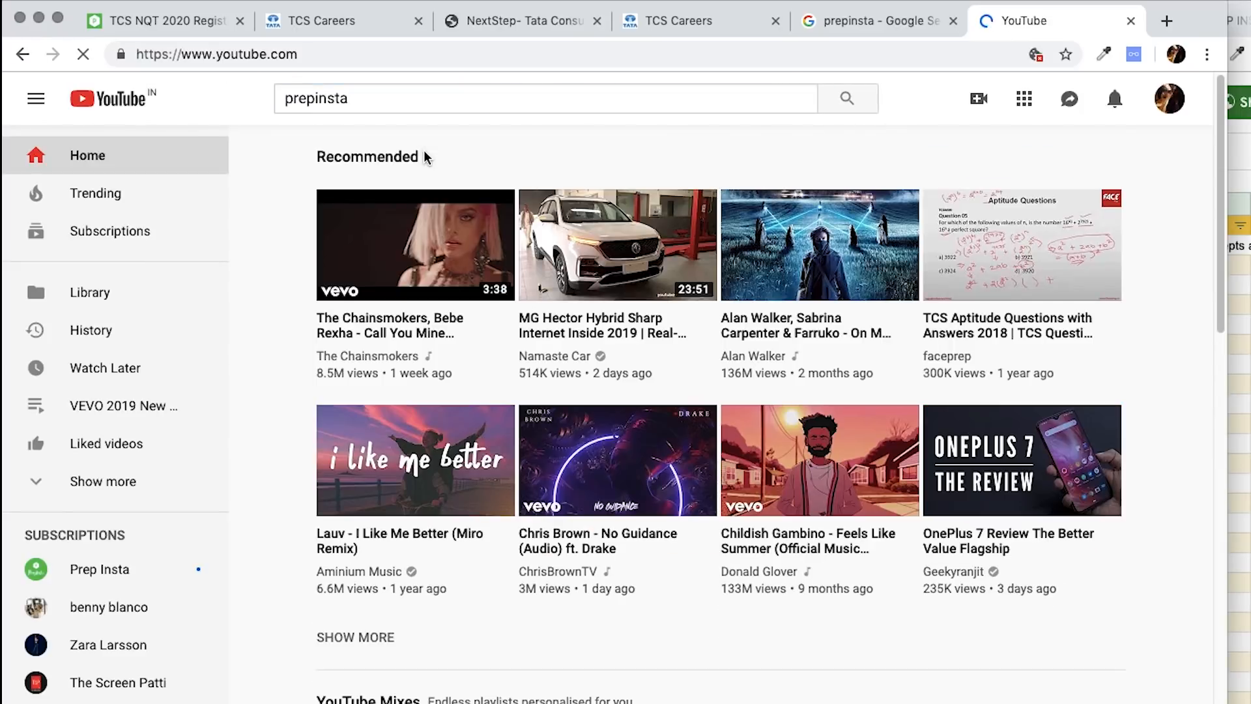
pyautogui.click(533, 219)
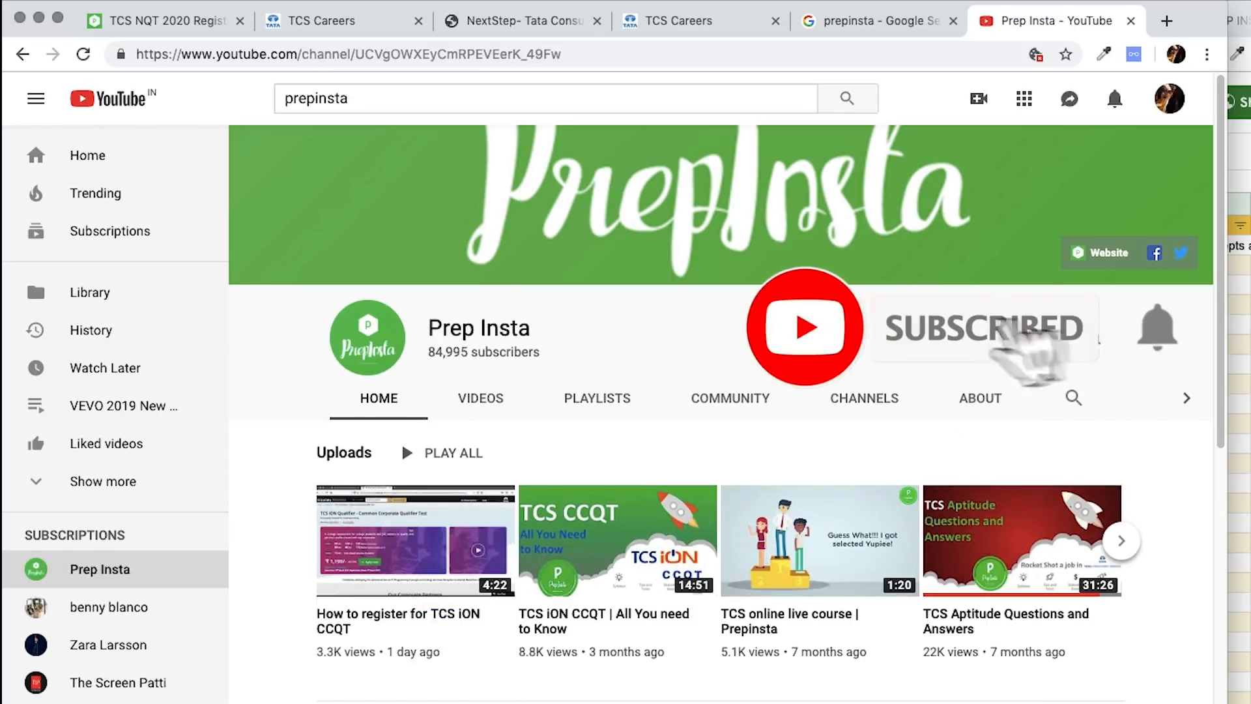
pyautogui.scroll(-5, 726, 376)
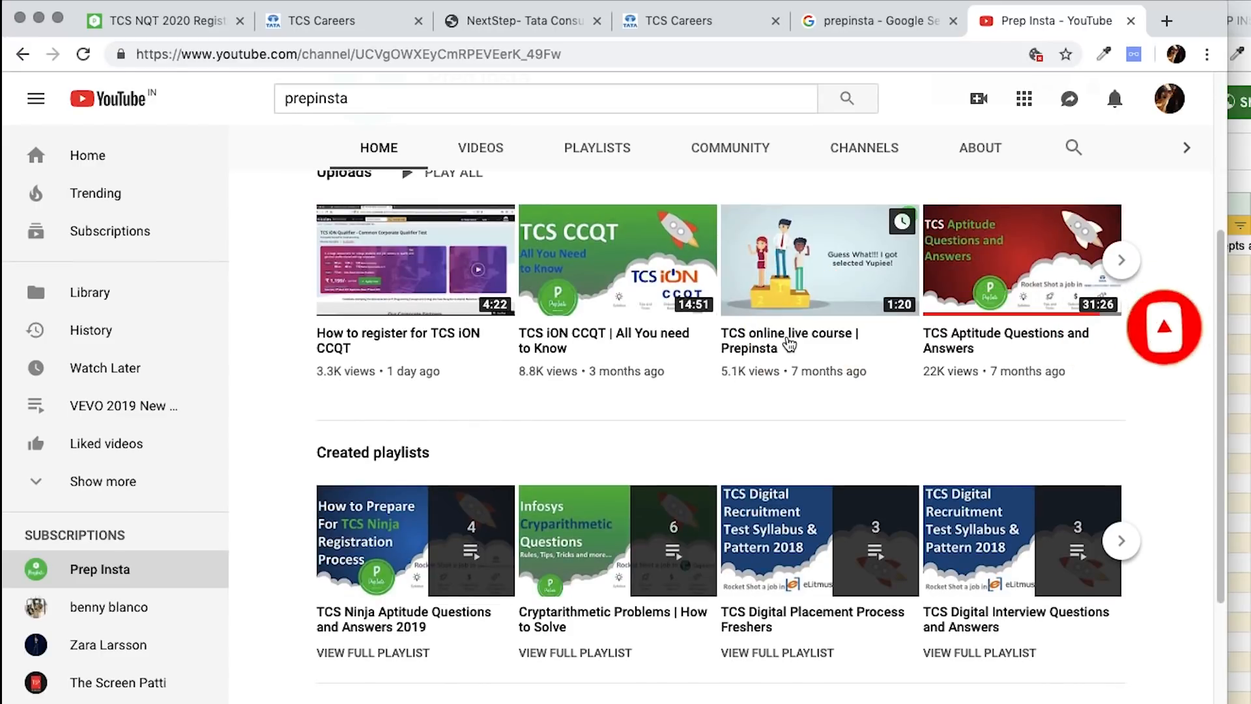
# - Play the TCS online live course video, skip the ad, pause, and expand the description
pyautogui.click(818, 247)
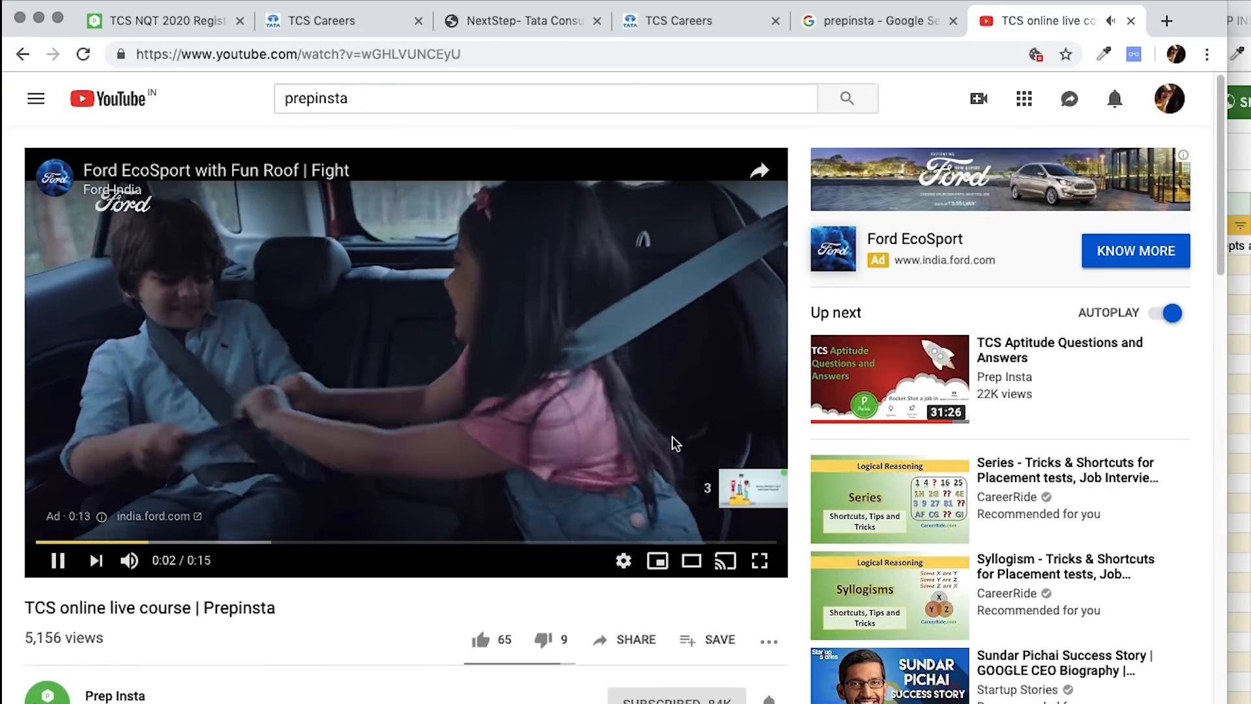
pyautogui.click(757, 489)
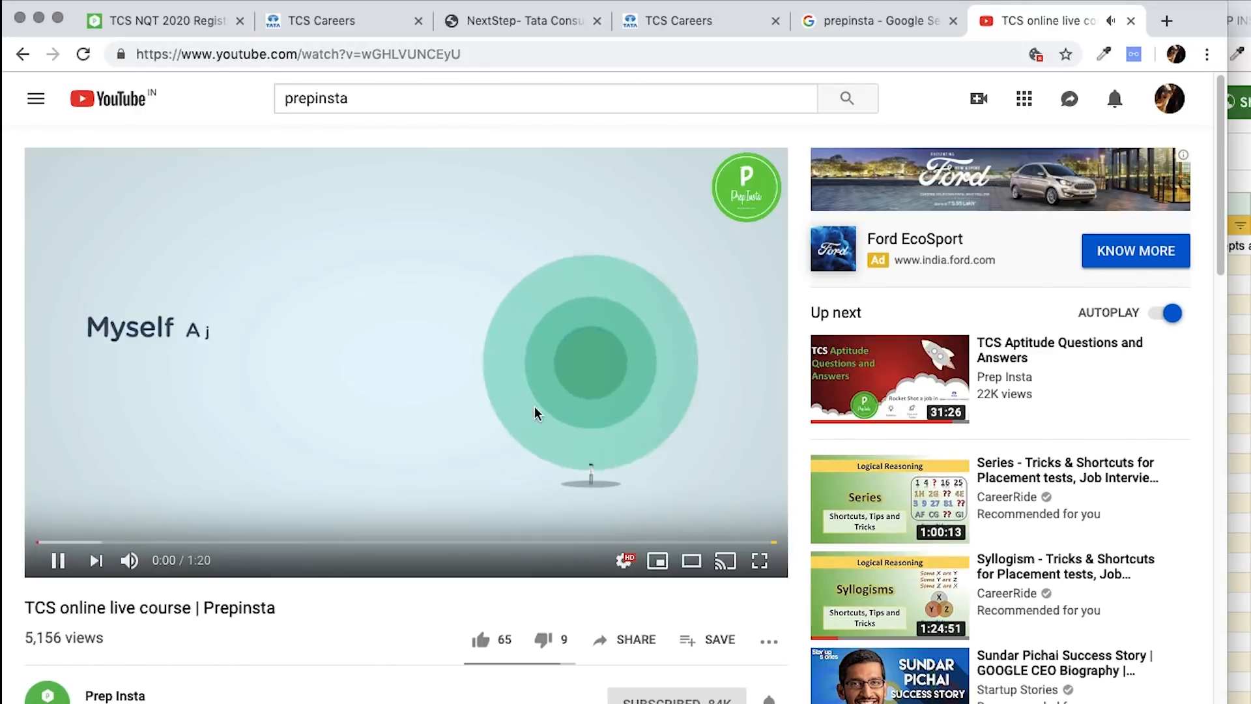
pyautogui.click(391, 398)
pyautogui.scroll(-6, 391, 397)
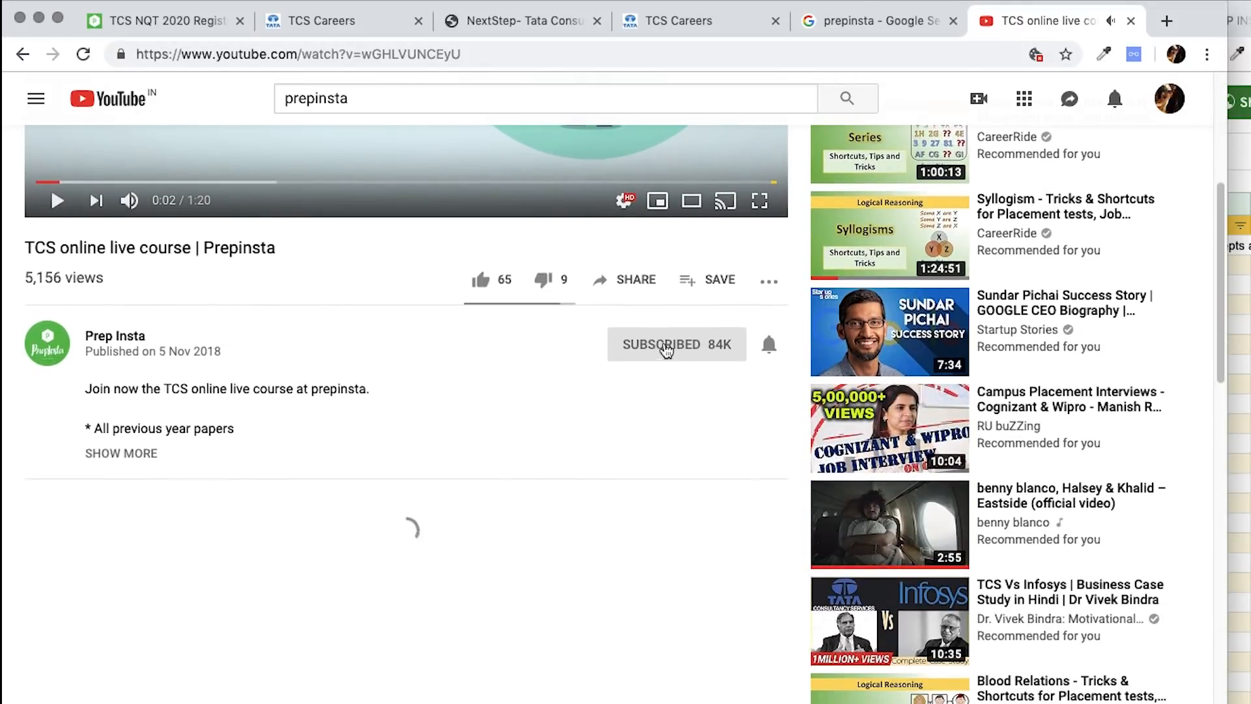
pyautogui.click(135, 454)
# - Read through the description lines, including All previous year papers, then switch back to PrepInsta
pyautogui.tripleClick(173, 547)
pyautogui.tripleClick(137, 508)
pyautogui.tripleClick(192, 468)
pyautogui.tripleClick(163, 428)
pyautogui.tripleClick(224, 389)
pyautogui.click(411, 448)
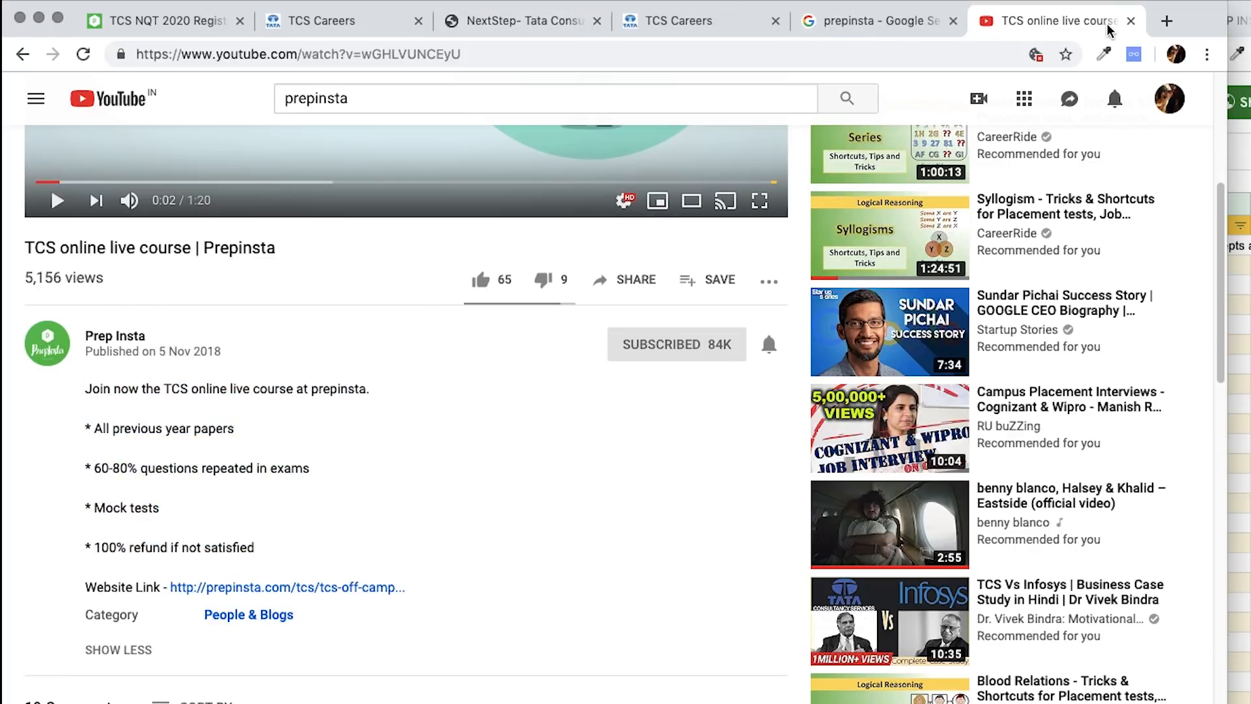
pyautogui.click(189, 21)
pyautogui.click(553, 55)
pyautogui.click(554, 55)
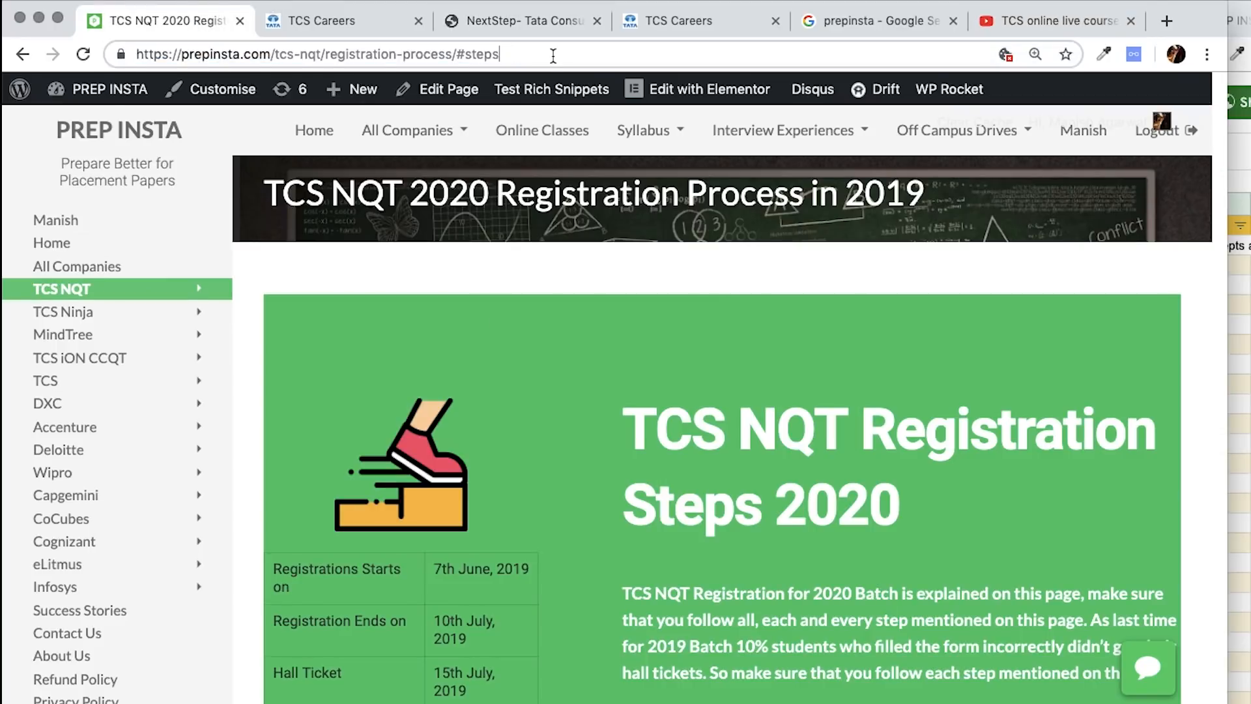
# - Reload the guide without #steps, scroll to the WhatsApp group paragraph, and open its invite link
pyautogui.press('BackSpace')
pyautogui.press('BackSpace')
pyautogui.press('BackSpace')
pyautogui.press('BackSpace')
pyautogui.press('BackSpace')
pyautogui.press('BackSpace')
pyautogui.press('Return')
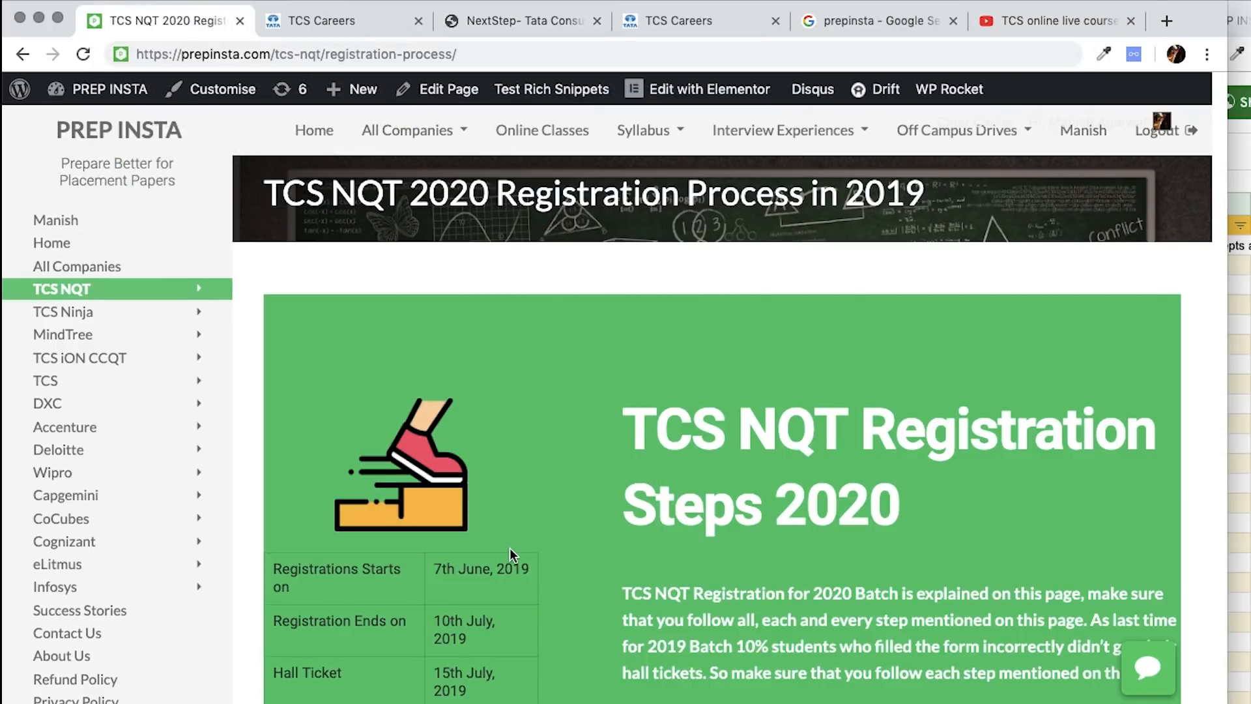
pyautogui.scroll(-20, 510, 547)
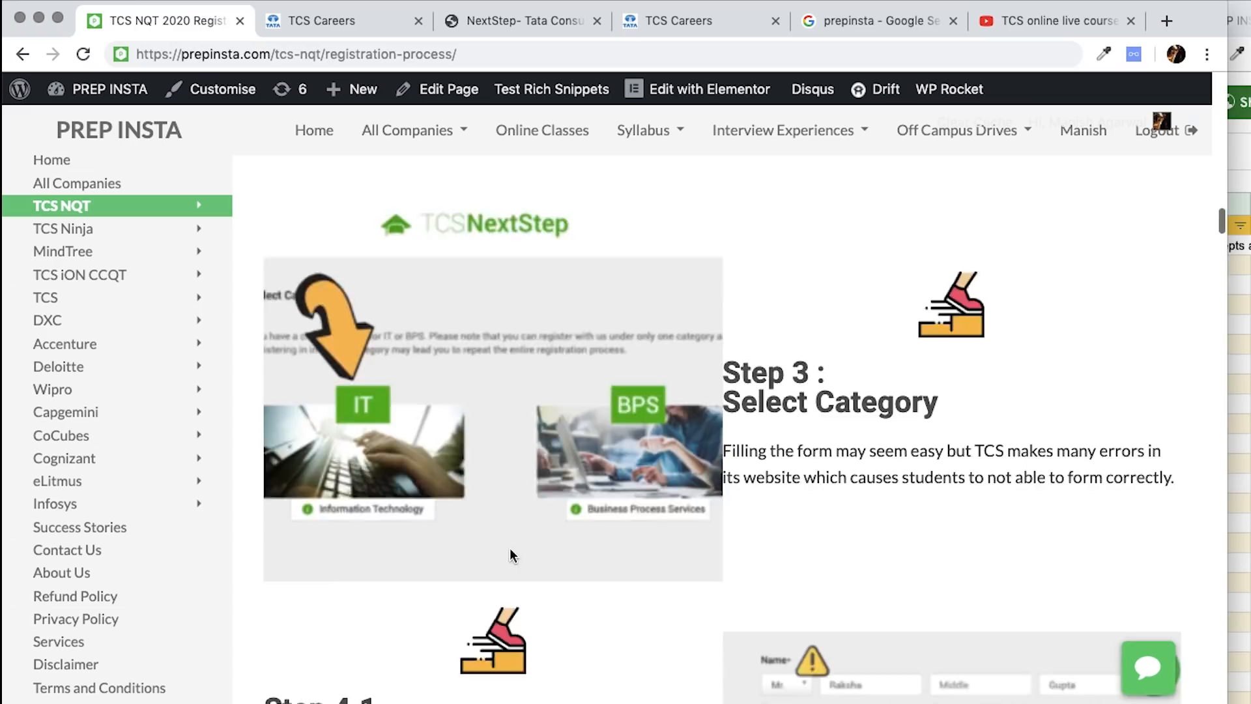
pyautogui.scroll(-20, 509, 552)
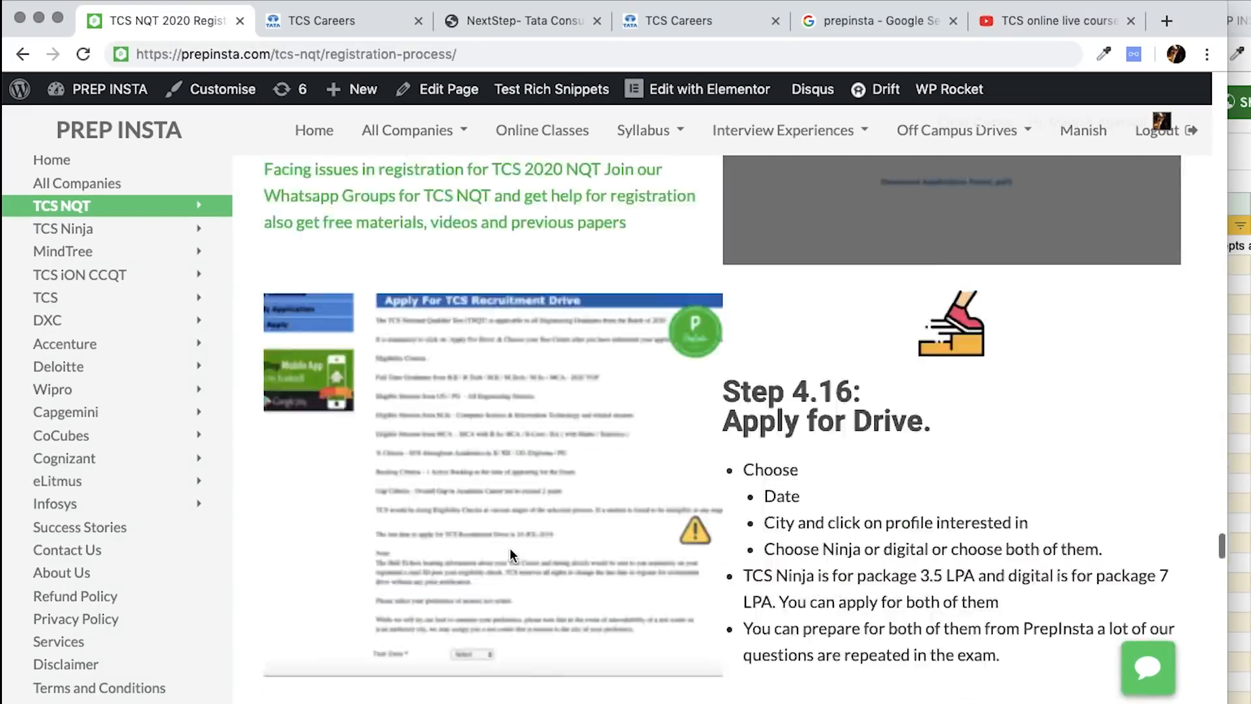
pyautogui.scroll(20, 510, 547)
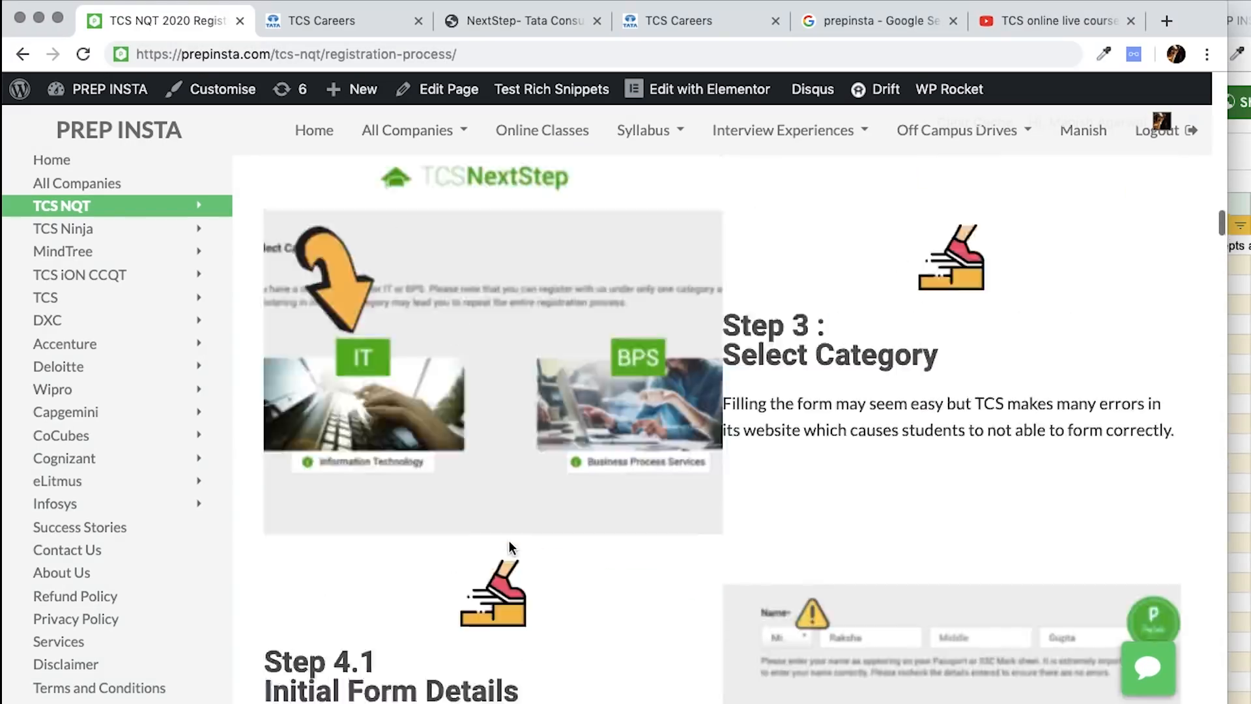
pyautogui.scroll(-20, 509, 548)
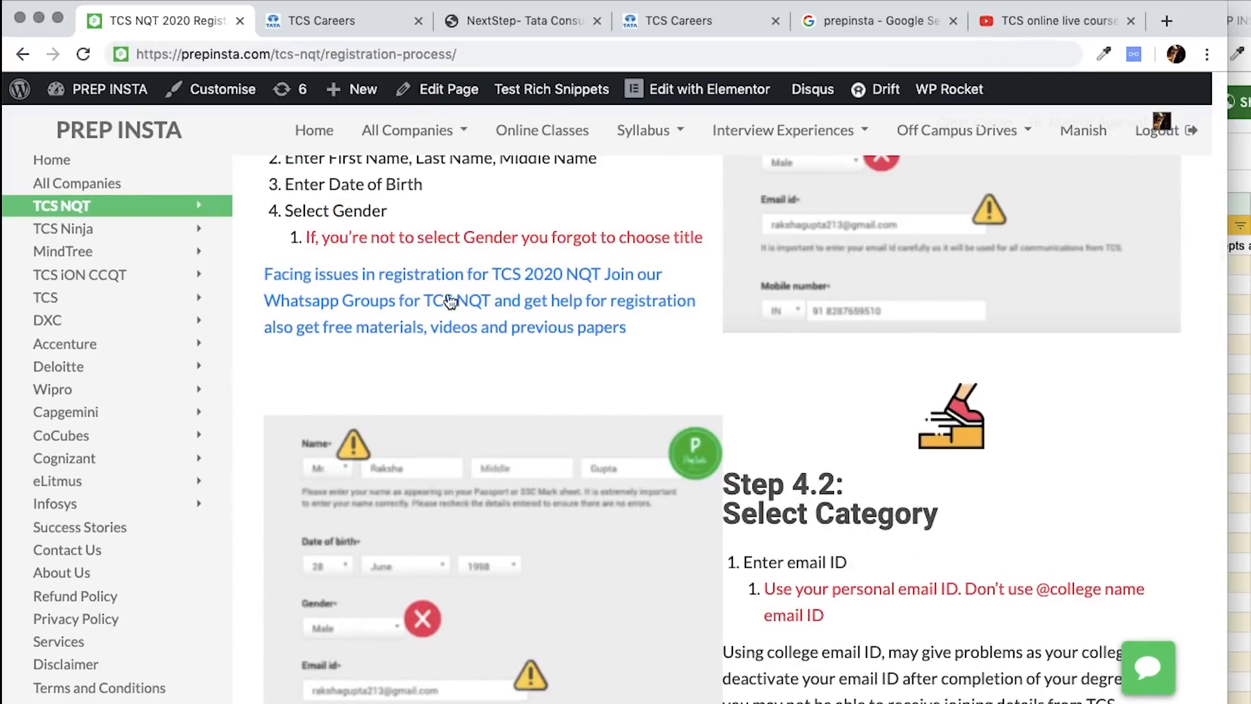
pyautogui.tripleClick(265, 274)
pyautogui.click(608, 373)
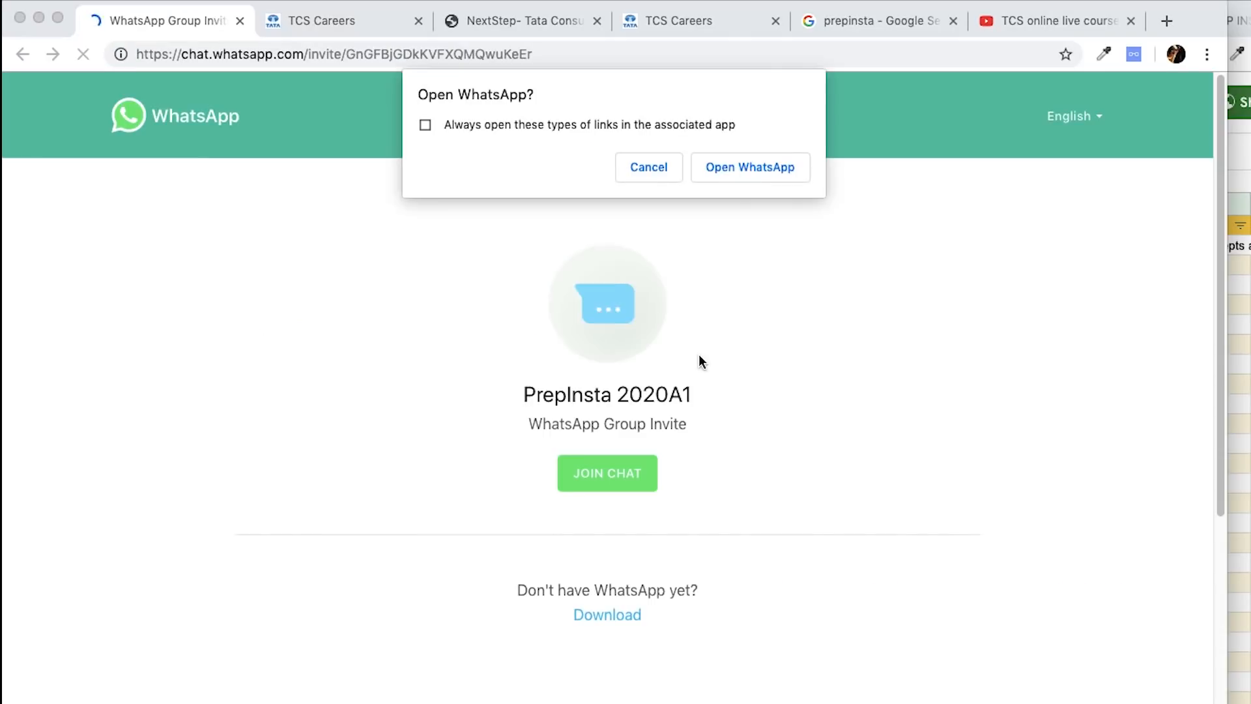
# - Open the PrepInsta 2020A1 invite in WhatsApp, then return to the TCS Careers TNQT 2020 page
pyautogui.click(750, 167)
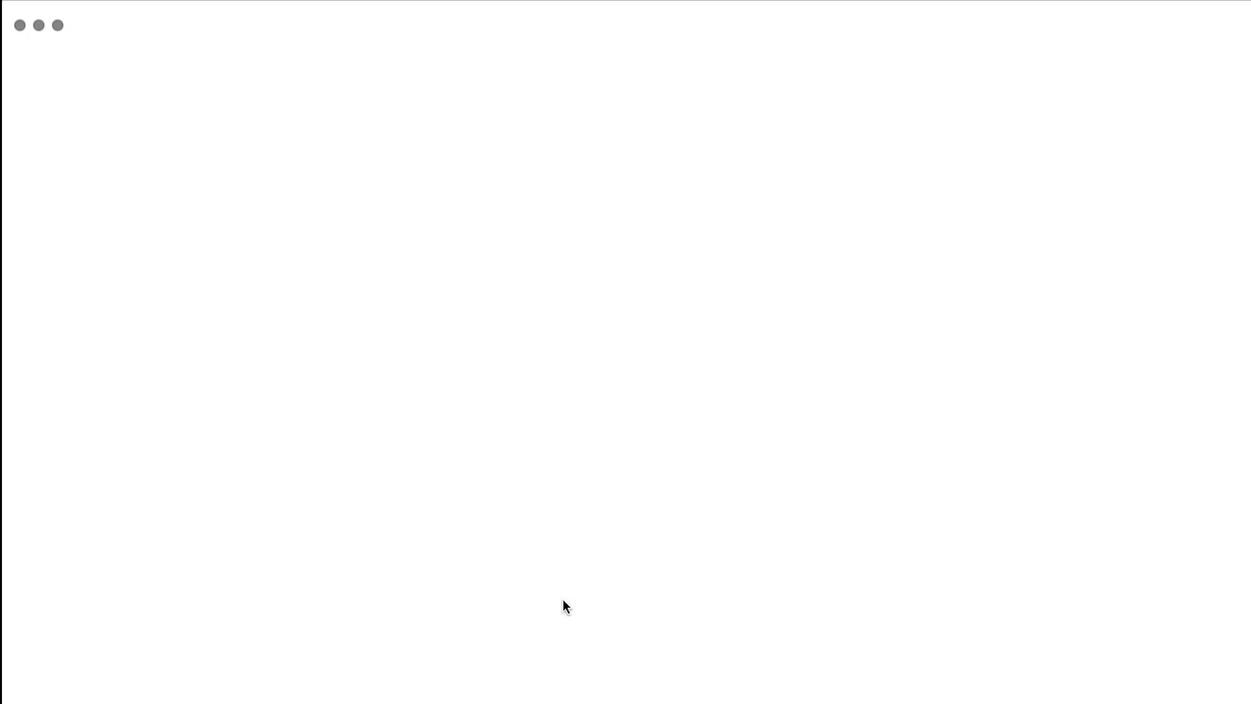
pyautogui.press('super+Tab')
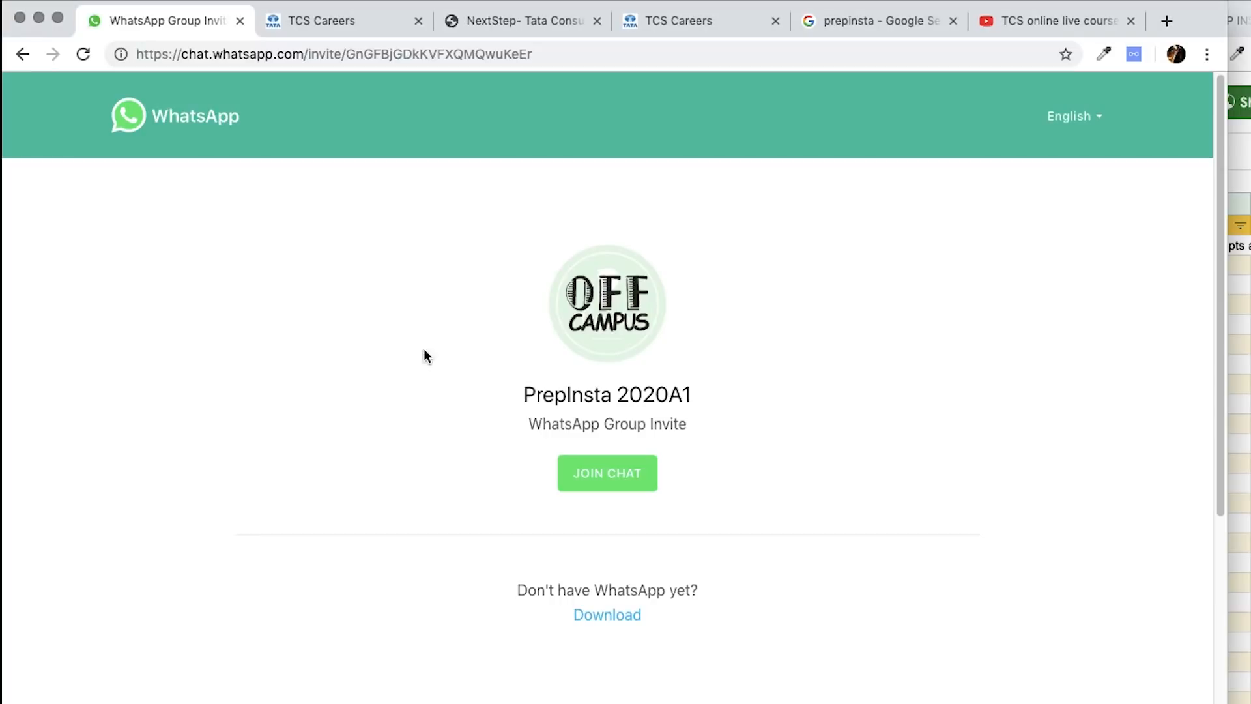
pyautogui.tripleClick(589, 386)
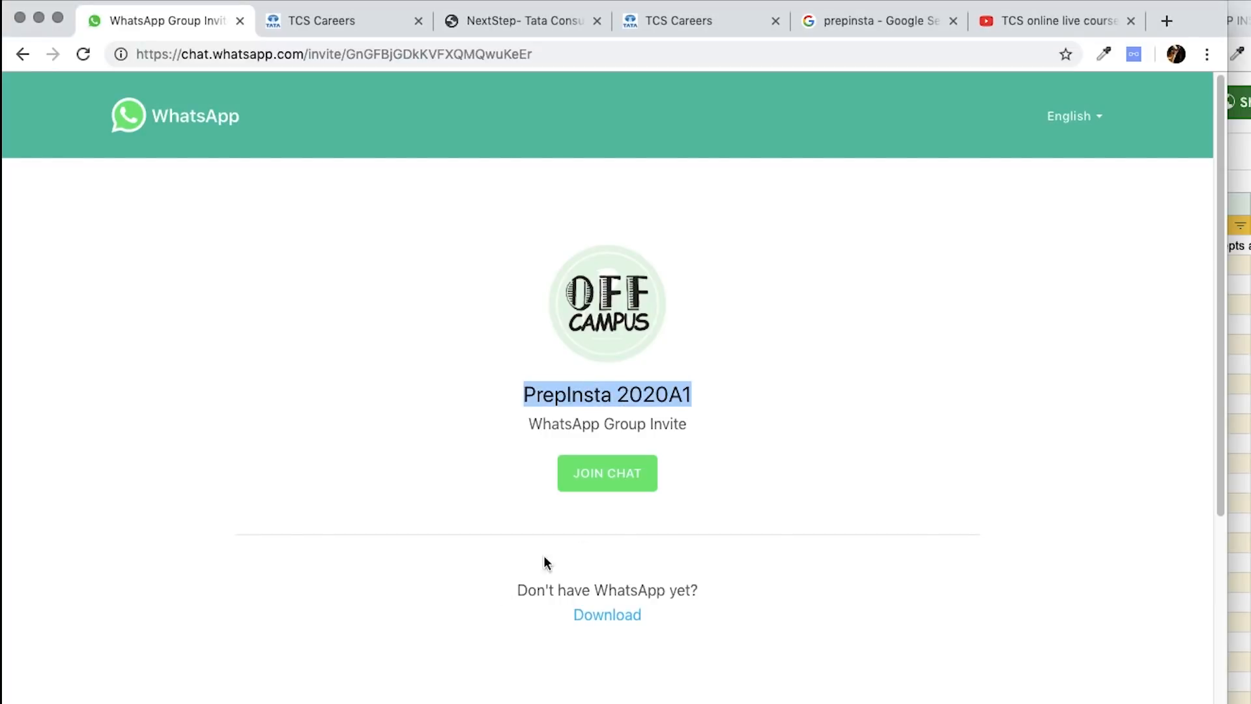
pyautogui.press('super+Tab')
pyautogui.click(703, 21)
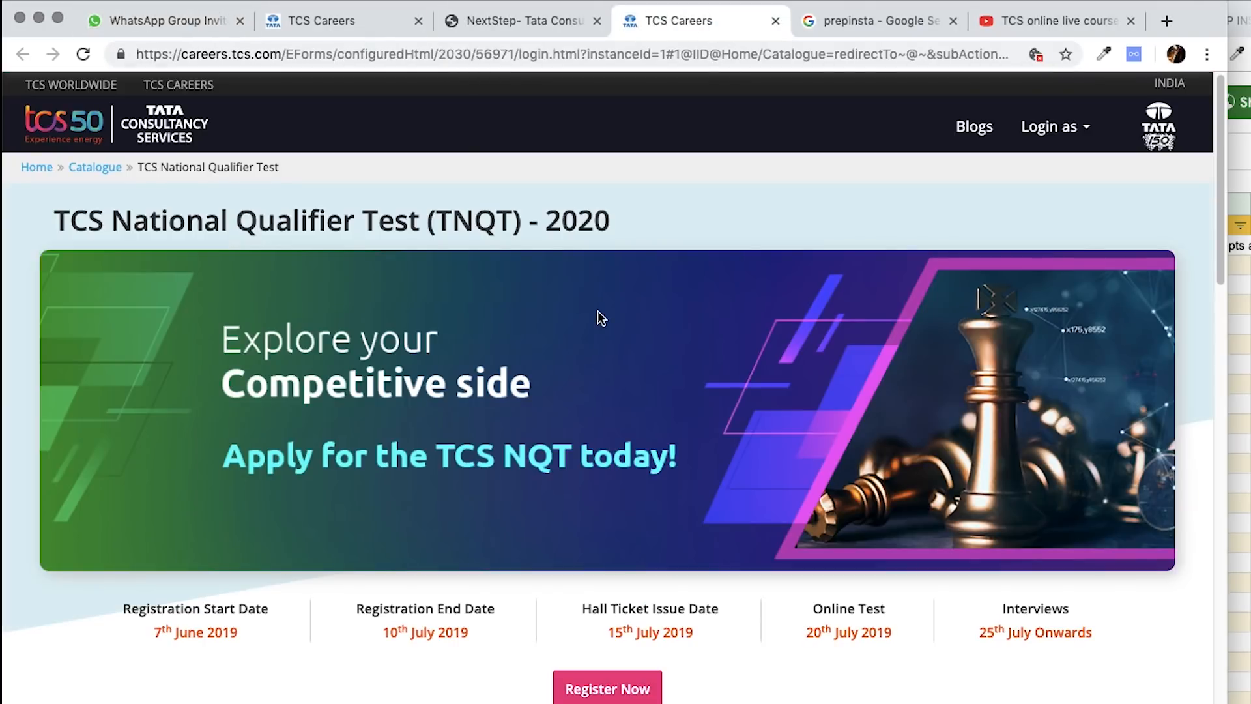